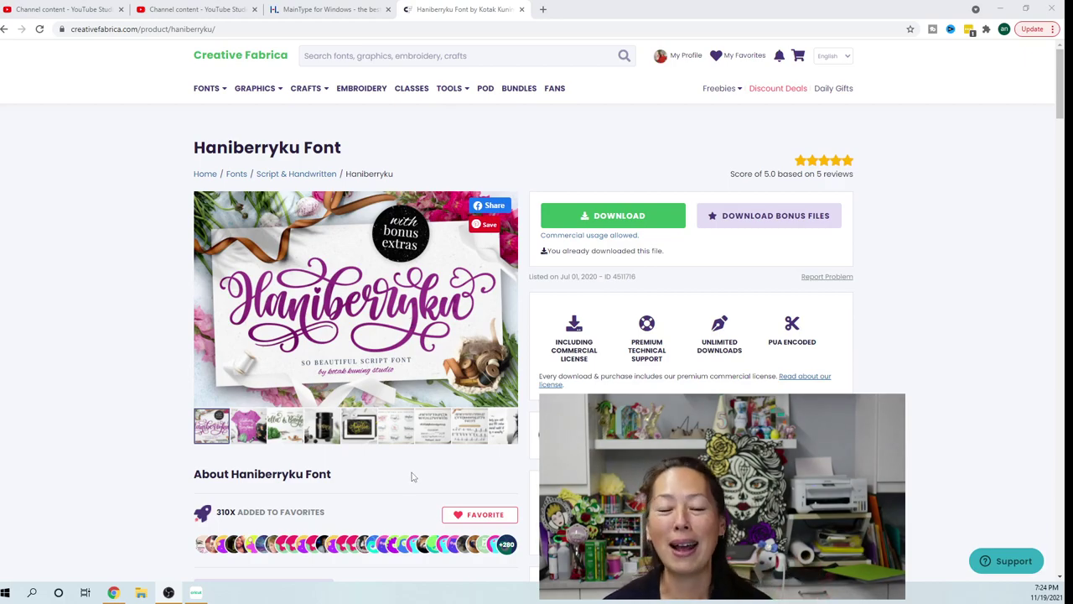
Browse the Haniberryku gallery samples: T-shirt, logo templates, uppercase and alternates character sheets.
click(254, 427)
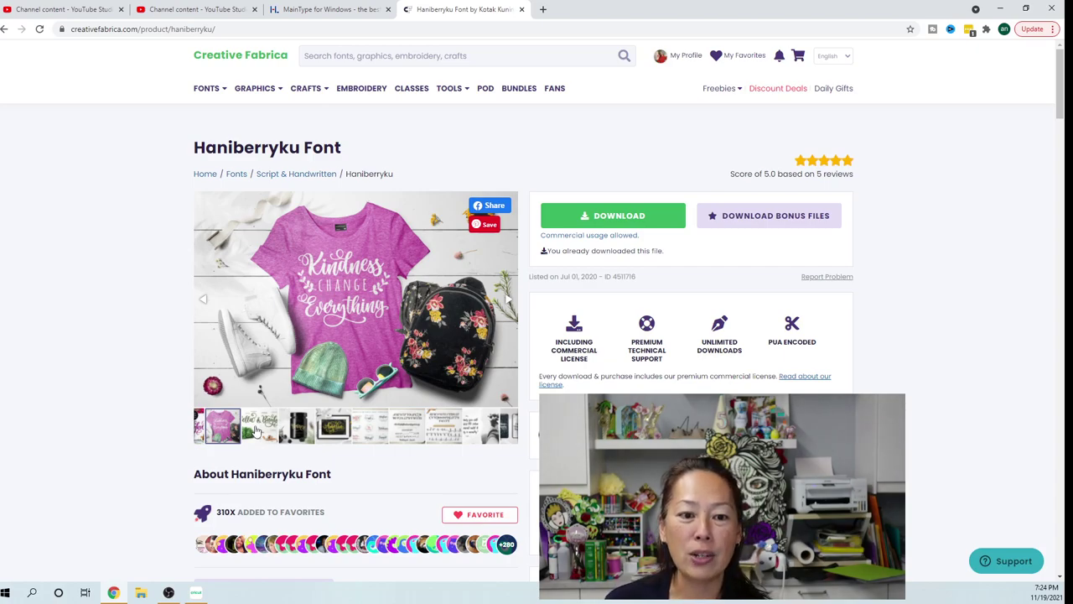
click(260, 431)
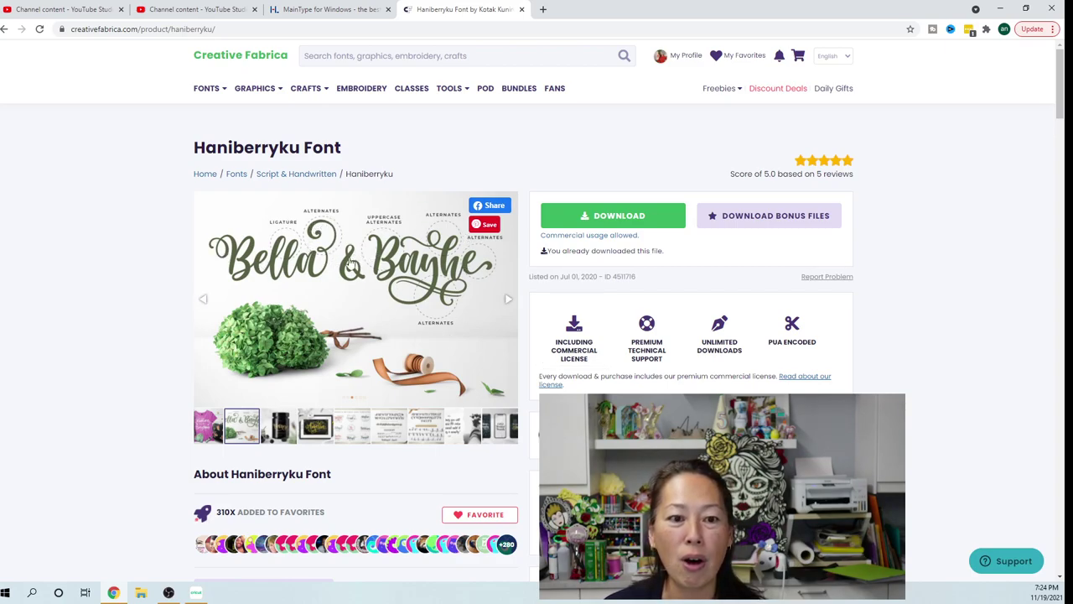
click(365, 429)
click(387, 432)
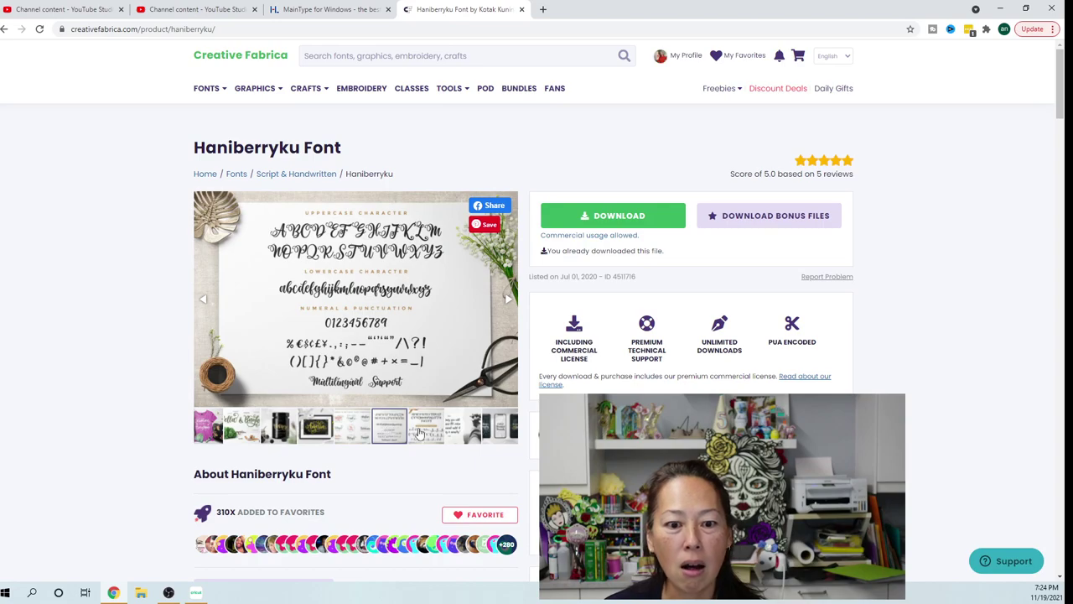
click(416, 429)
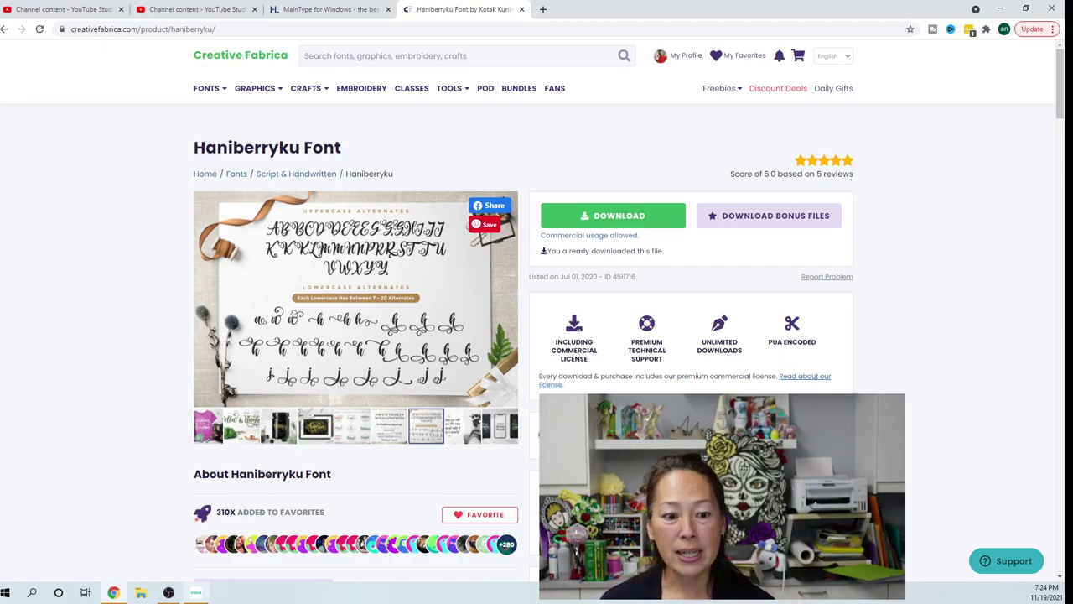
mouse_move(206, 598)
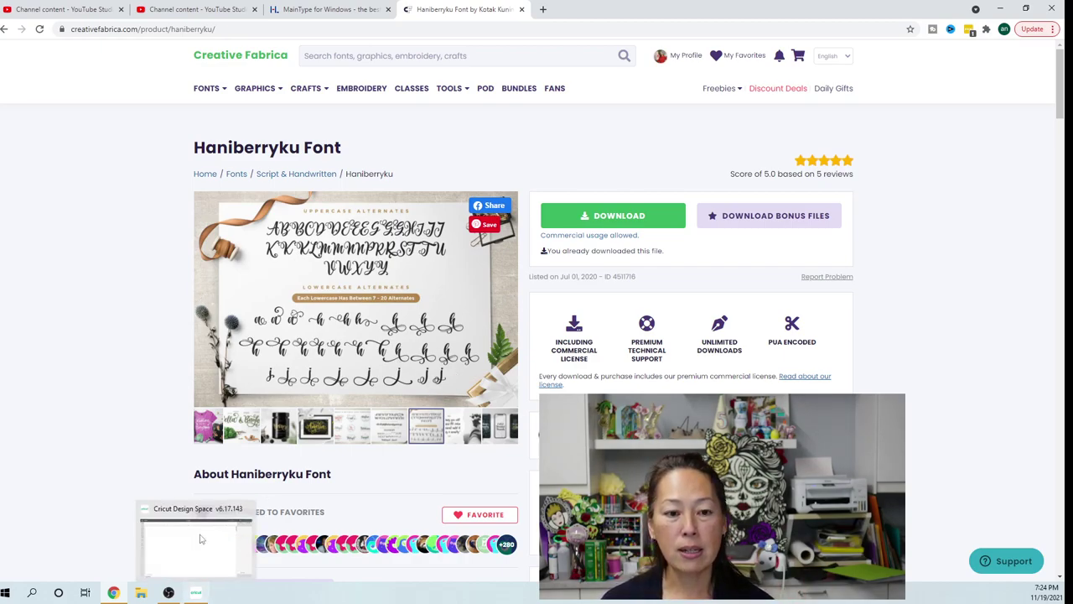
click(210, 429)
click(205, 428)
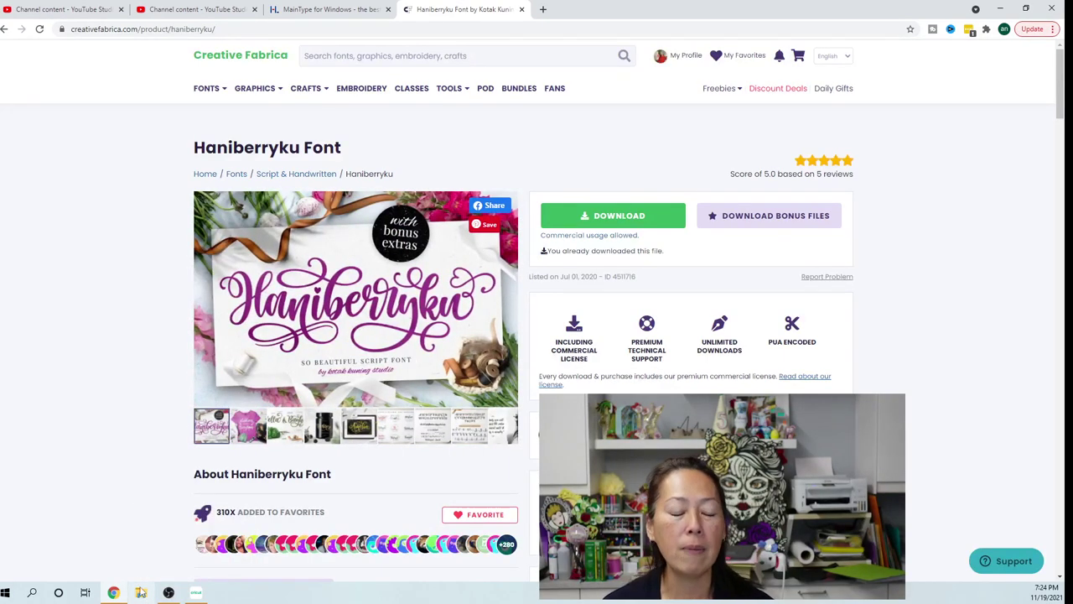
In Cricut, add a text box in the Haniberryku font reading 'Haniberryku'.
click(195, 594)
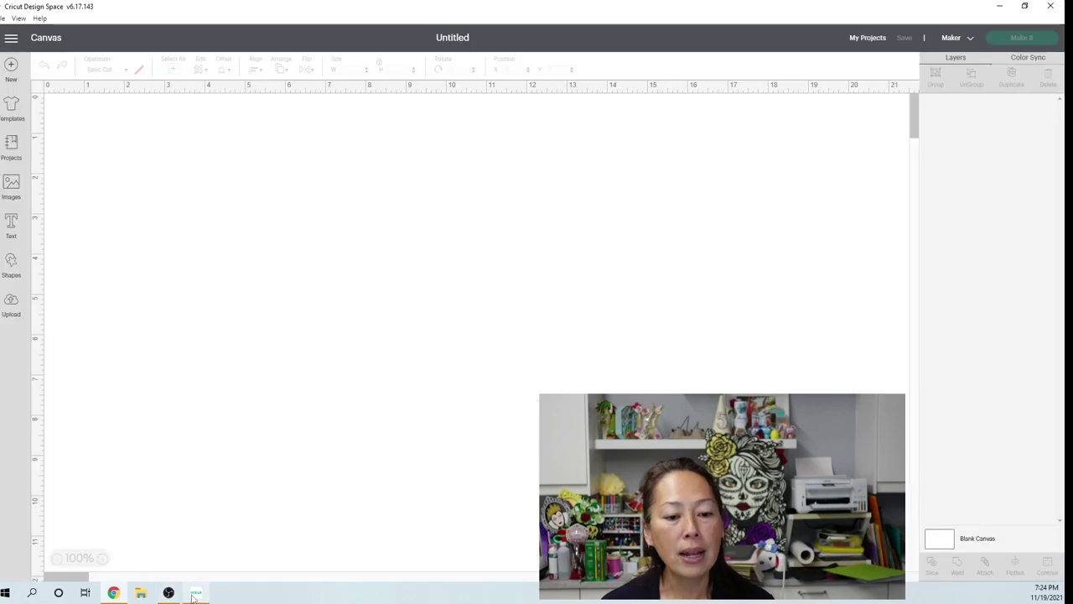
click(11, 226)
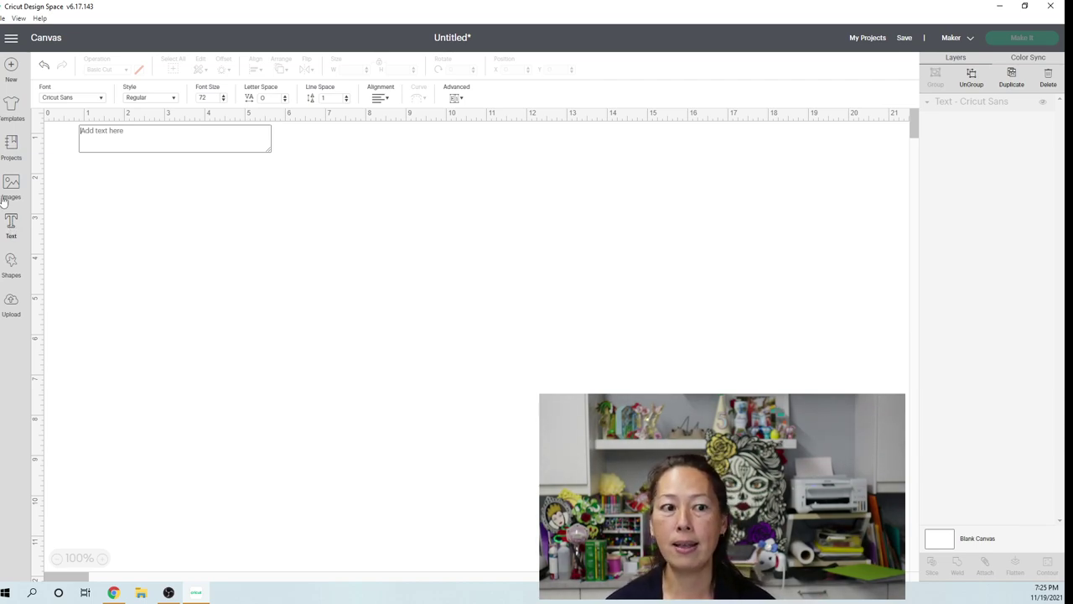
click(102, 98)
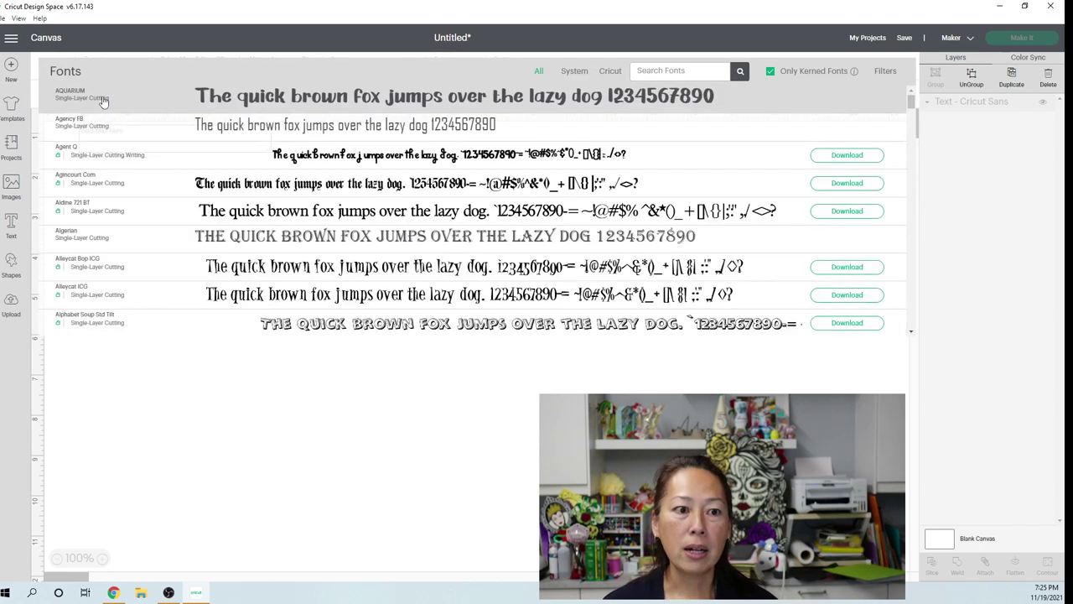
click(680, 65)
text(haniberry)
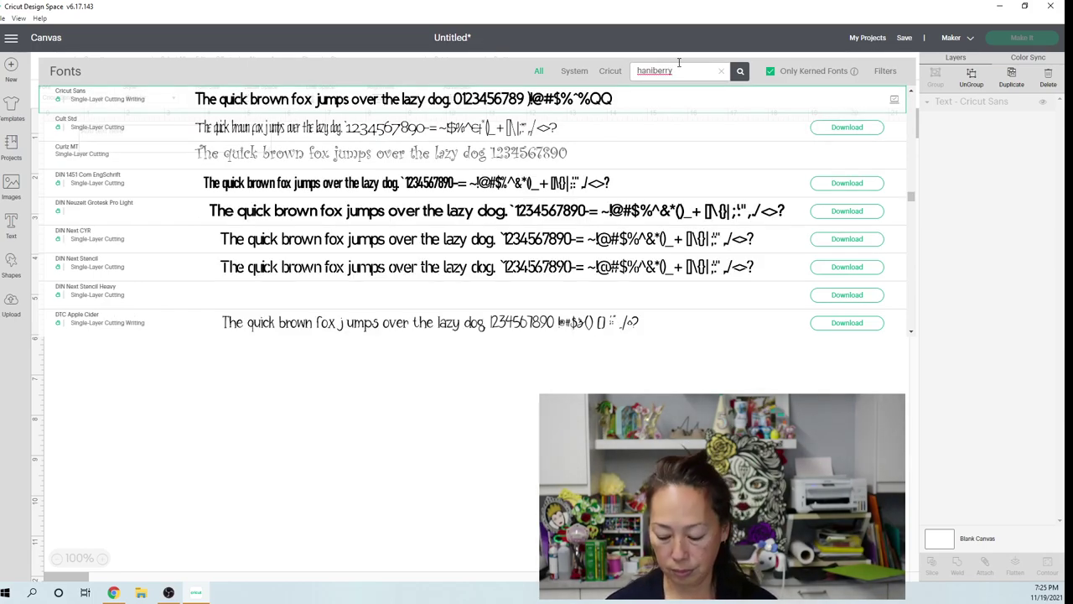
key(Return)
click(300, 108)
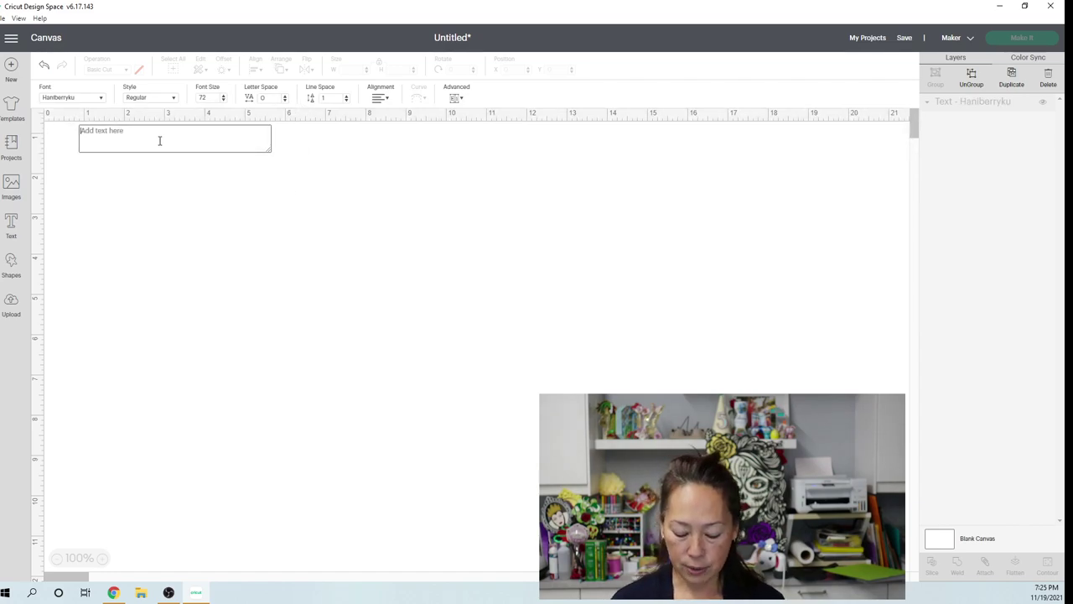
text(Ha)
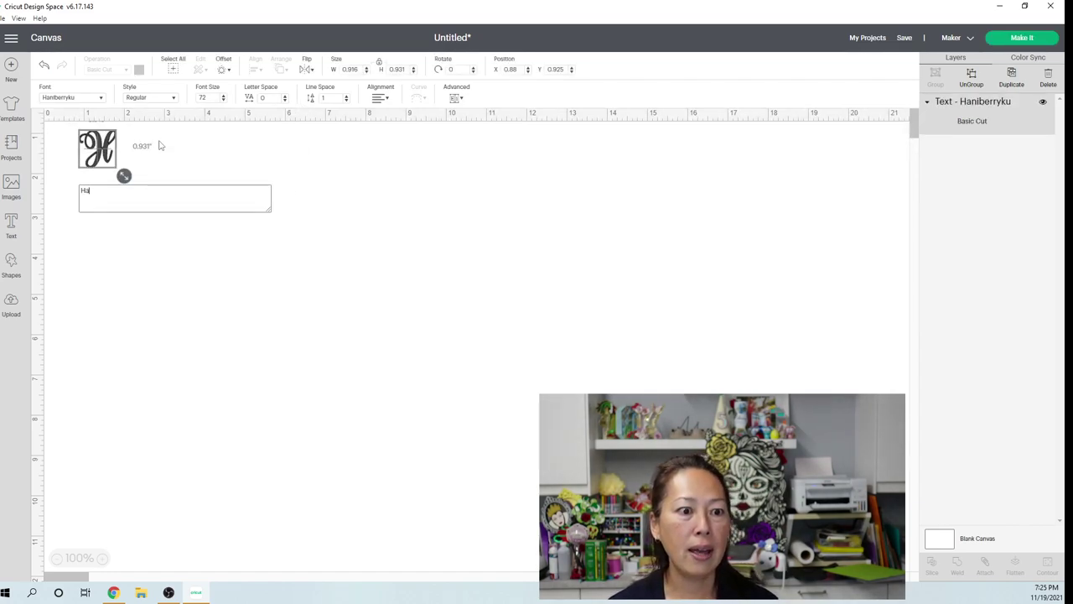
text(nib)
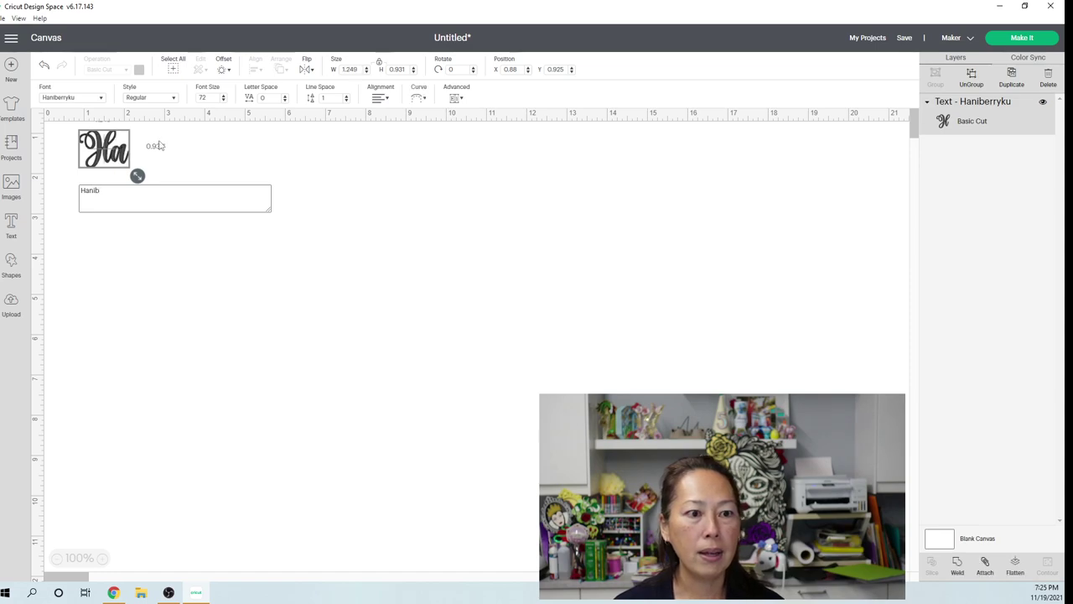
text(erryk)
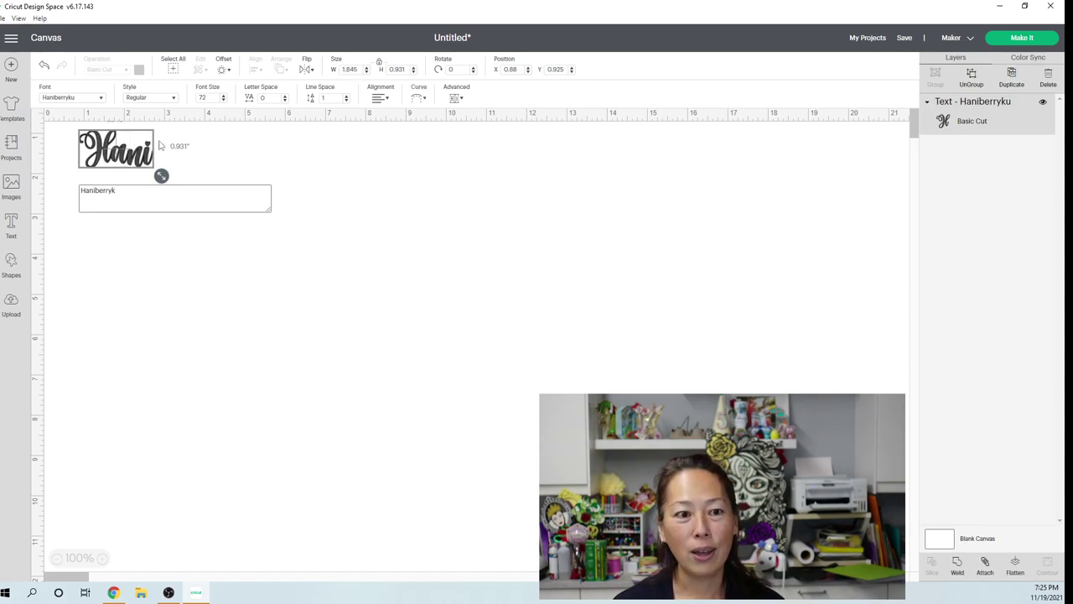
text(u)
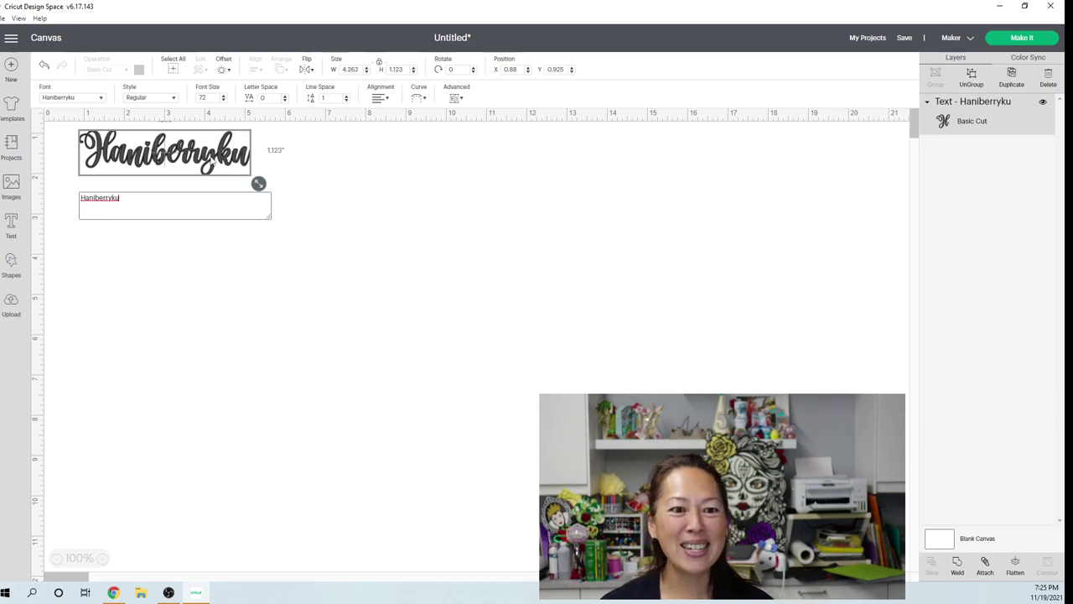
Move the text down-right, enlarge it to about 12.4 inches wide, and return to the font page.
drag(213, 161, 503, 250)
mouse_move(495, 286)
mouse_down()
mouse_move(659, 366)
mouse_move(628, 366)
mouse_move(522, 311)
mouse_move(528, 298)
mouse_move(503, 267)
mouse_up()
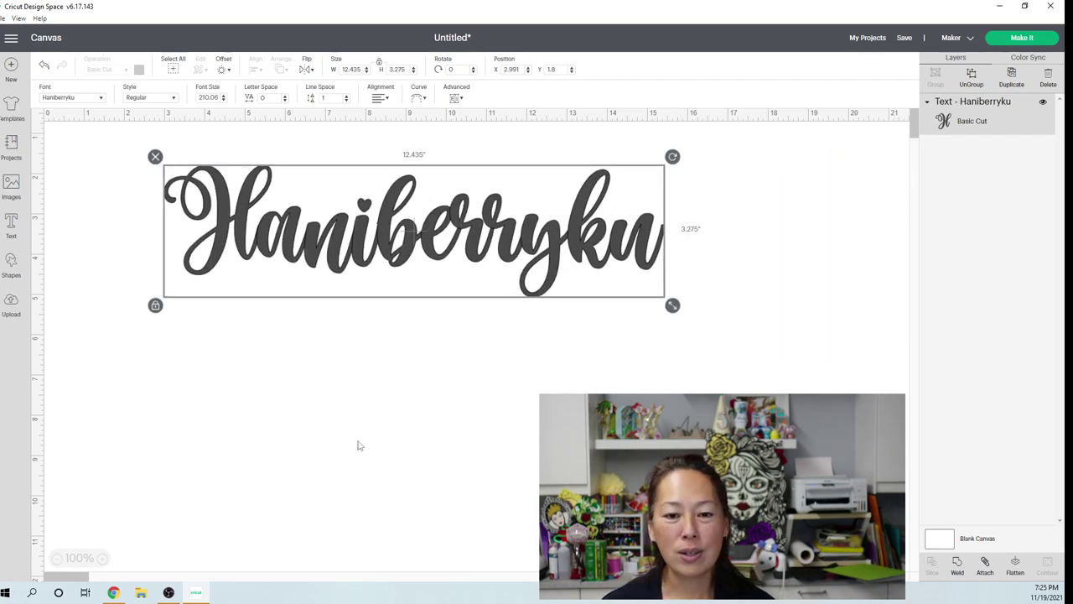
click(113, 593)
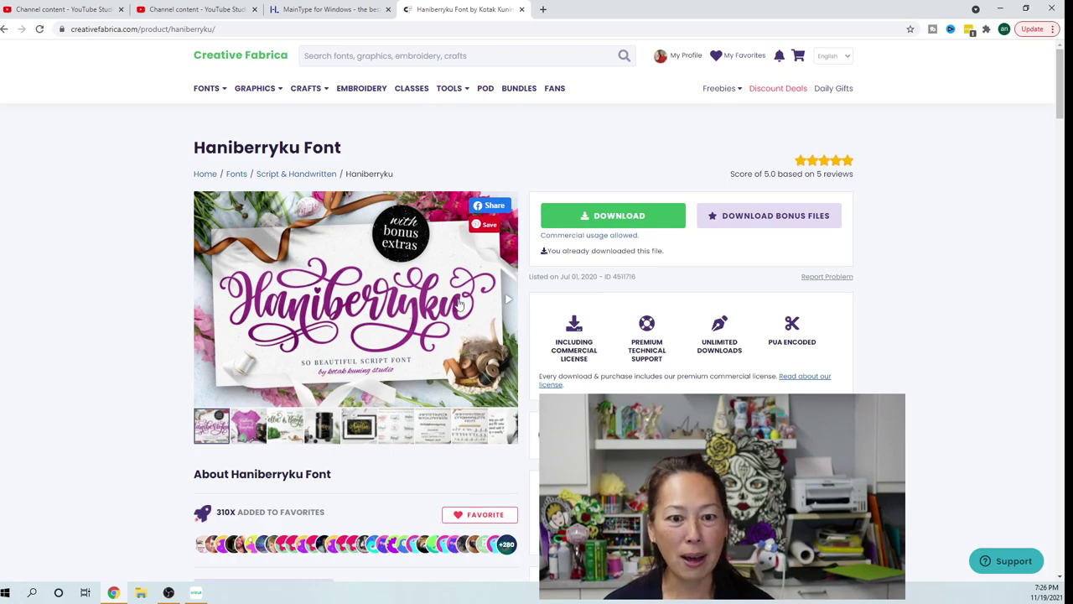
Search Google for 'maintype font manager' and open High-Logic's MainType for Windows page.
click(197, 594)
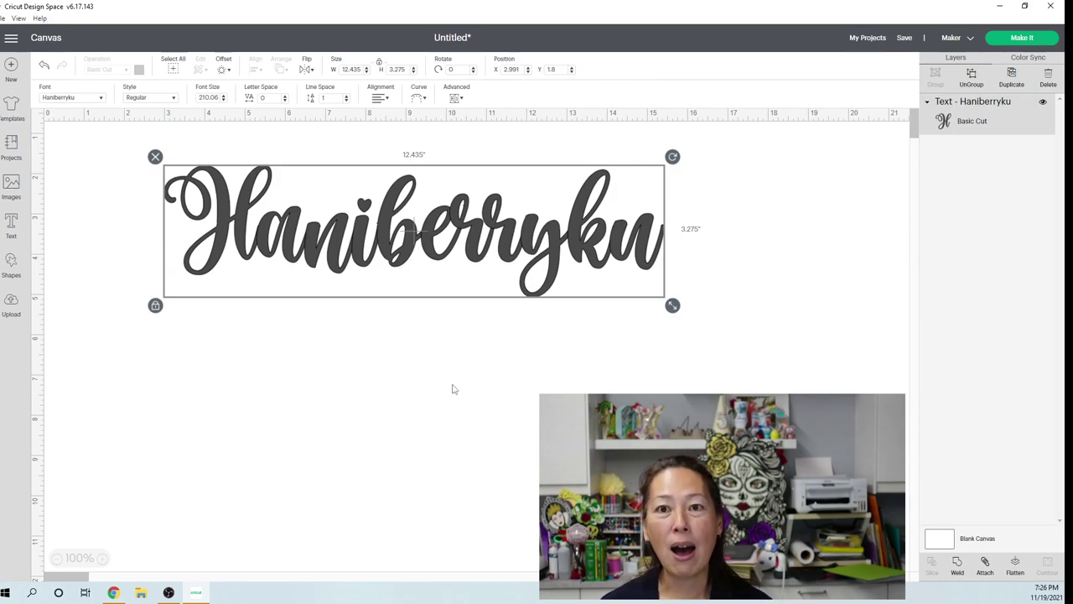
click(116, 593)
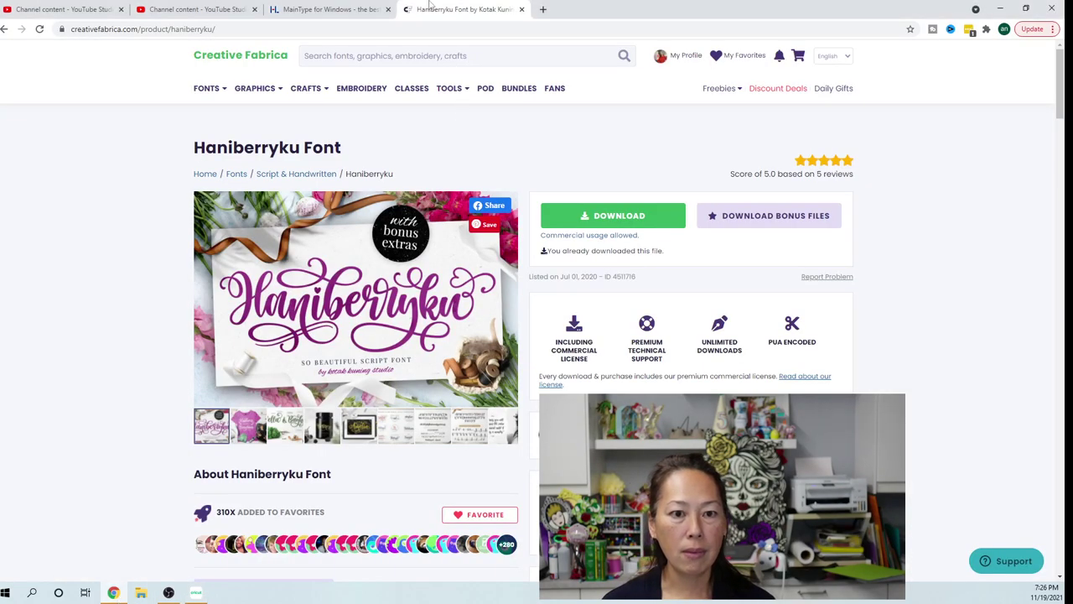
click(342, 17)
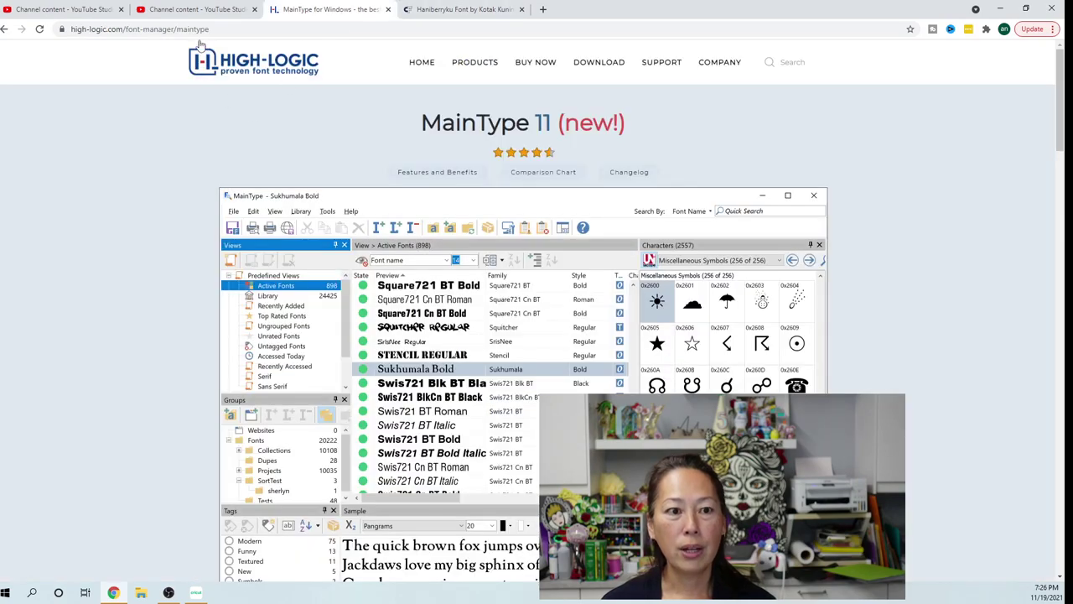
click(237, 31)
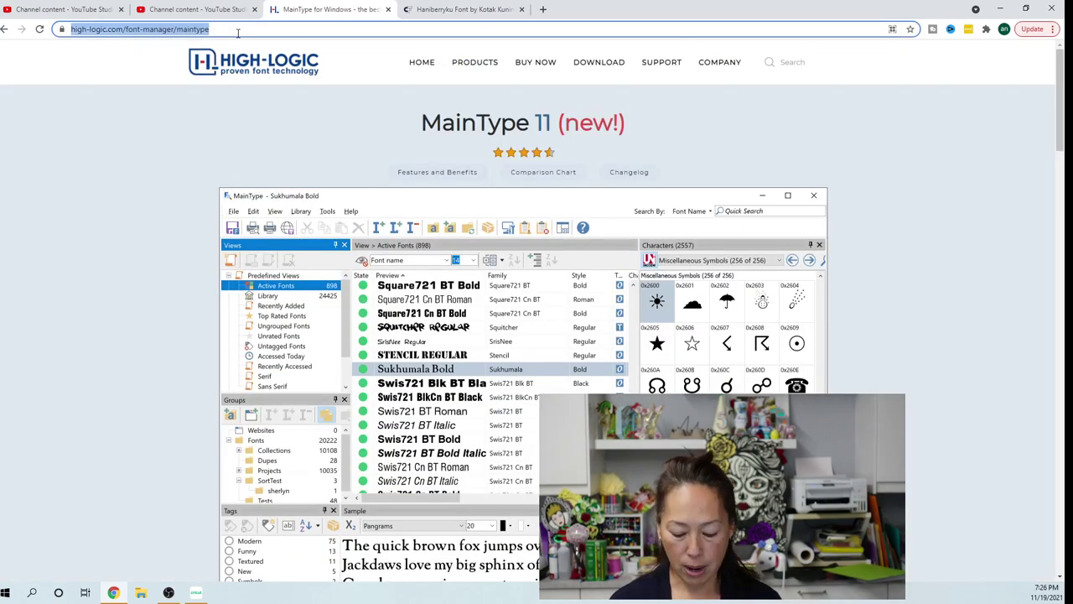
text(mainty)
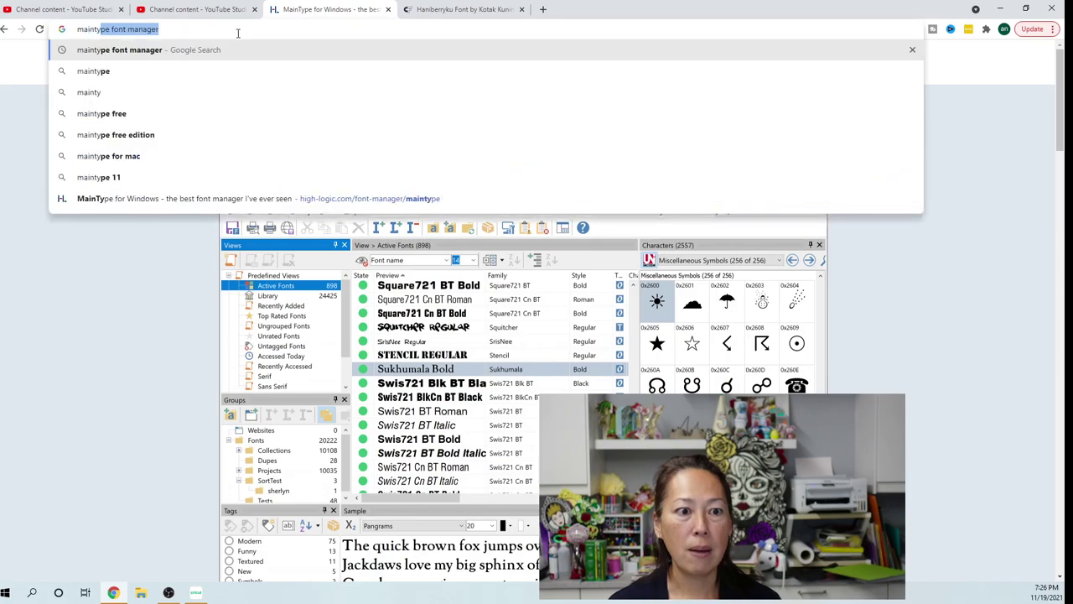
text(pe font manager)
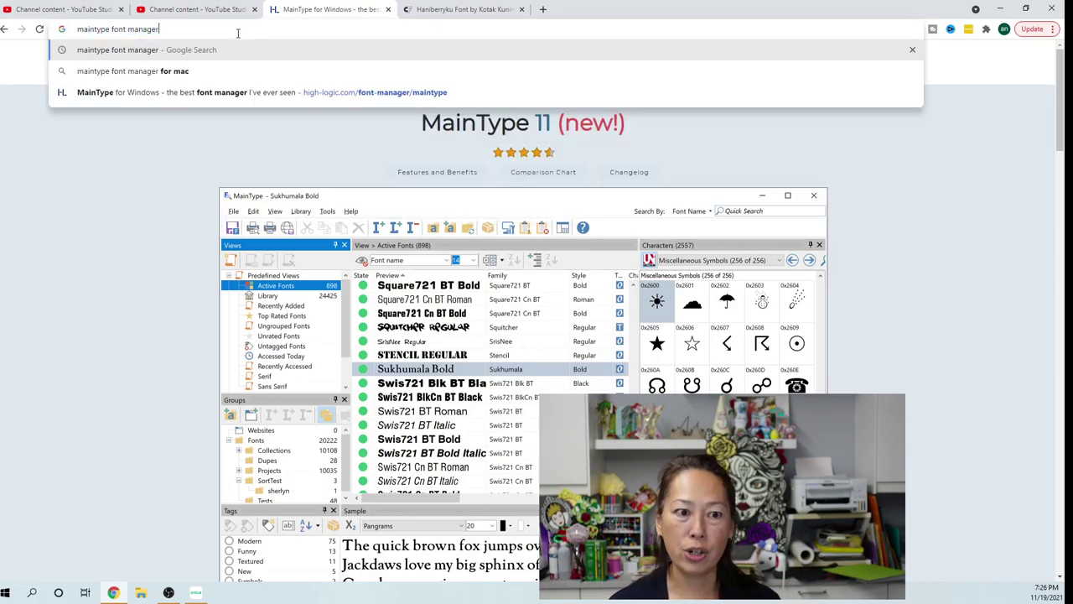
key(Return)
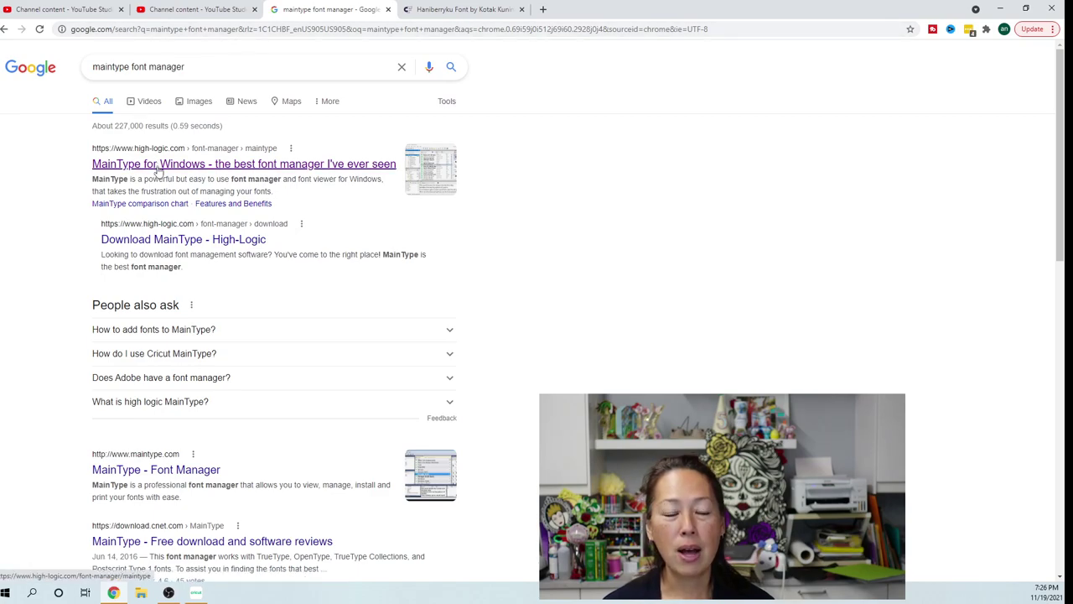
click(161, 167)
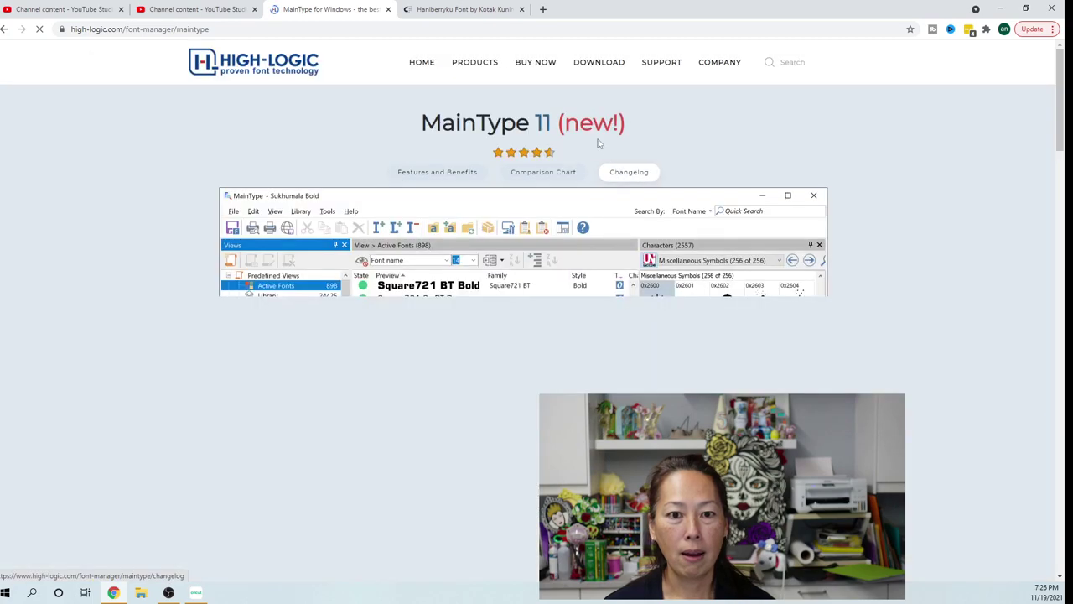
mouse_move(593, 63)
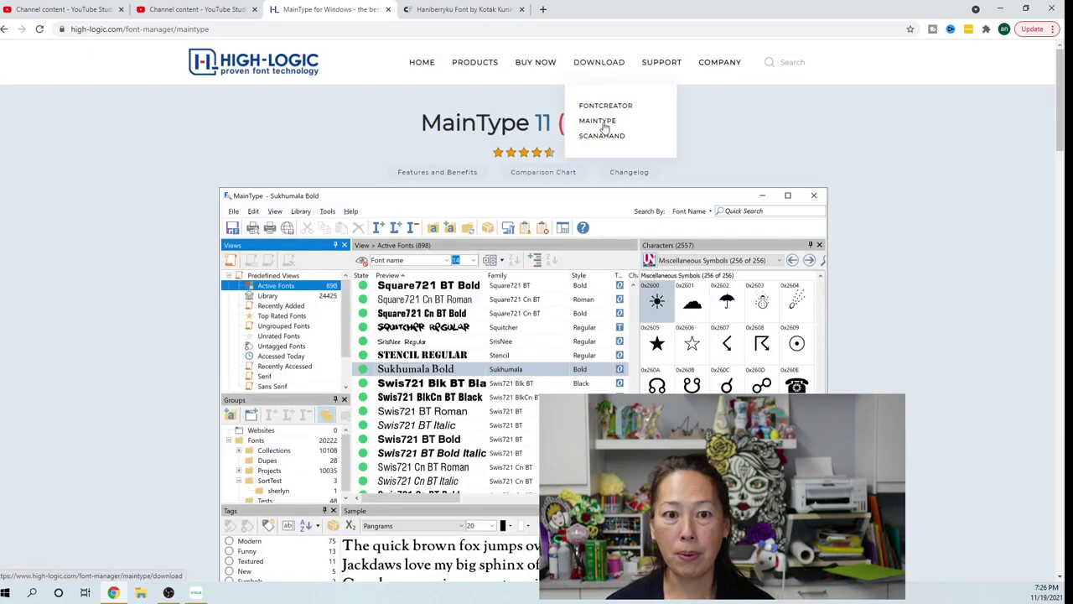
Launch MainType, dismiss the free-edition notice, and show the Haniberryku font's characters.
click(34, 593)
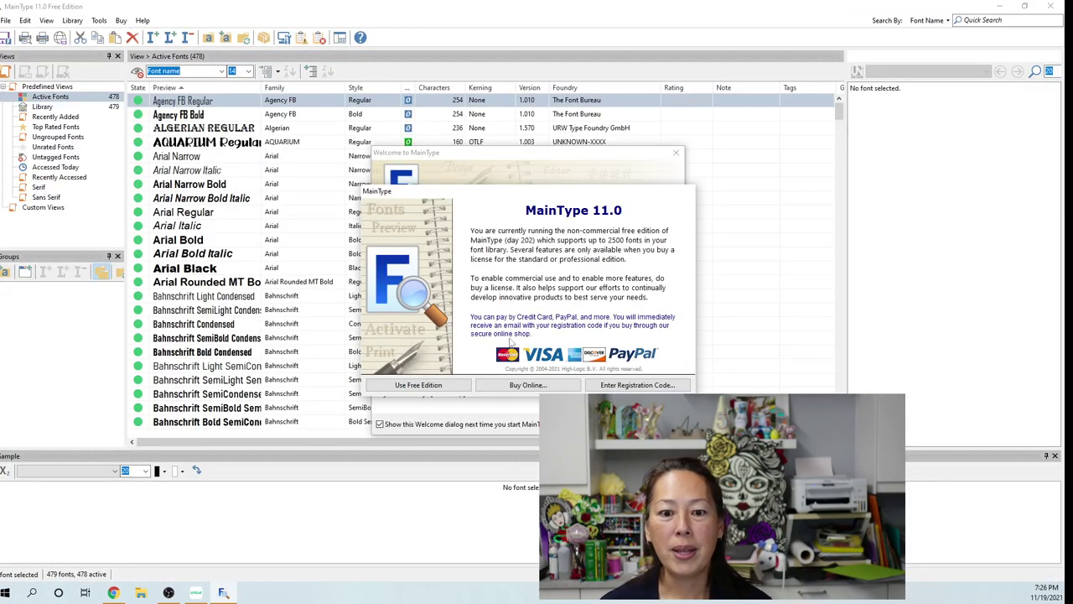
click(419, 385)
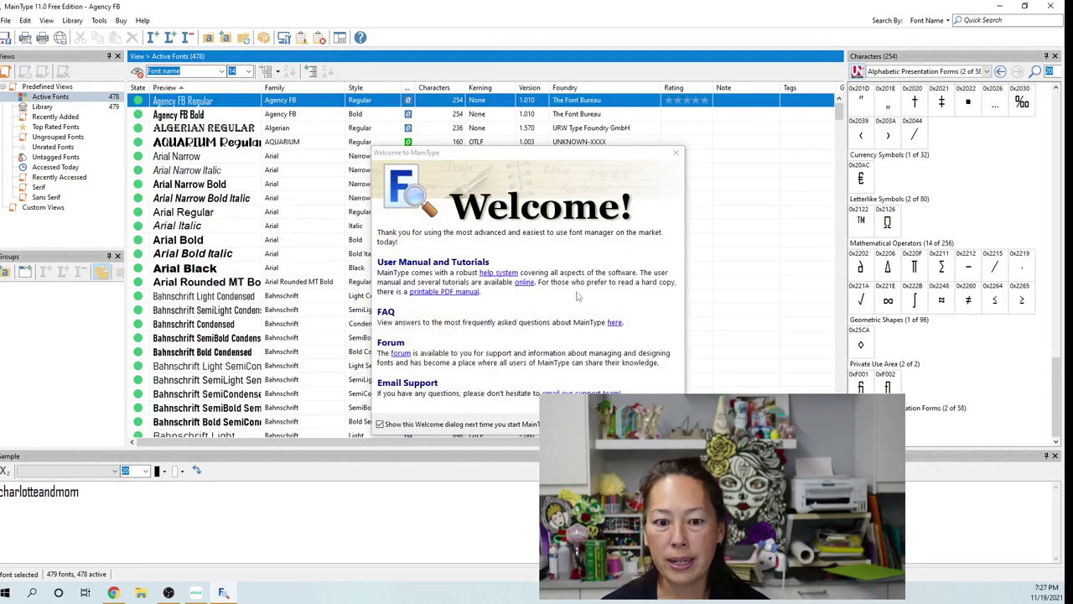
key(Escape)
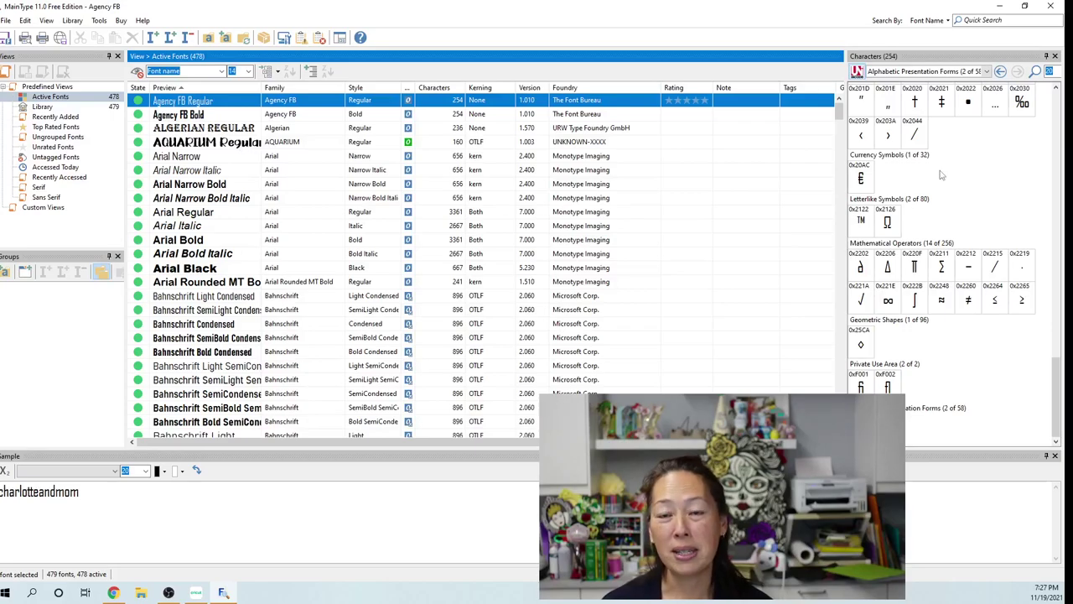
drag(839, 118, 840, 243)
click(196, 331)
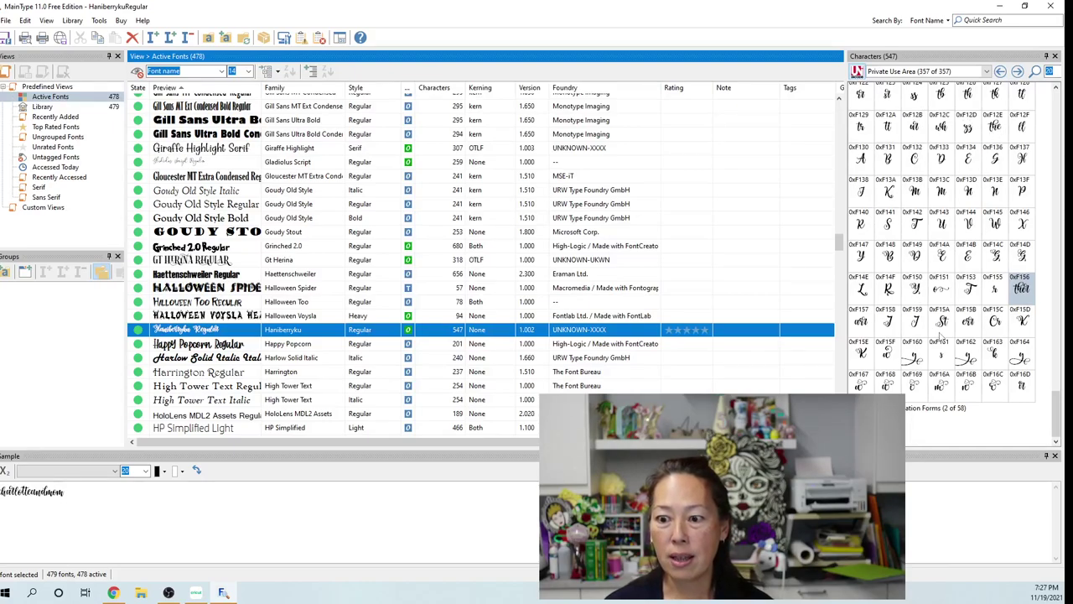
Pick the Private Use Area glyph 0xF163, checking the Creative Fabrica font page in between.
click(994, 361)
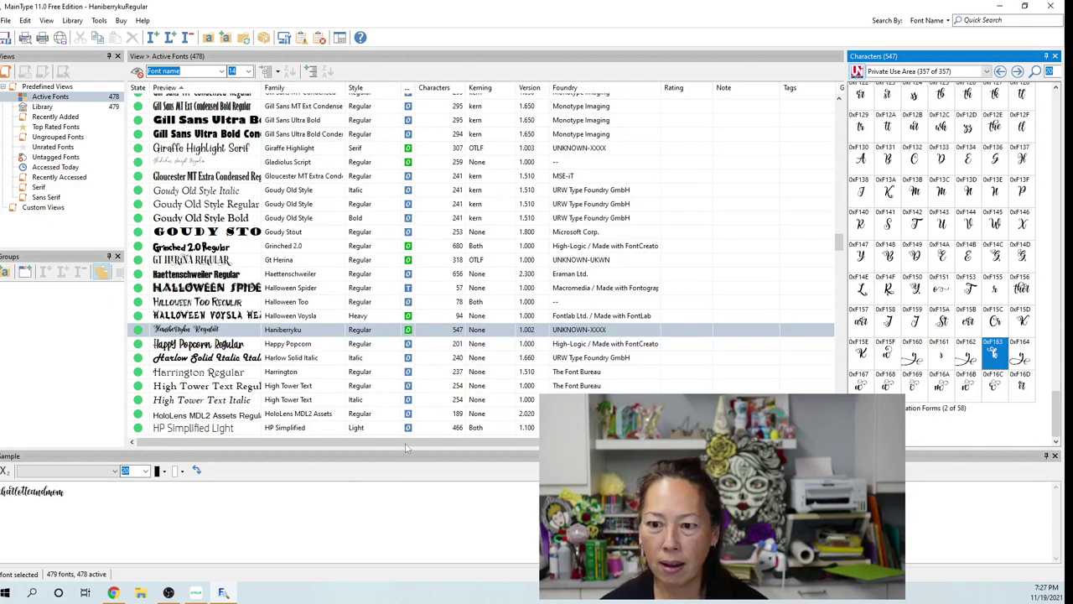
click(115, 592)
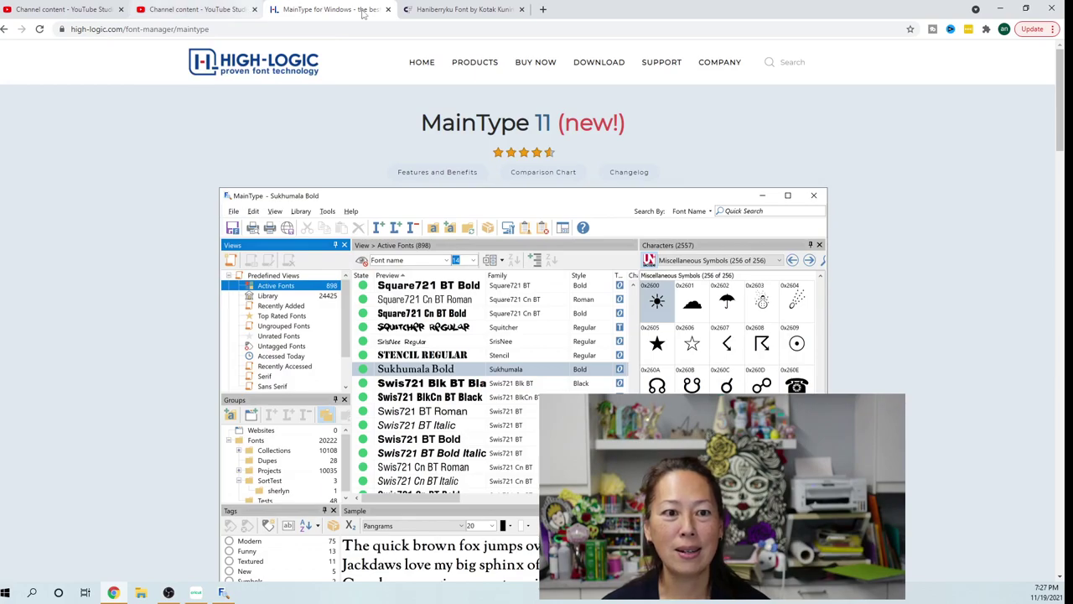
click(430, 10)
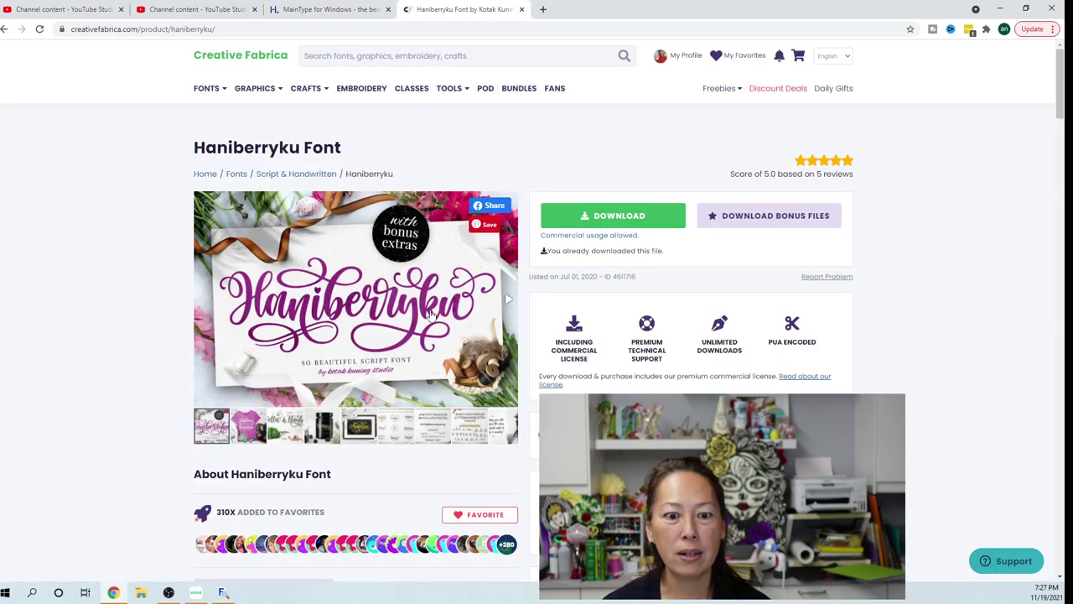
click(223, 593)
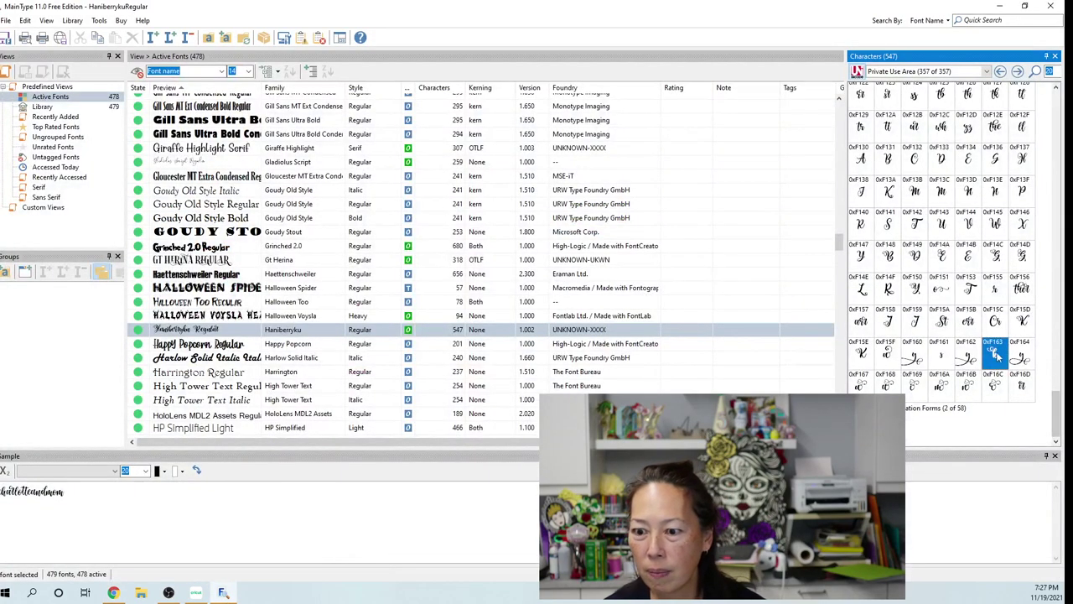
mouse_move(997, 365)
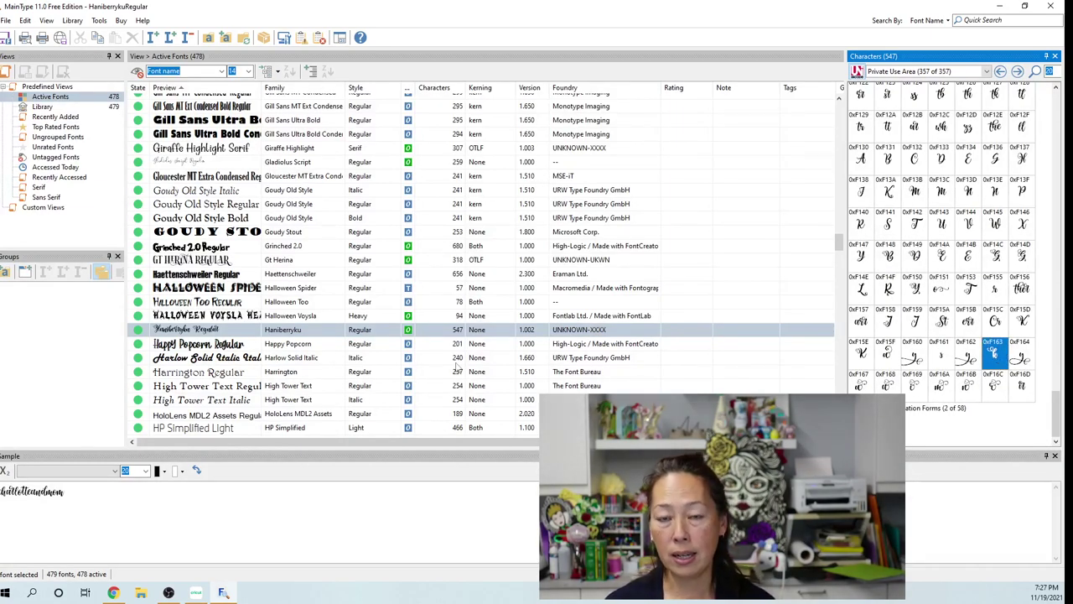
In Cricut, paste the swash-k glyph into a new text box.
mouse_move(116, 594)
click(196, 593)
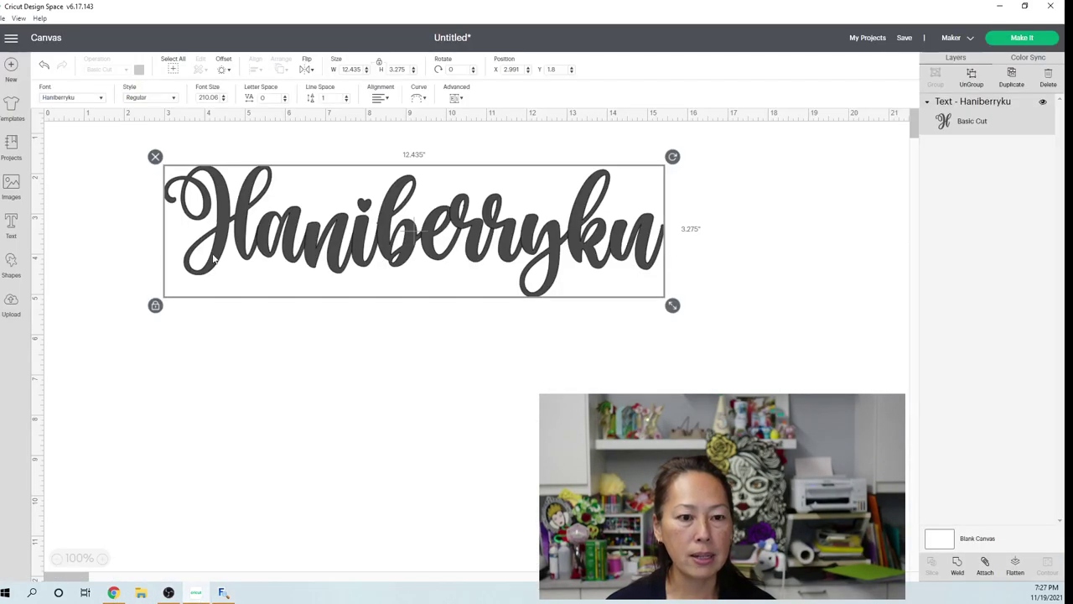
click(76, 285)
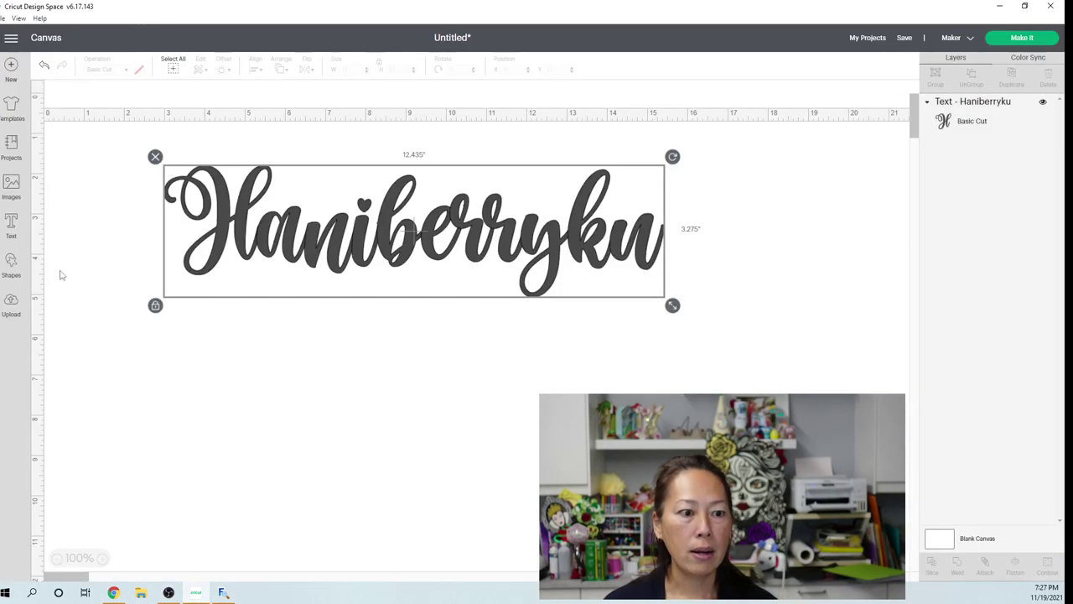
click(11, 225)
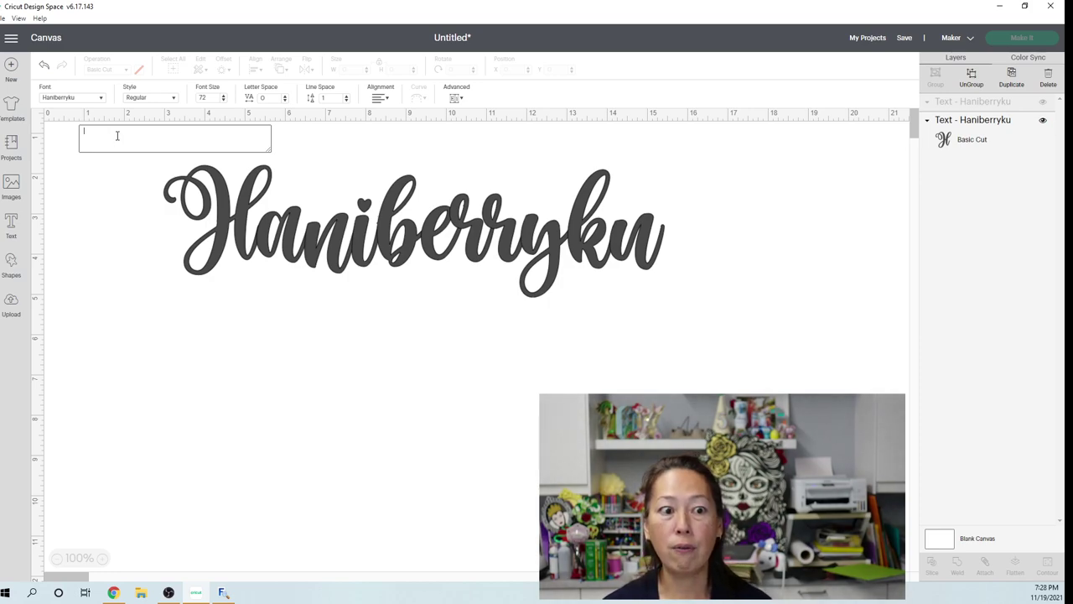
key(ctrl+v)
click(92, 217)
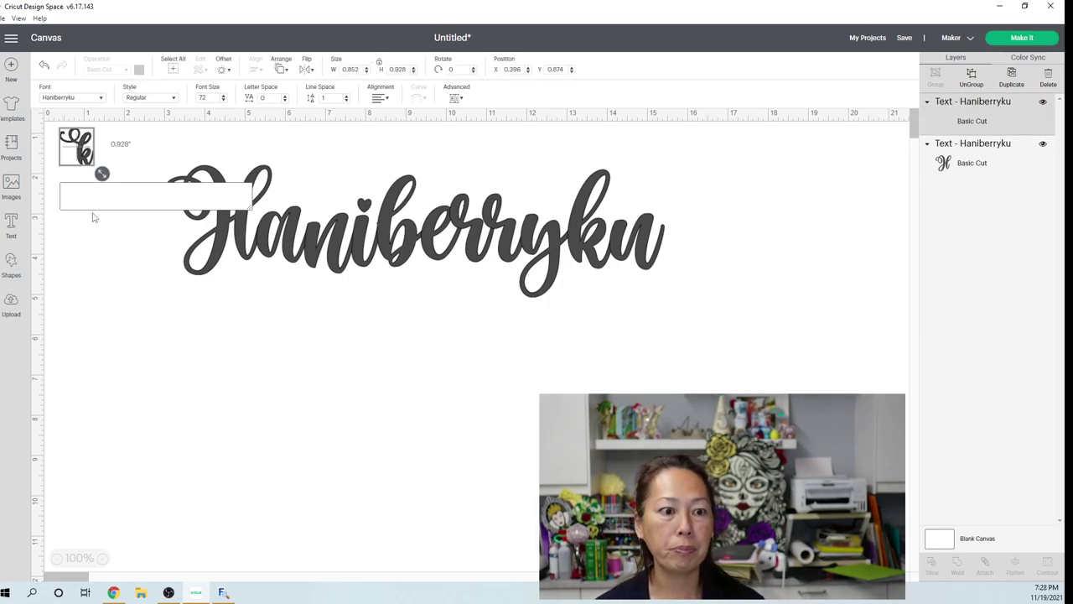
Enlarge the swash-k glyph to about 2.2 inches wide and position it over the word's k.
drag(97, 171, 159, 223)
click(81, 148)
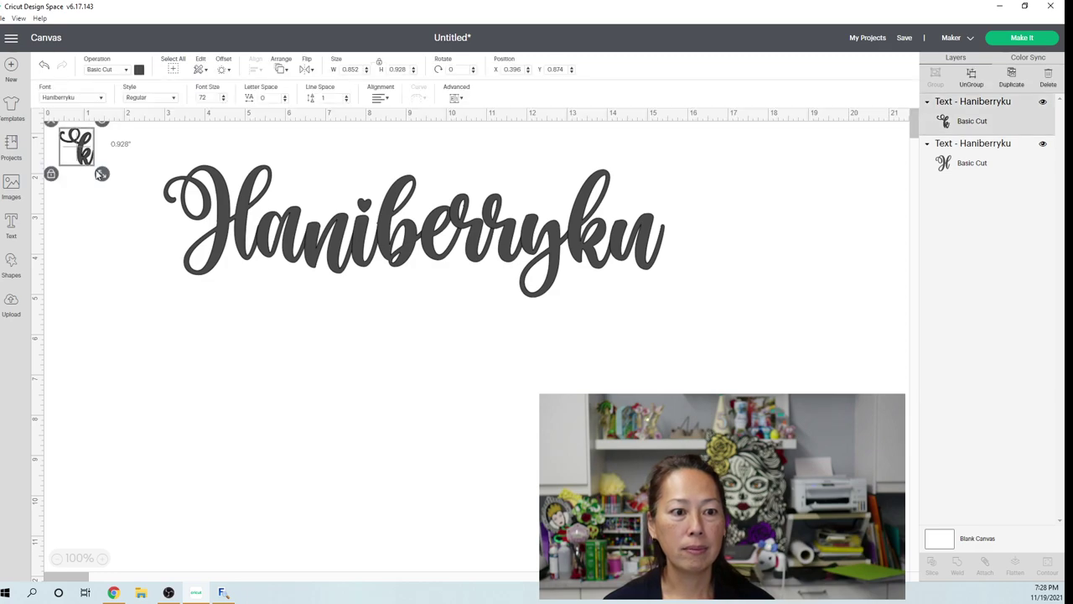
drag(101, 173, 585, 249)
click(669, 340)
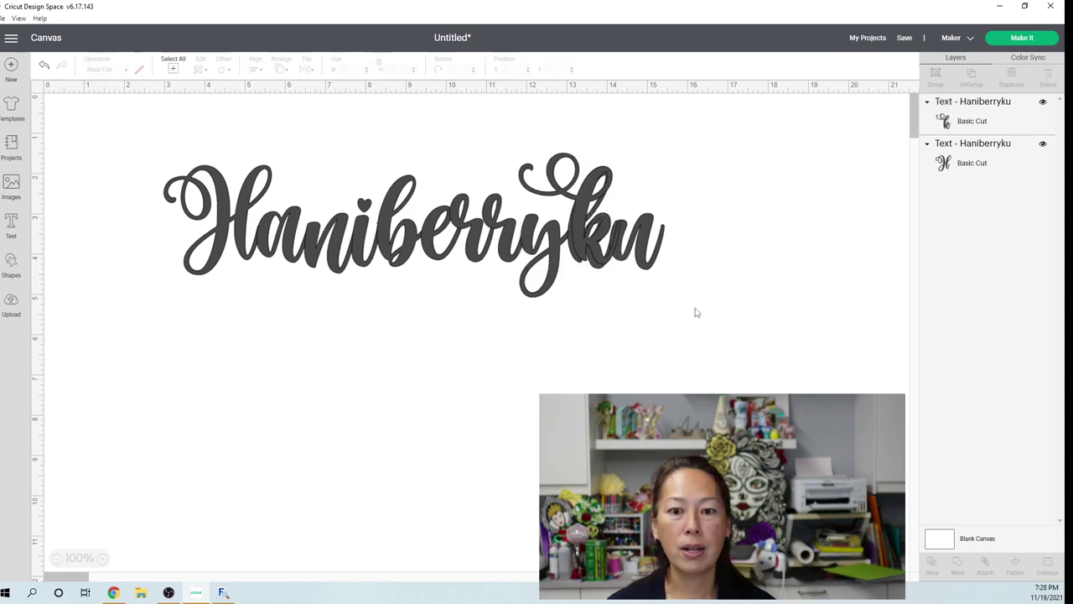
Delete both text layers and add a fresh 'Haniberryku' text layer.
drag(426, 232, 84, 153)
key(Delete)
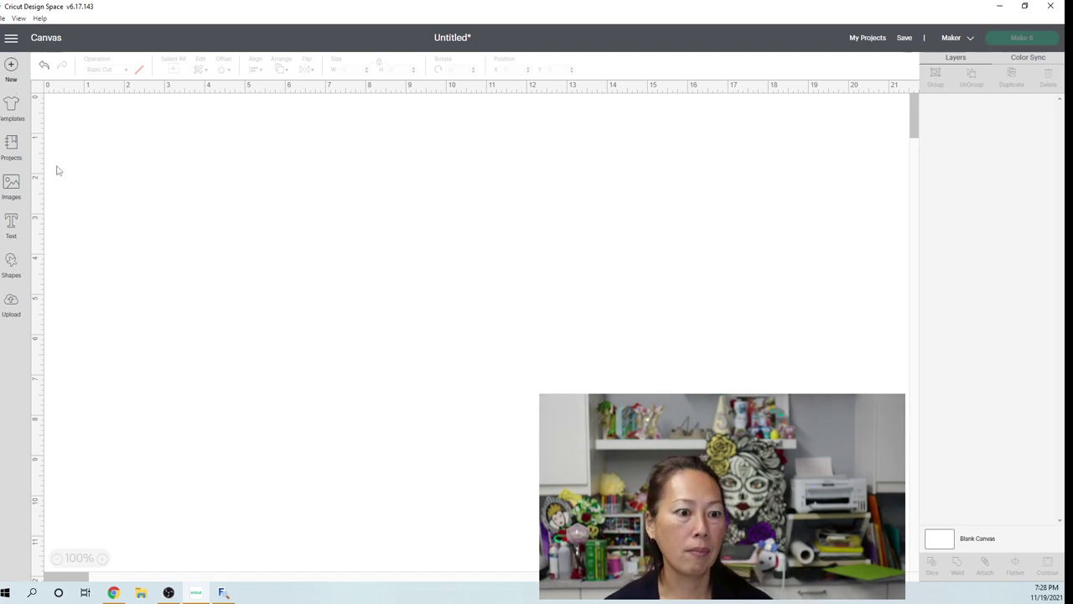
click(12, 223)
text(Haniberryku)
click(267, 267)
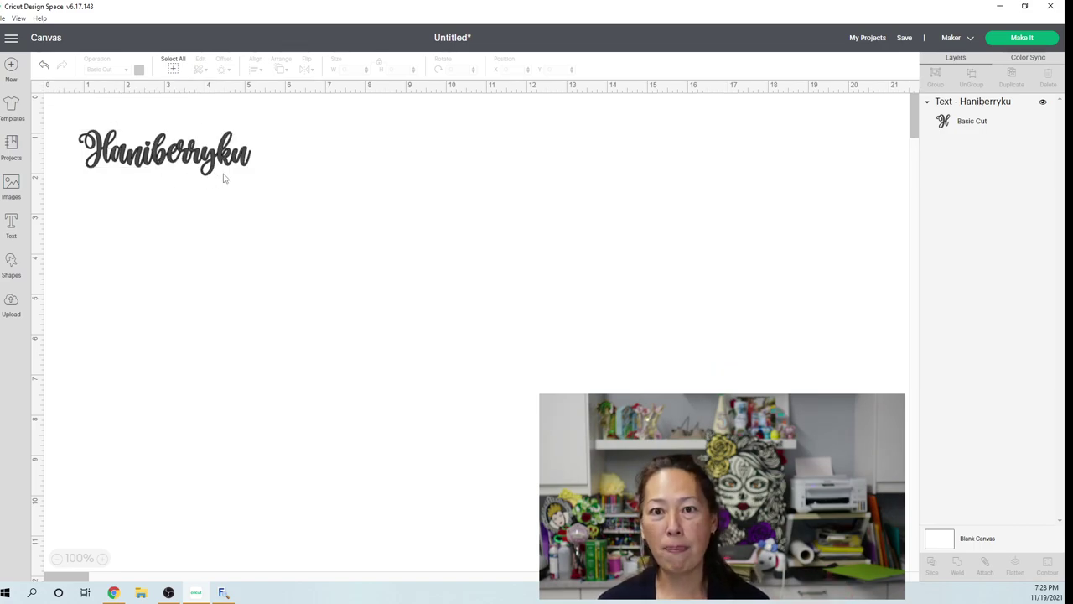
Zoom the canvas in to 300% on the word.
click(100, 558)
click(101, 559)
click(101, 558)
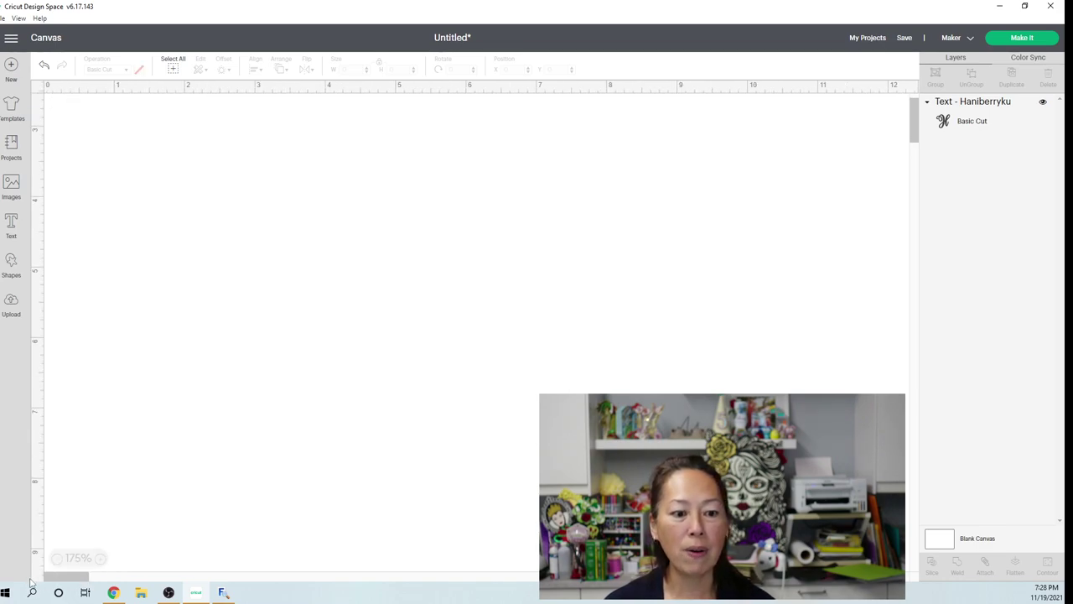
scroll(67, 413, up, 5)
scroll(67, 413, left, 5)
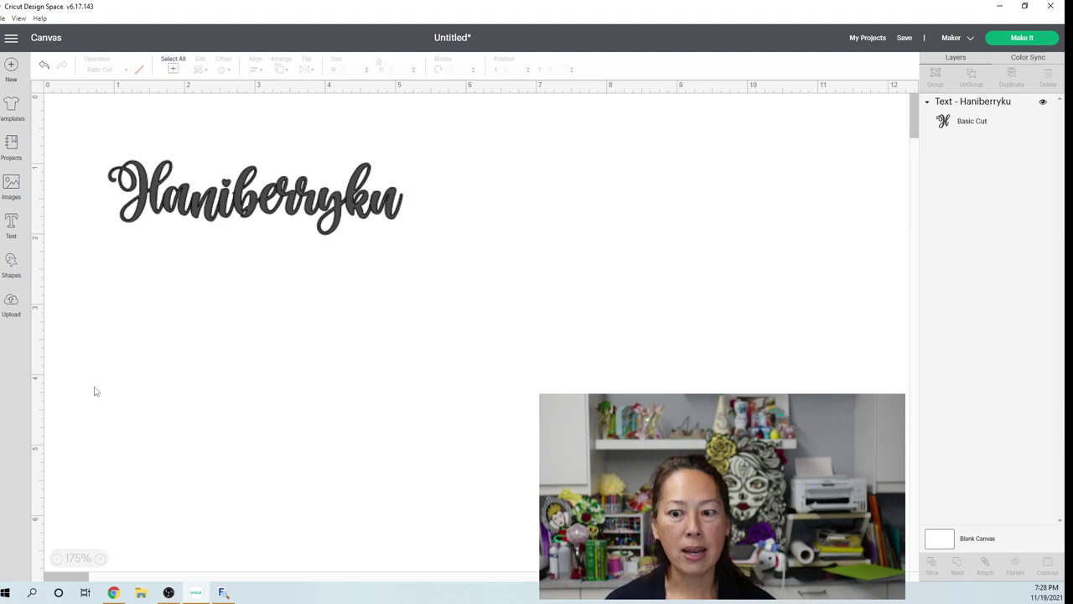
click(101, 558)
click(100, 558)
click(101, 558)
click(101, 559)
click(100, 558)
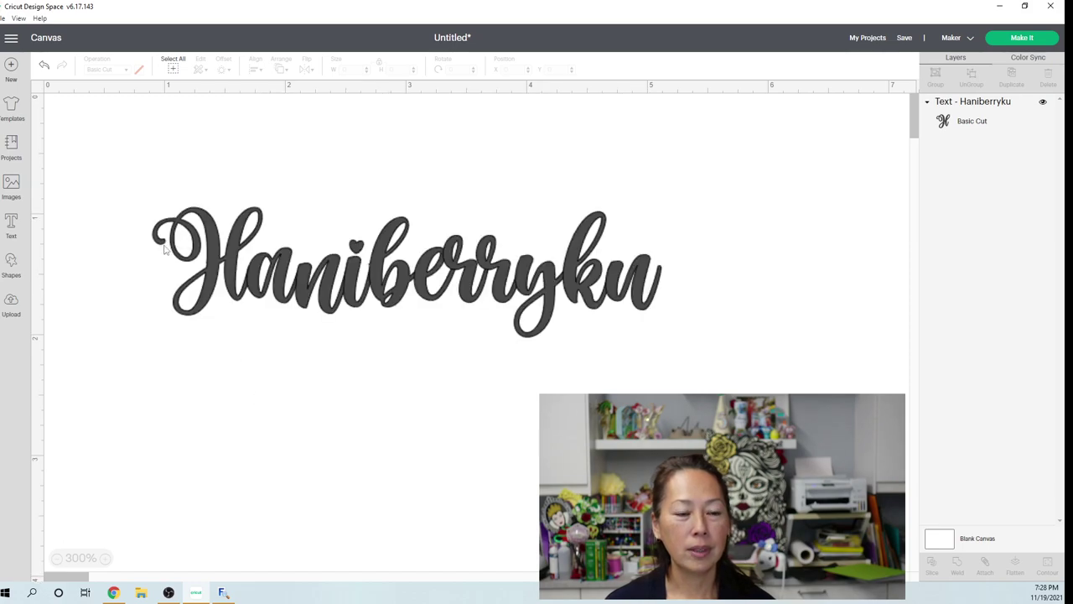
Paste the swash-k glyph into a new text box and move it over the 'yk' letters.
click(11, 225)
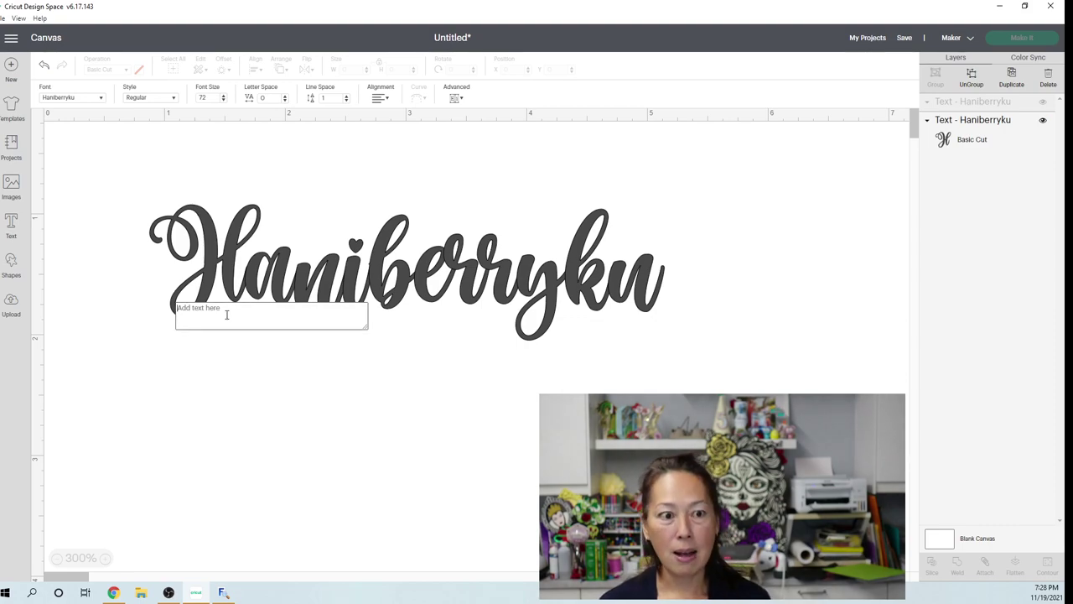
key(ctrl+v)
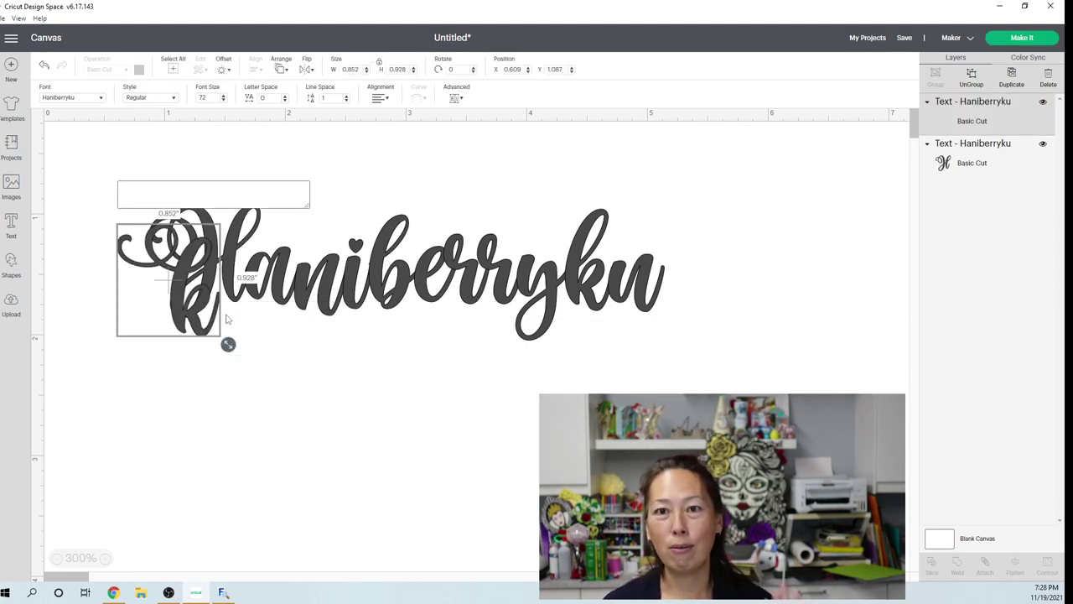
drag(210, 322, 582, 508)
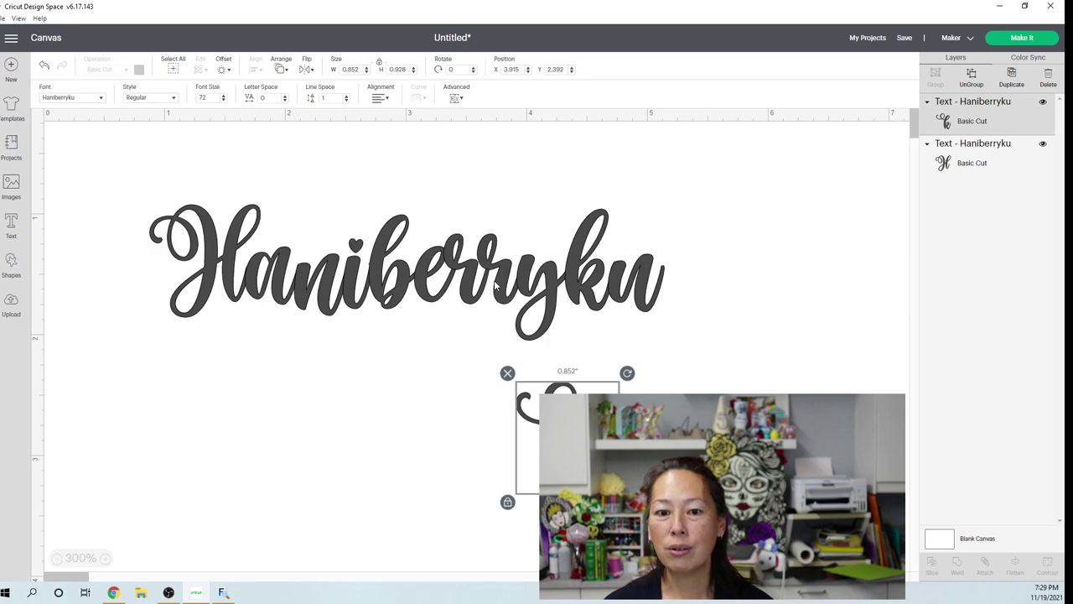
Ungroup Haniberryku, delete the plain k, and slide the swash-k into the gap before u.
click(495, 285)
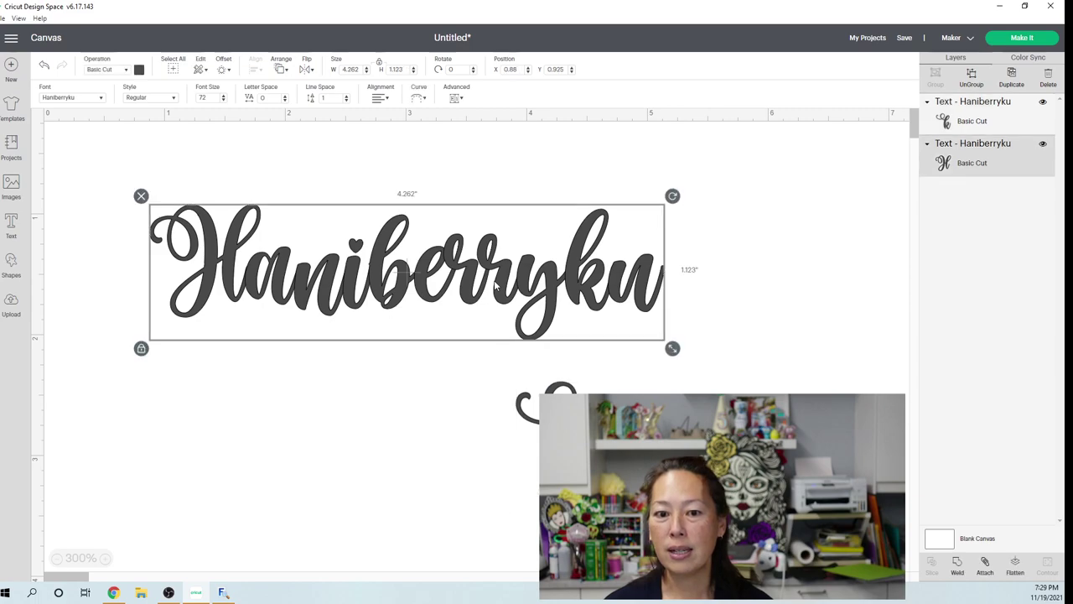
click(971, 81)
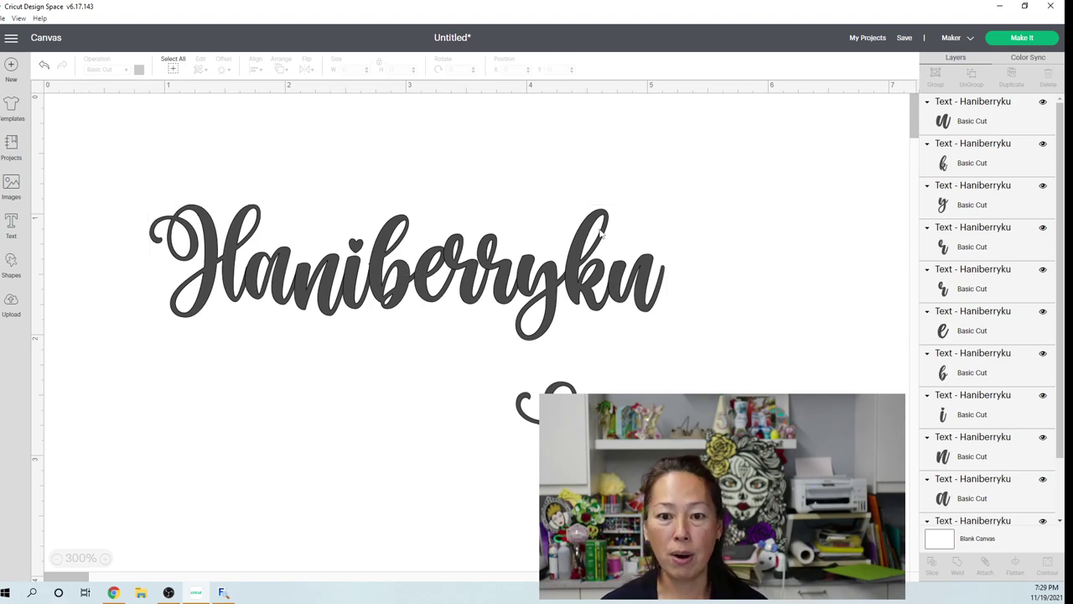
click(600, 235)
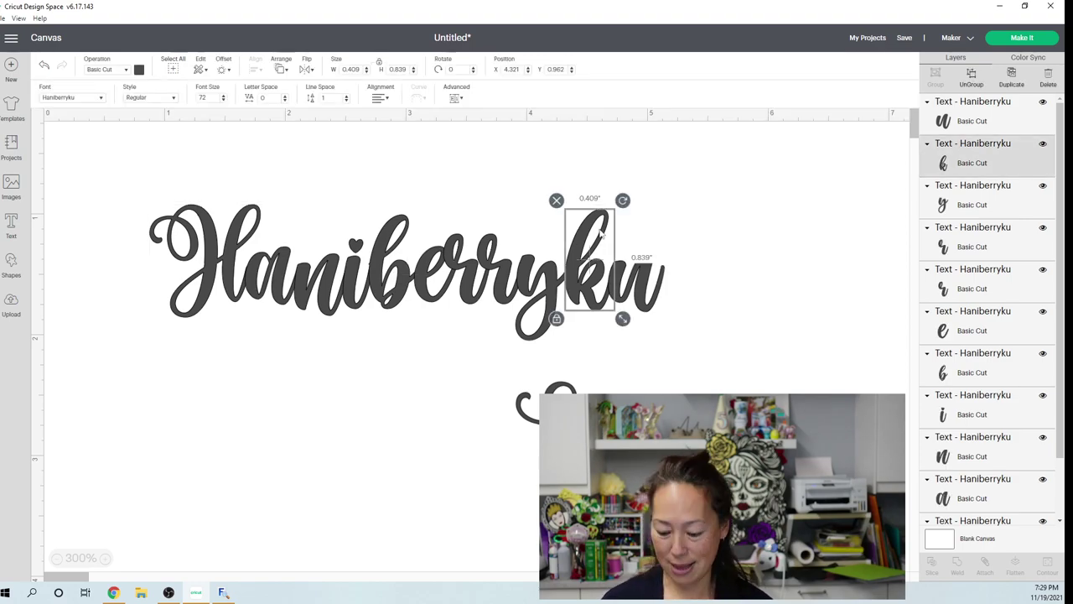
key(Delete)
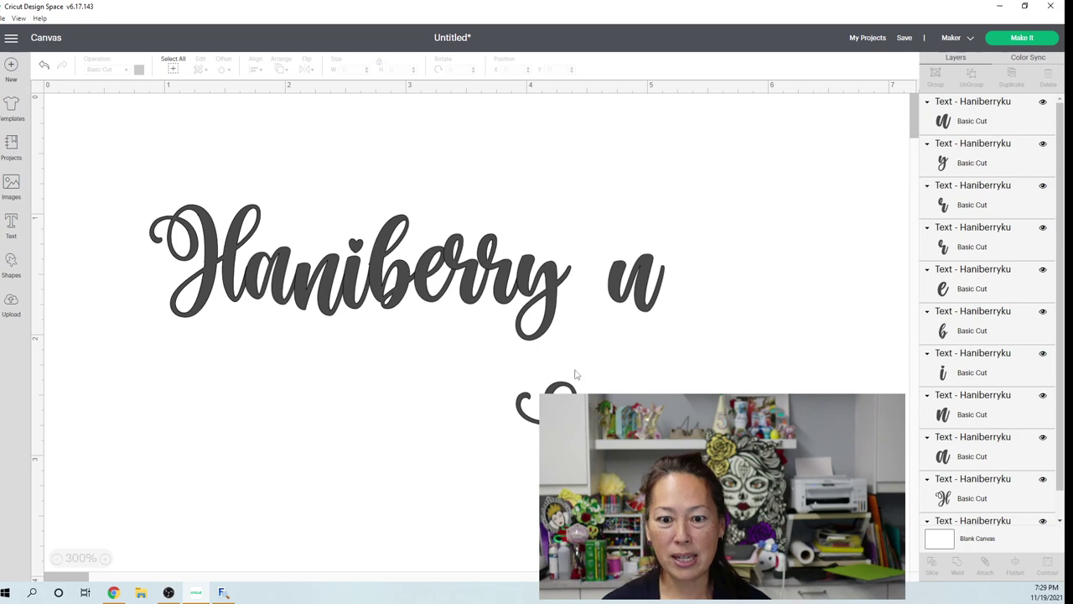
drag(575, 393, 579, 291)
click(112, 354)
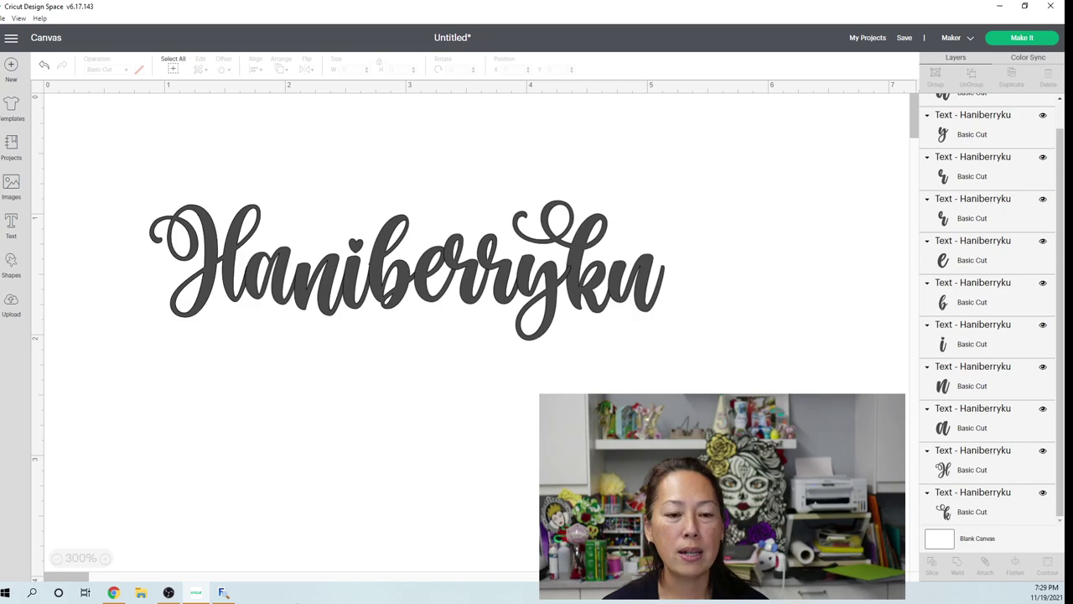
Scroll MainType's Private Use Area grid up and select the swashed n glyph 0xF0BE.
click(113, 592)
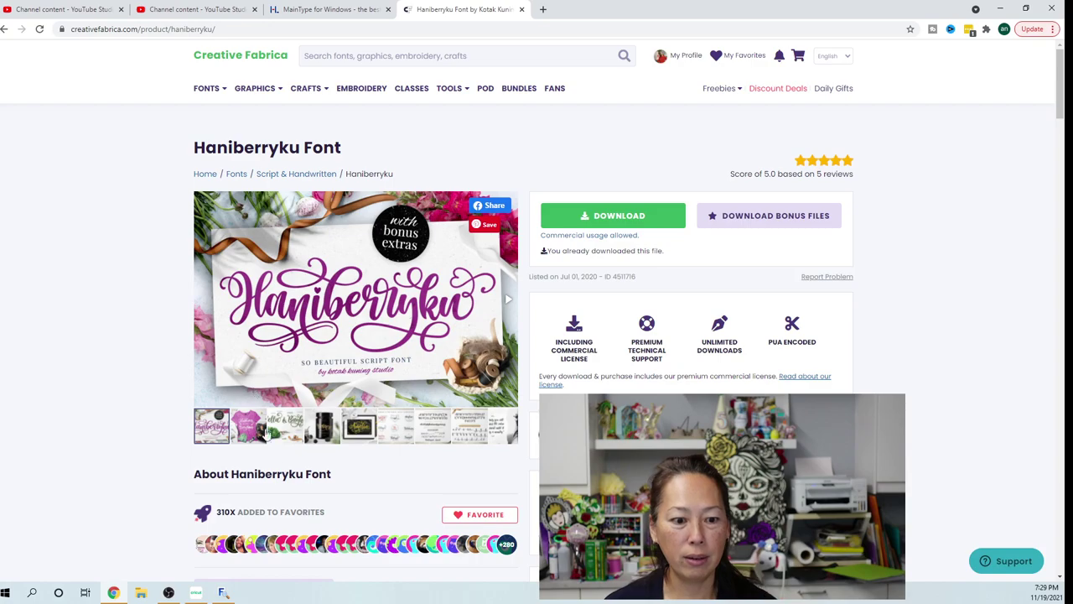
click(224, 592)
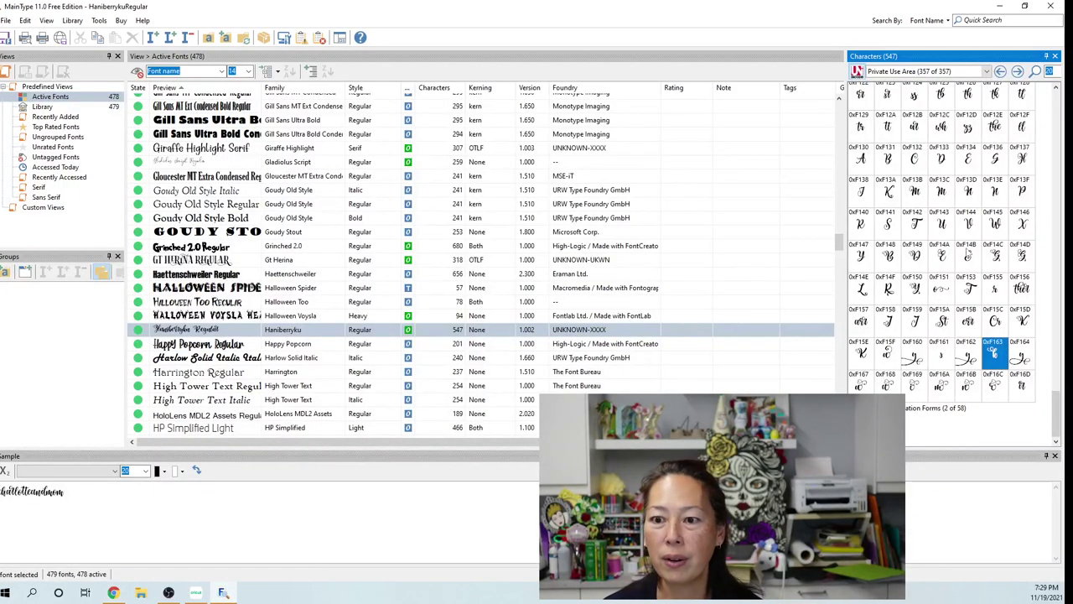
scroll(943, 265, up, 3)
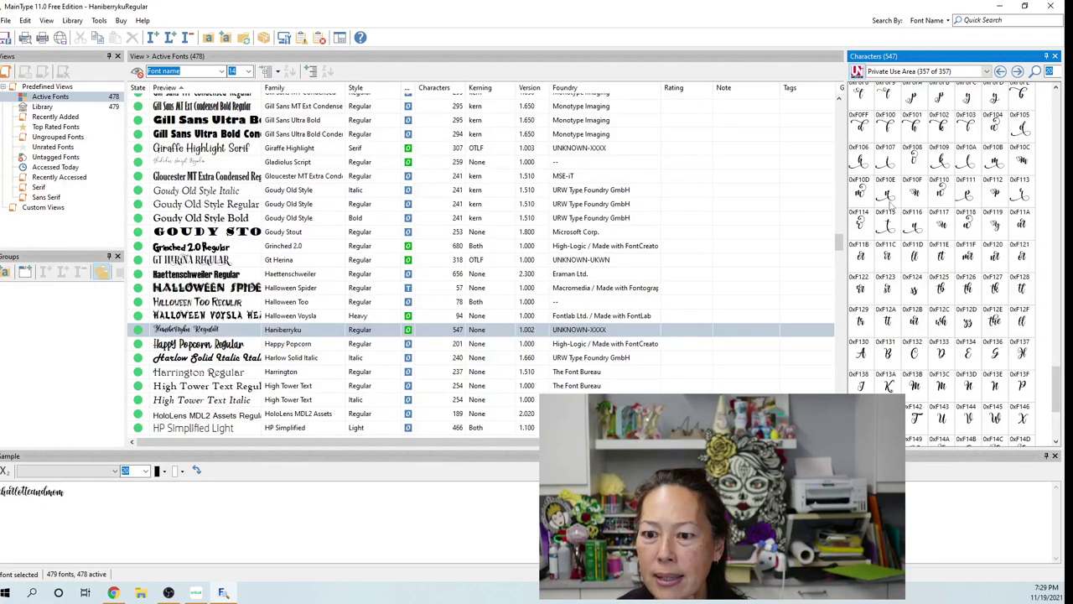
scroll(889, 201, up, 5)
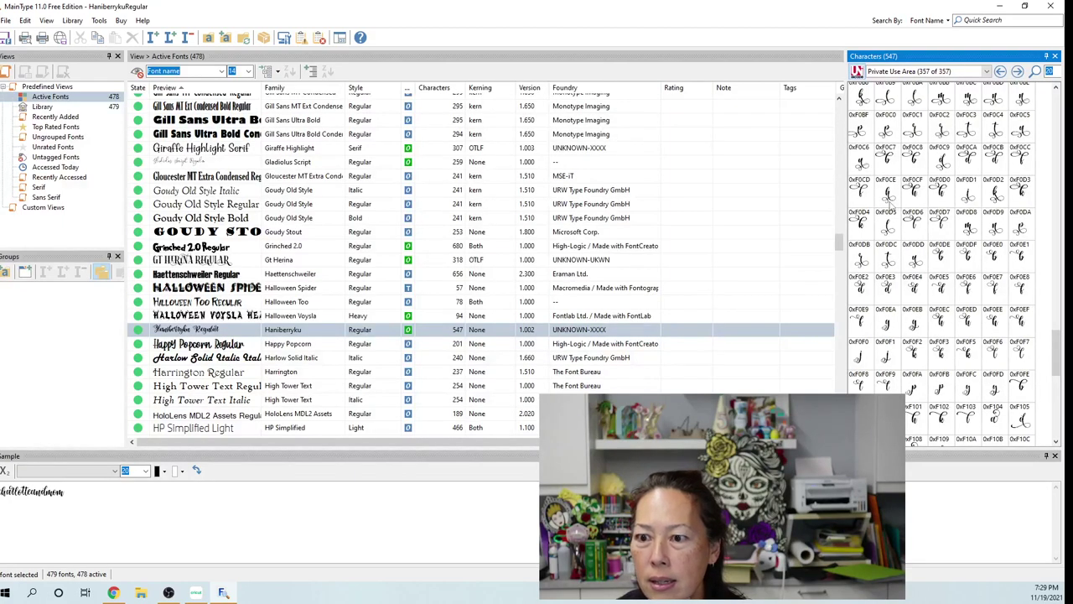
scroll(891, 205, up, 1)
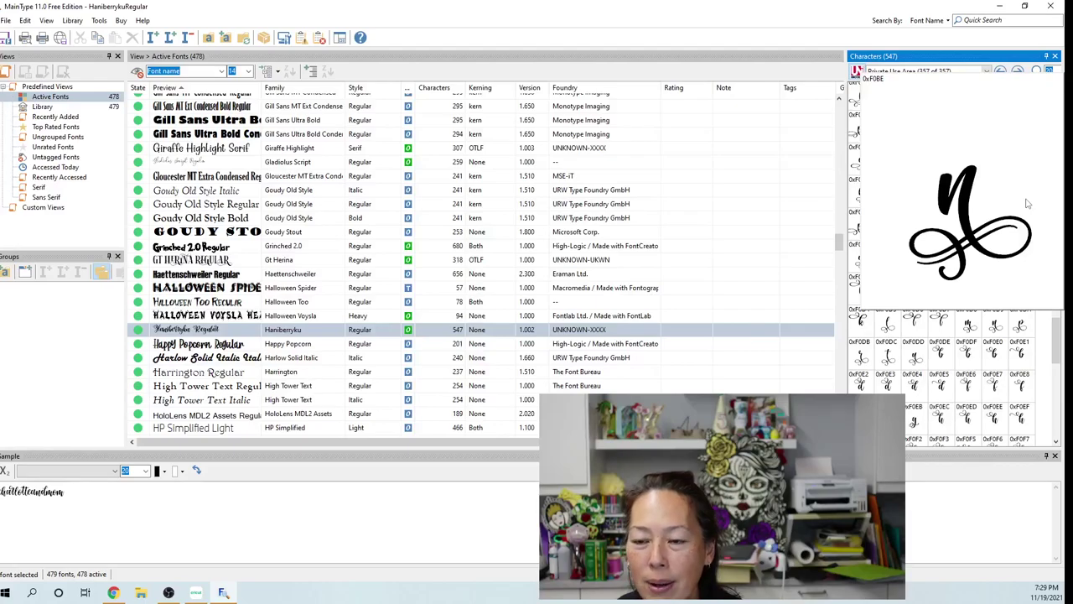
click(1027, 202)
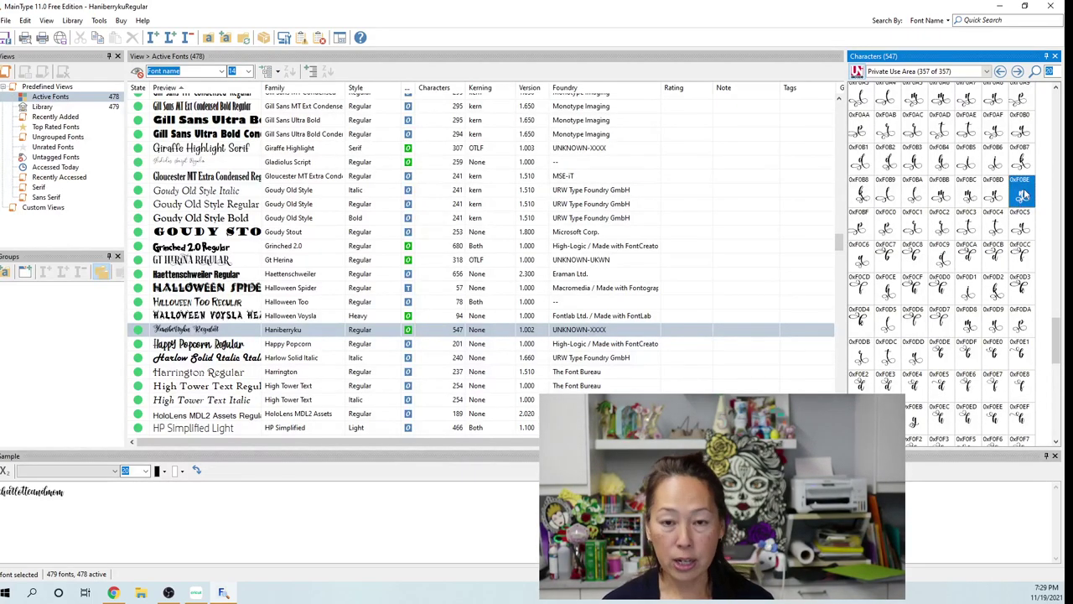
click(195, 593)
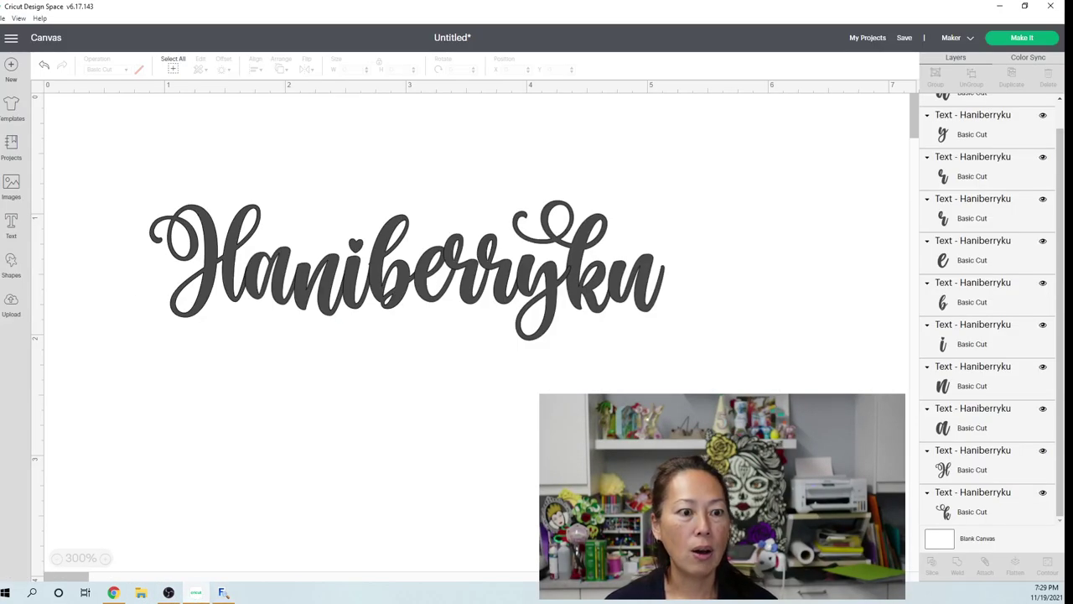
Paste the swash n glyph into a new text box and park it below the lettering.
click(165, 329)
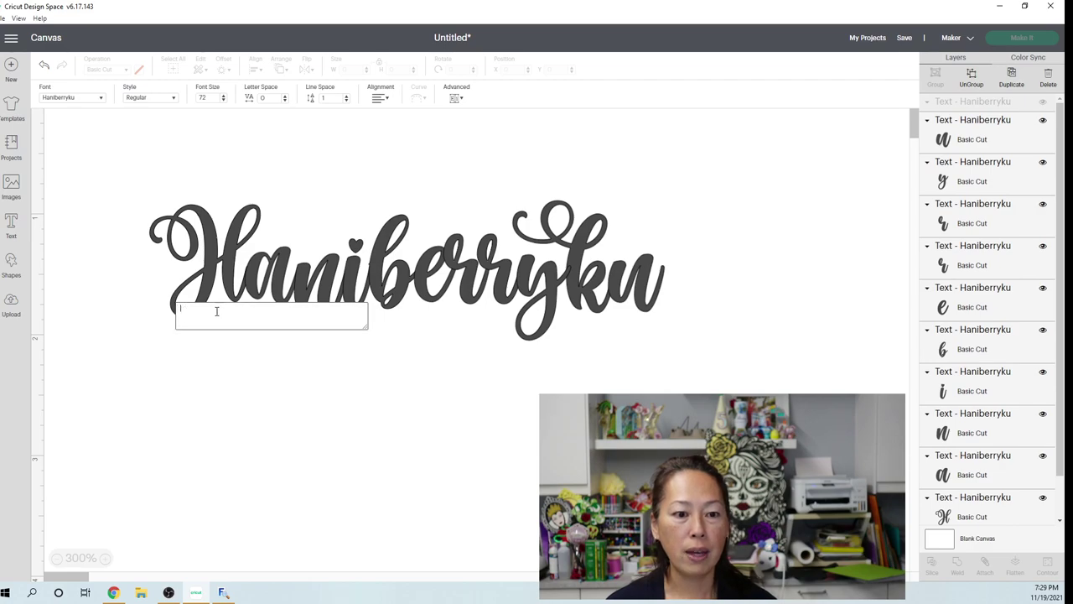
key(ctrl+v)
click(89, 197)
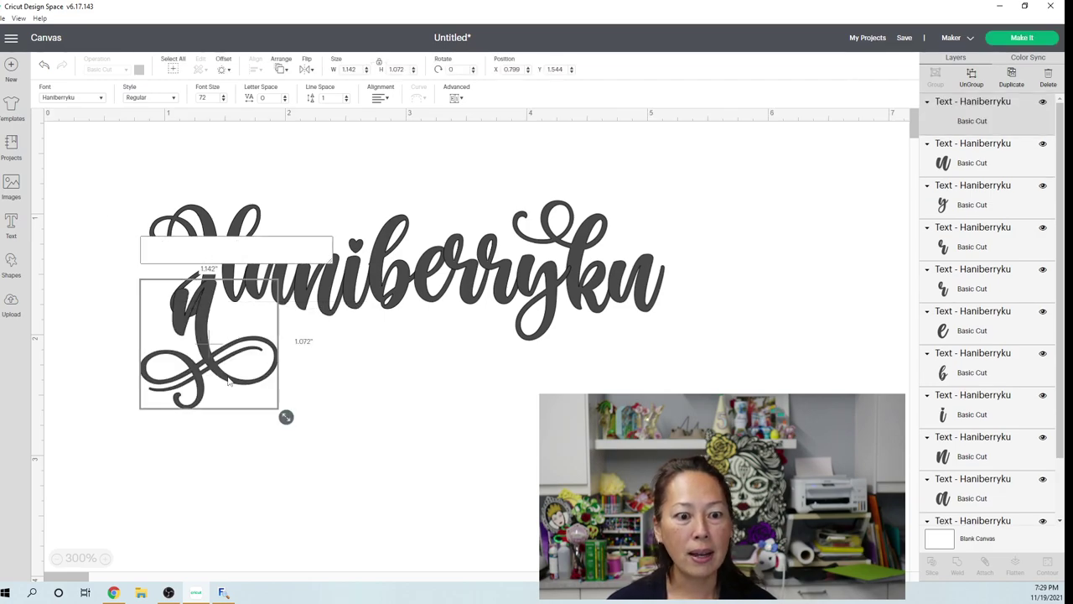
drag(228, 382, 458, 476)
click(335, 344)
Delete the plain n and move the swash n into its gap in the word.
click(308, 286)
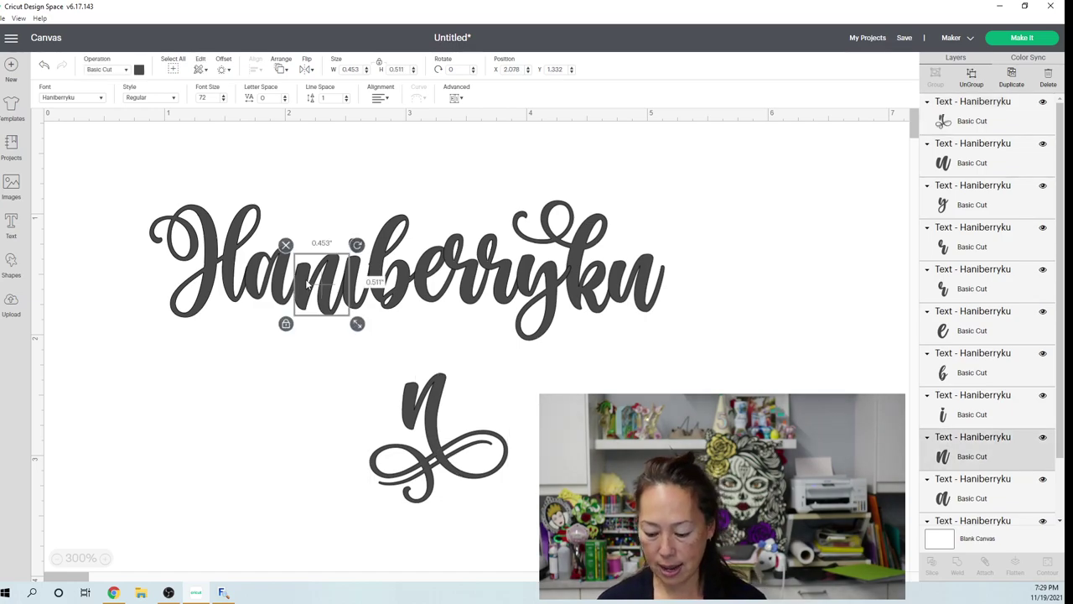
key(Delete)
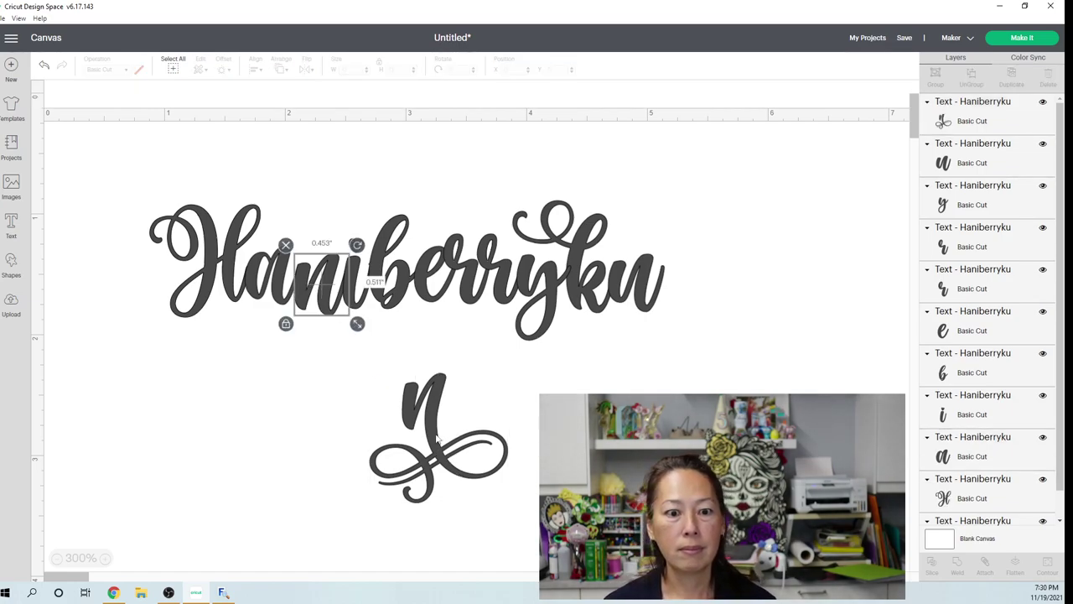
mouse_move(329, 332)
mouse_down()
mouse_move(312, 329)
mouse_move(331, 308)
mouse_move(326, 315)
mouse_up()
click(495, 443)
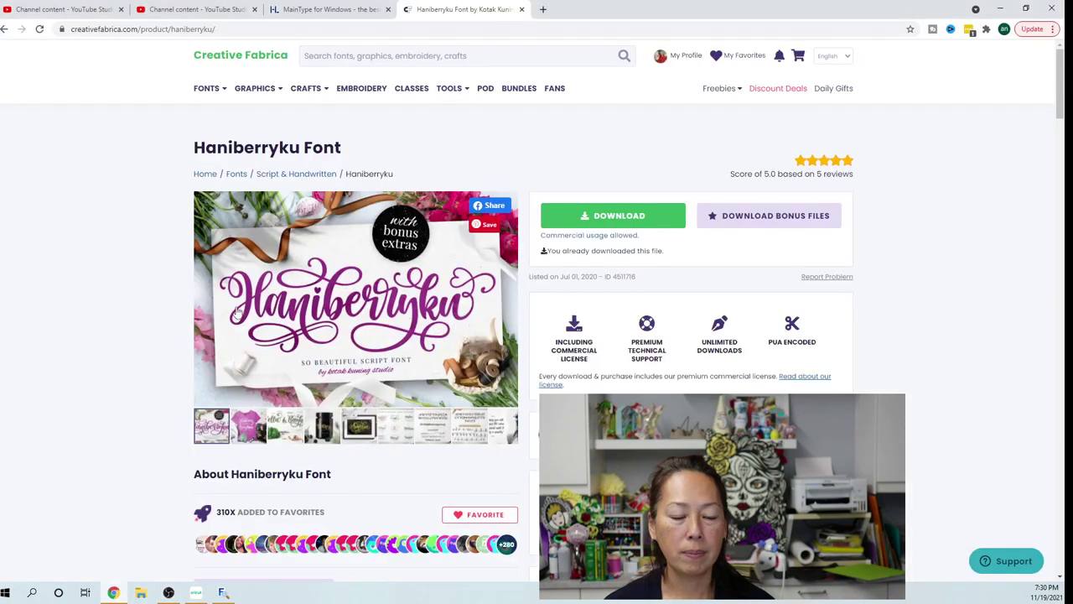
Check the font page, then in MainType preview glyph 0xF07B.
click(113, 592)
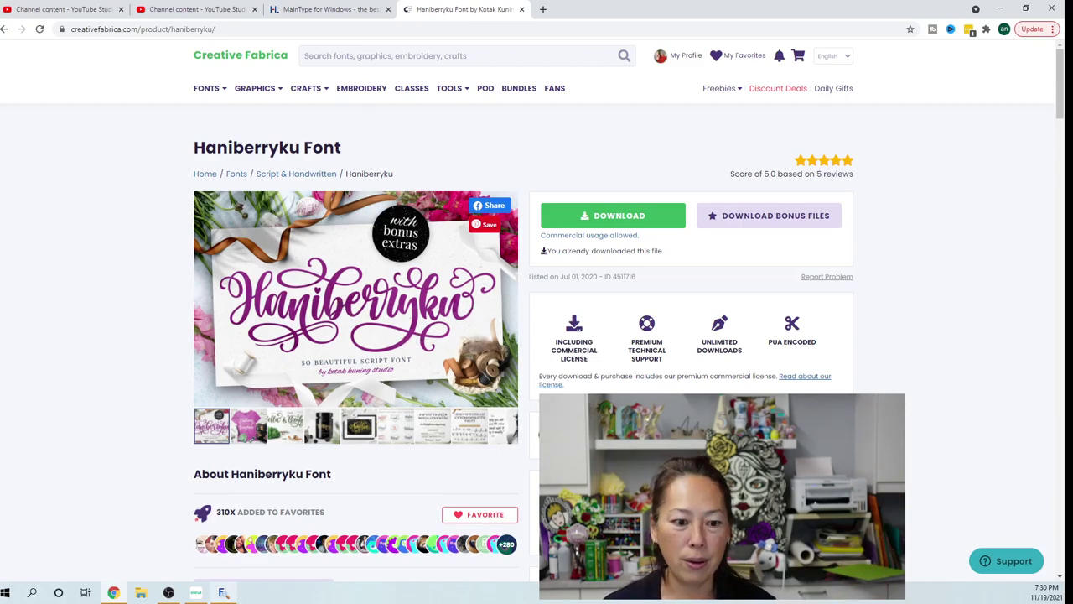
click(223, 593)
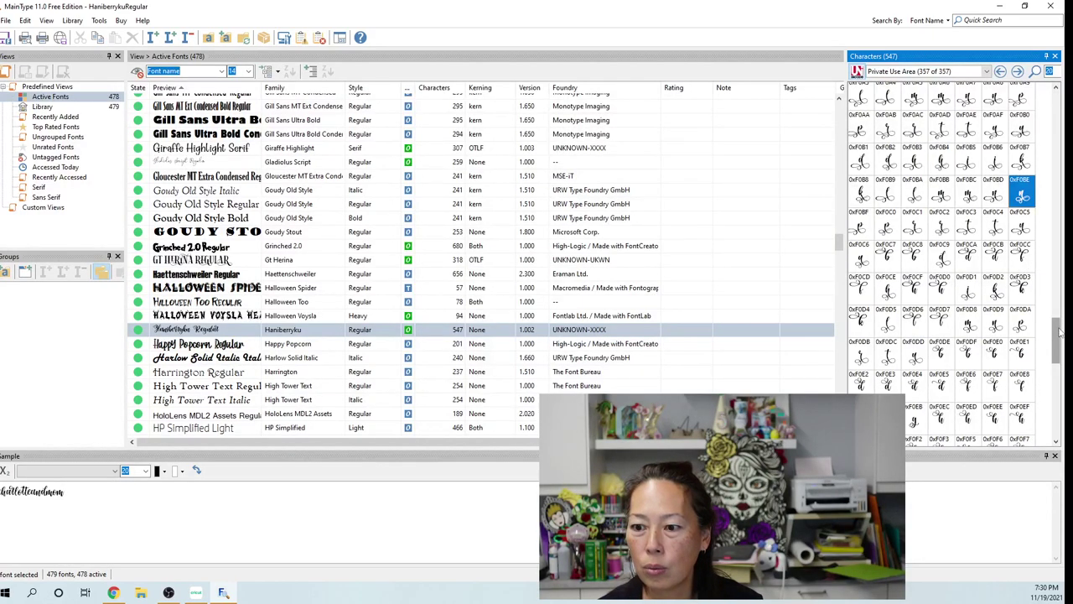
drag(1060, 331, 1065, 295)
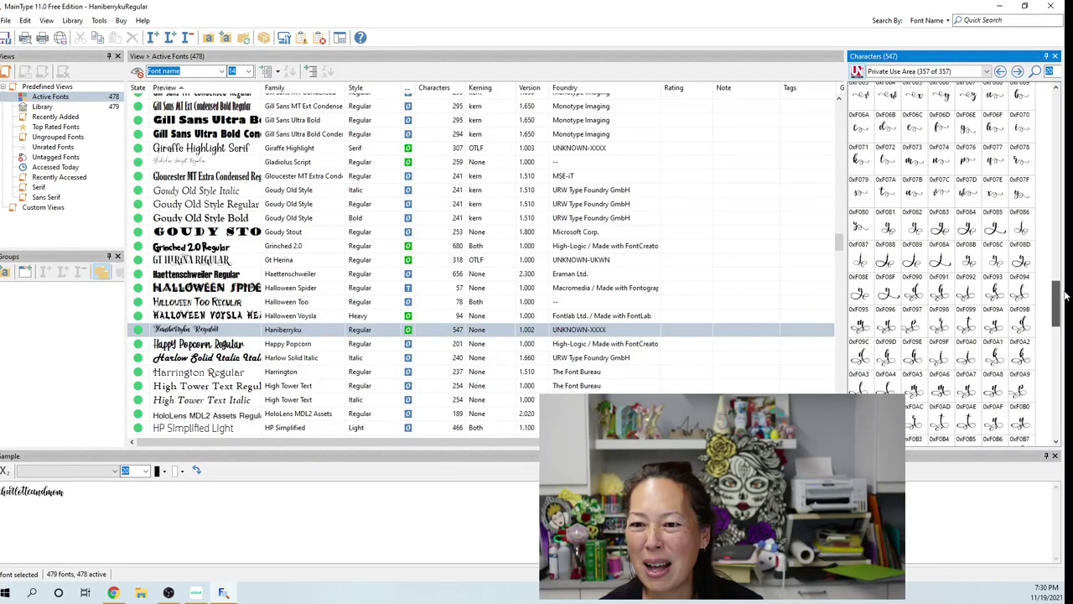
click(917, 194)
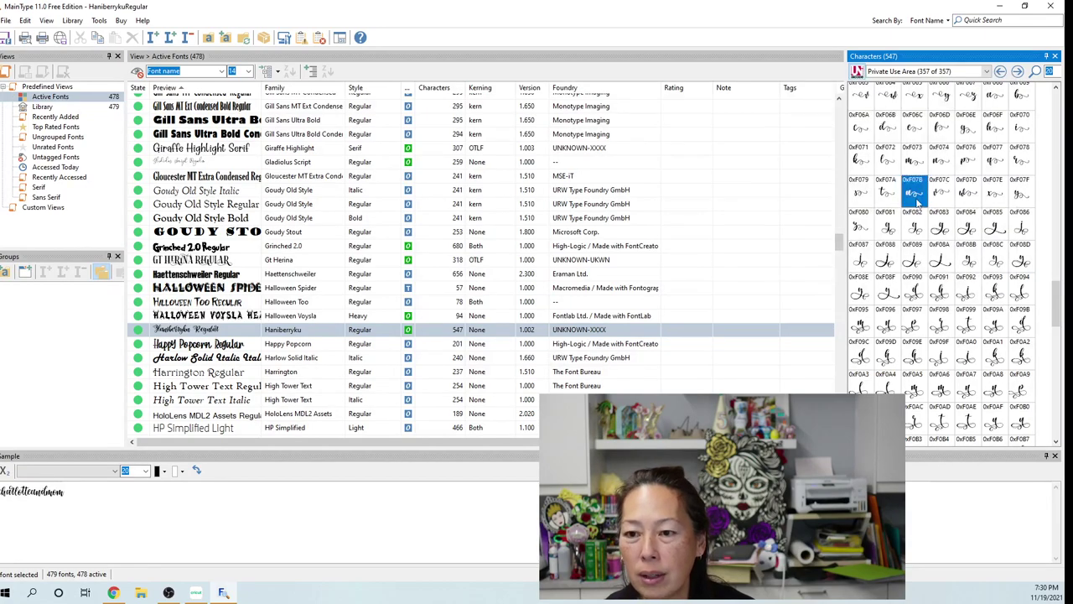
Scroll through the Private Use Area and select the flourished u glyph 0xF167.
scroll(937, 207, up, 4)
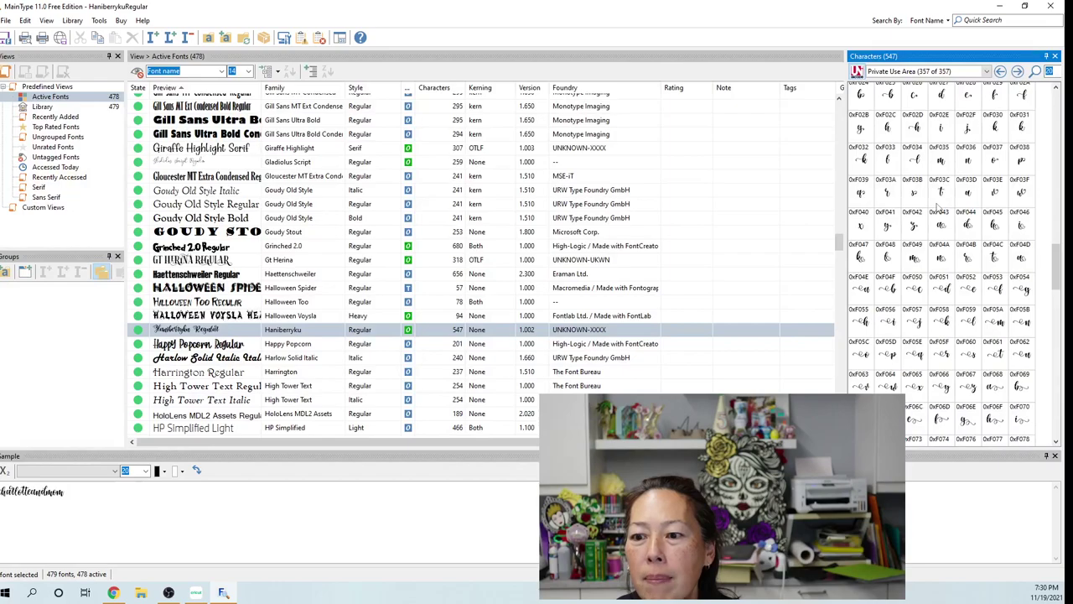
scroll(937, 206, up, 1)
scroll(938, 206, up, 4)
scroll(938, 207, up, 1)
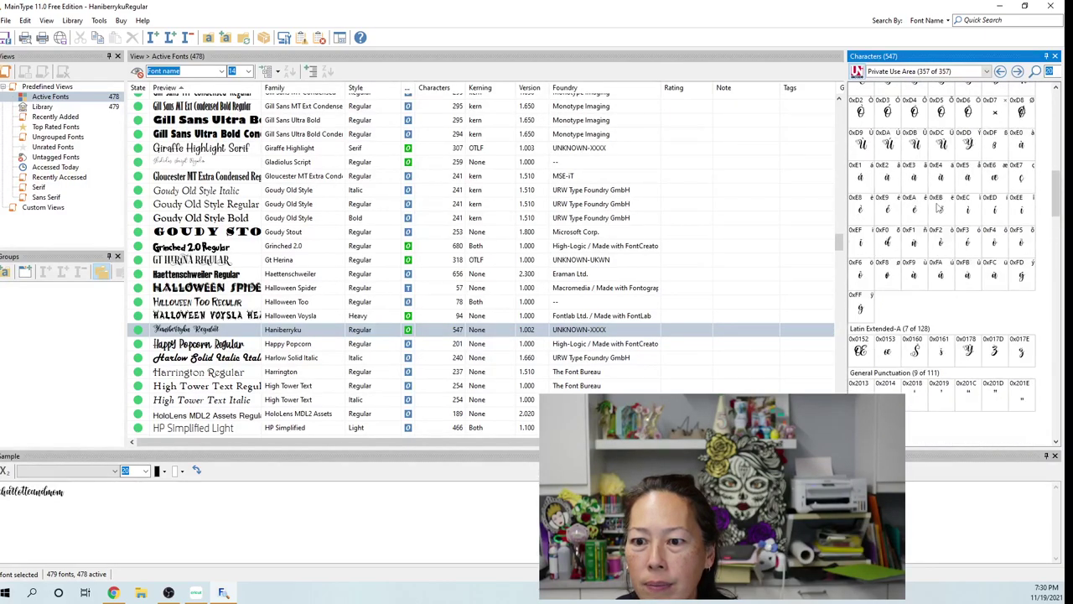
scroll(937, 207, up, 2)
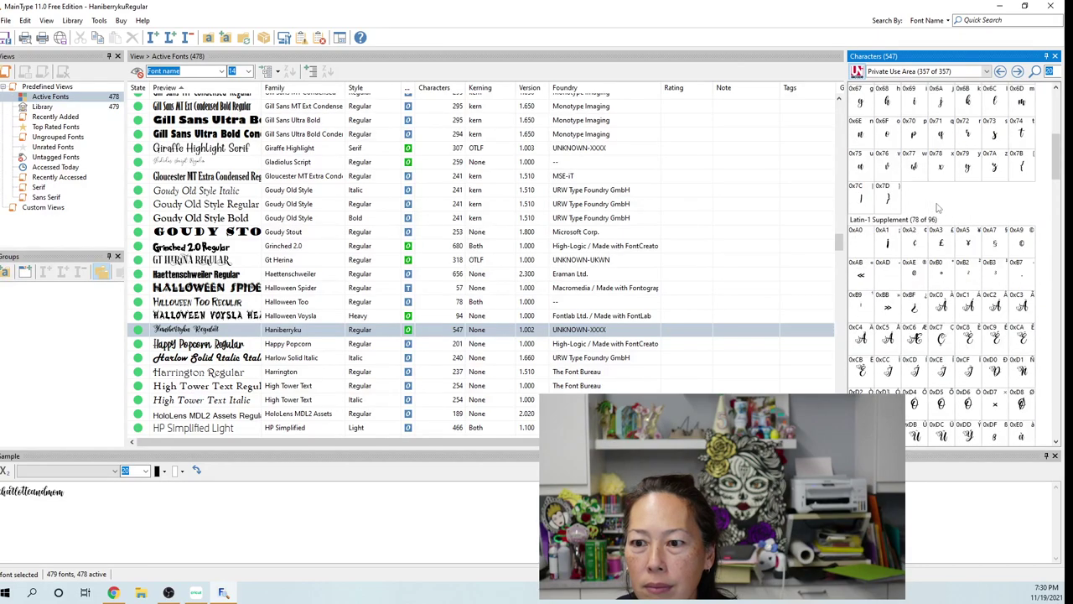
scroll(937, 207, up, 2)
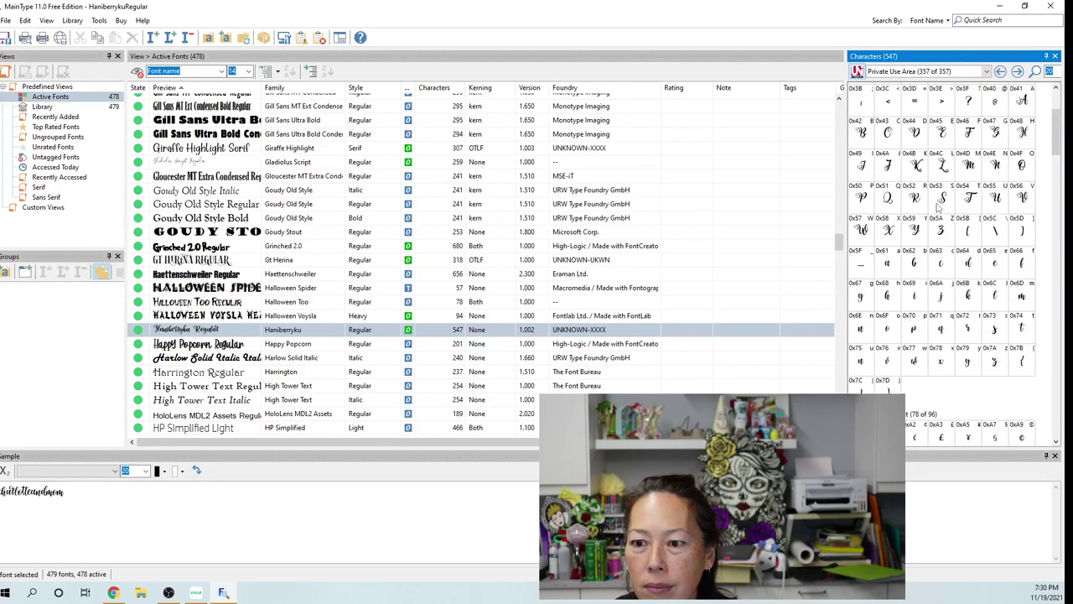
scroll(938, 207, up, 1)
scroll(938, 207, down, 10)
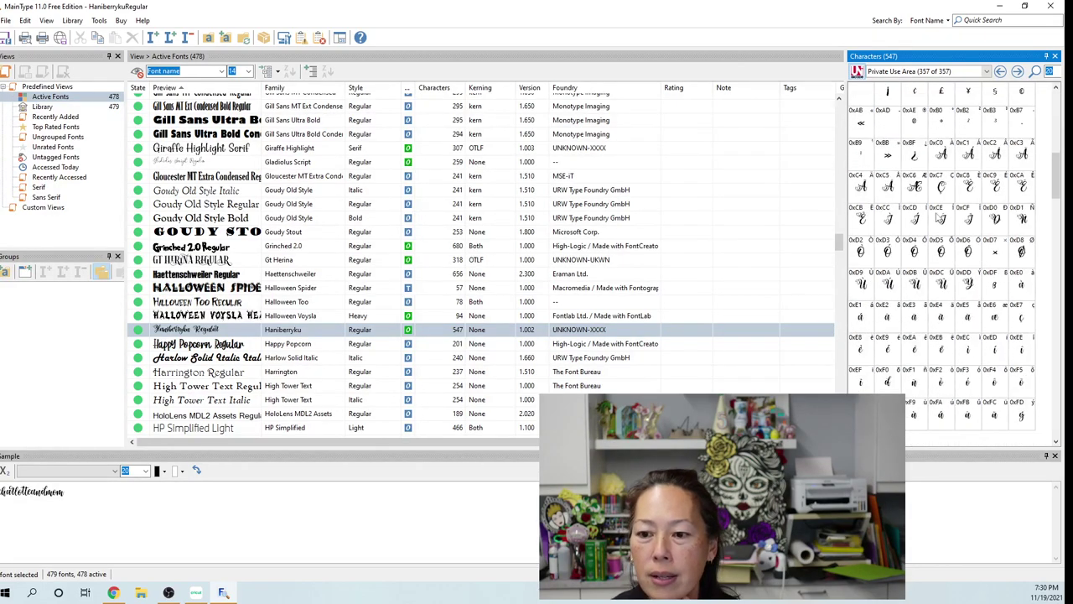
scroll(935, 216, down, 8)
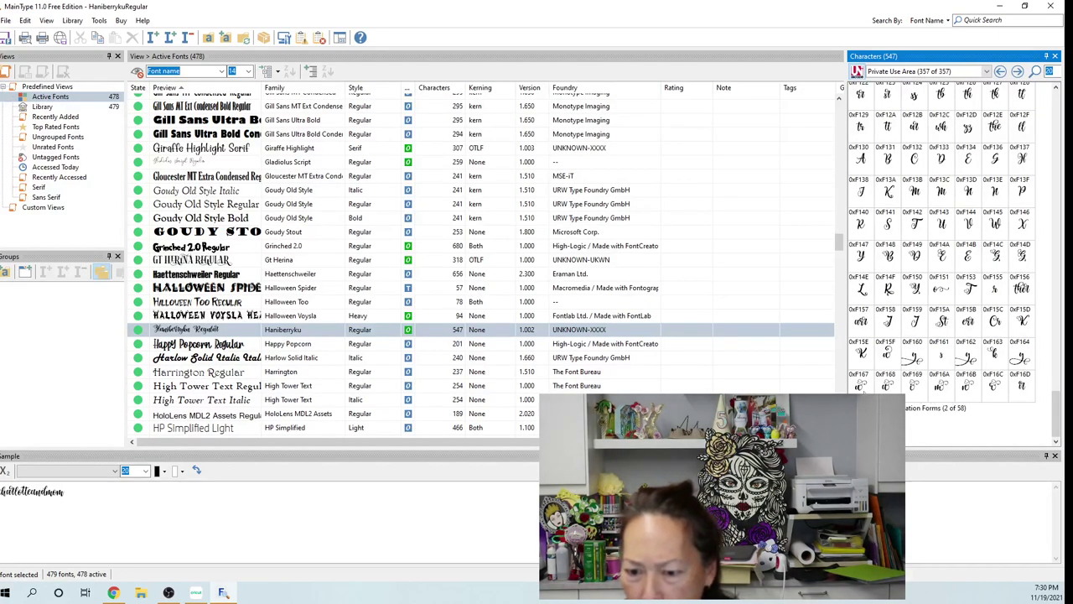
click(860, 385)
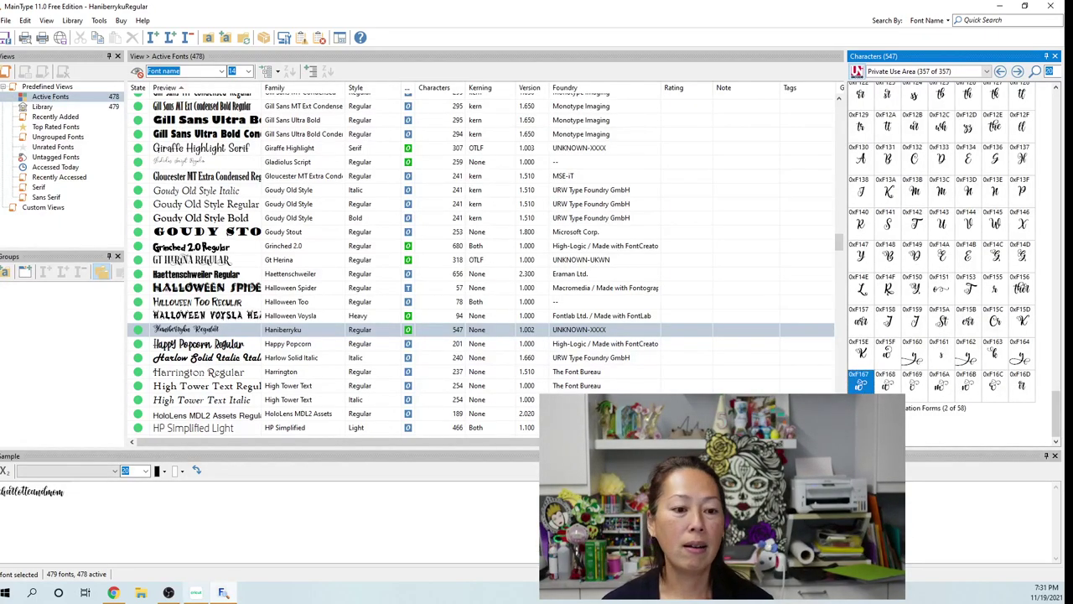
In Cricut, paste the flourished u glyph into a new text box and park it below 'ku'.
click(194, 593)
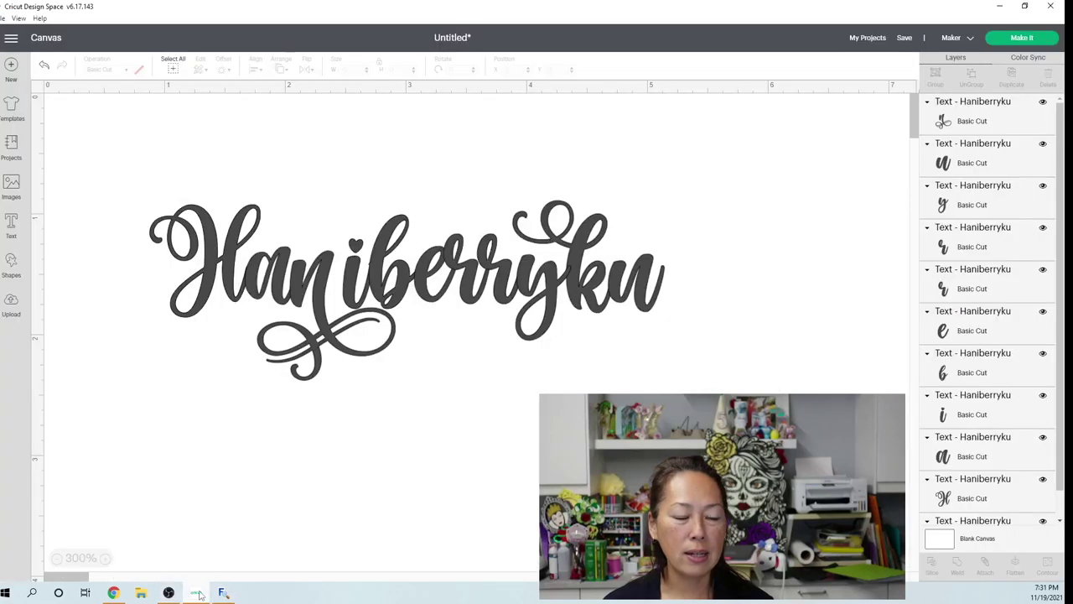
click(15, 231)
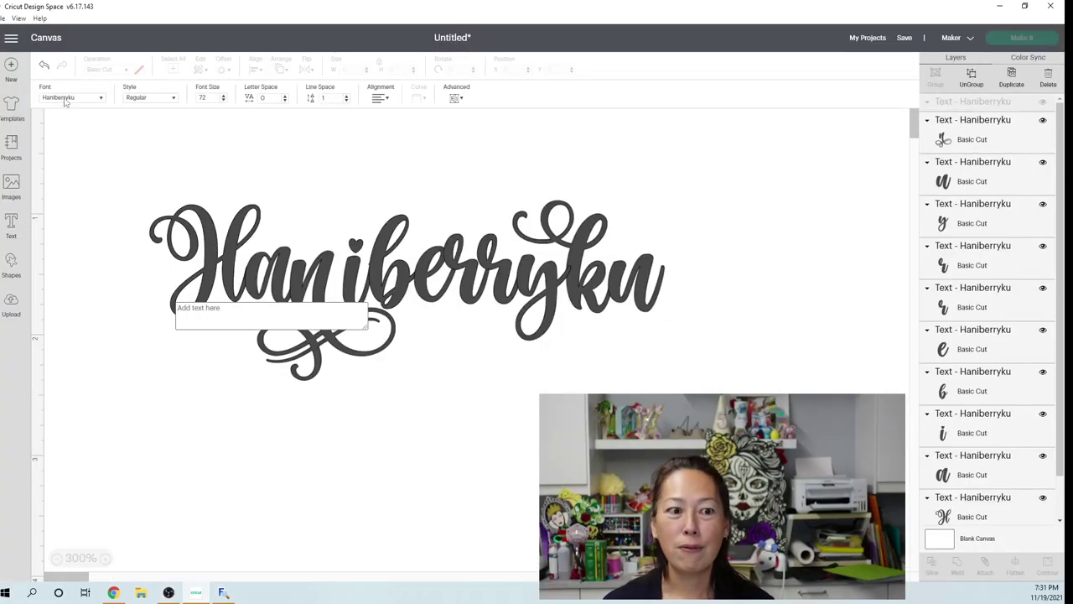
click(201, 307)
key(ctrl+v)
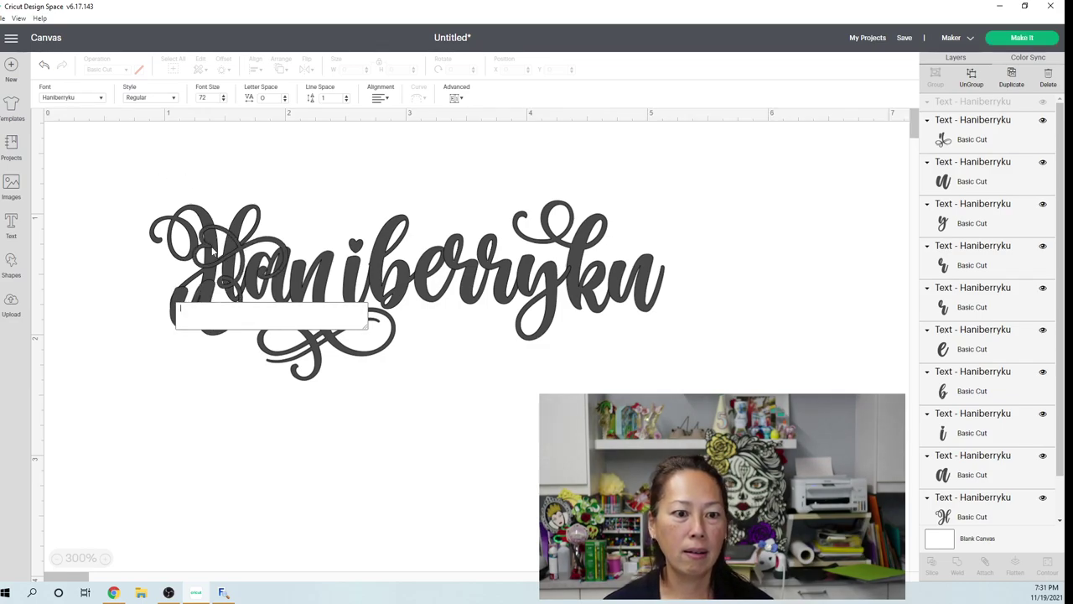
click(216, 261)
drag(258, 331, 681, 422)
click(653, 260)
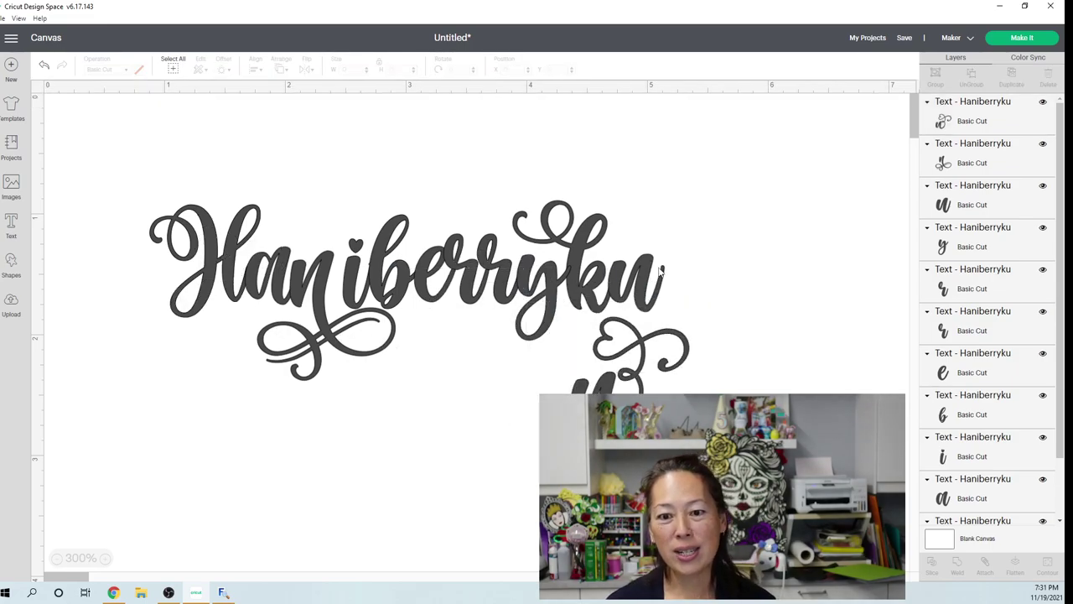
Delete the plain final u and move the flourished u up beside the k.
click(652, 271)
key(Delete)
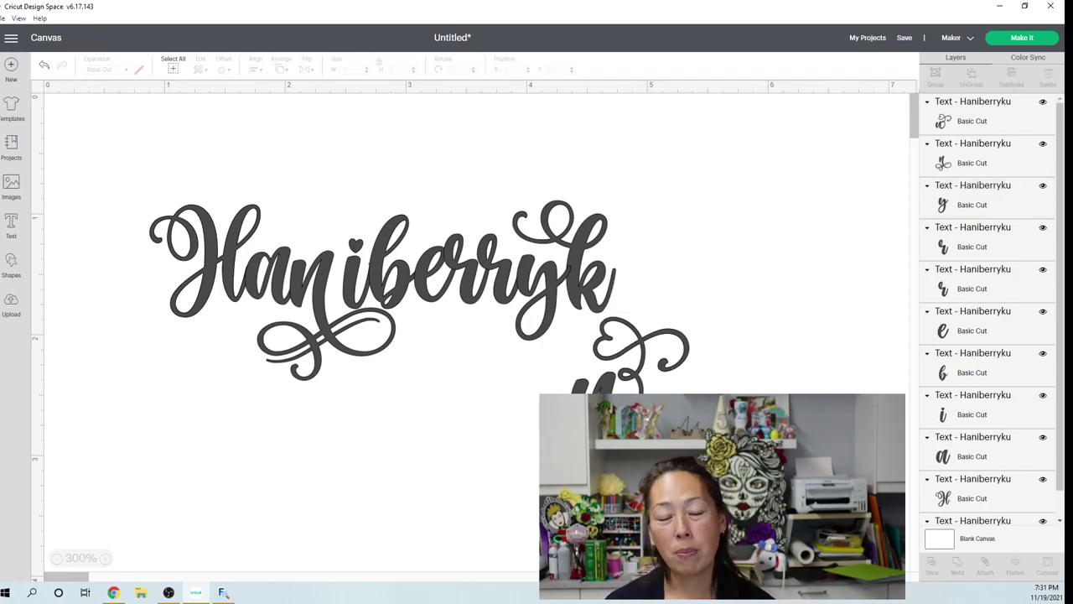
click(630, 380)
drag(630, 380, 644, 303)
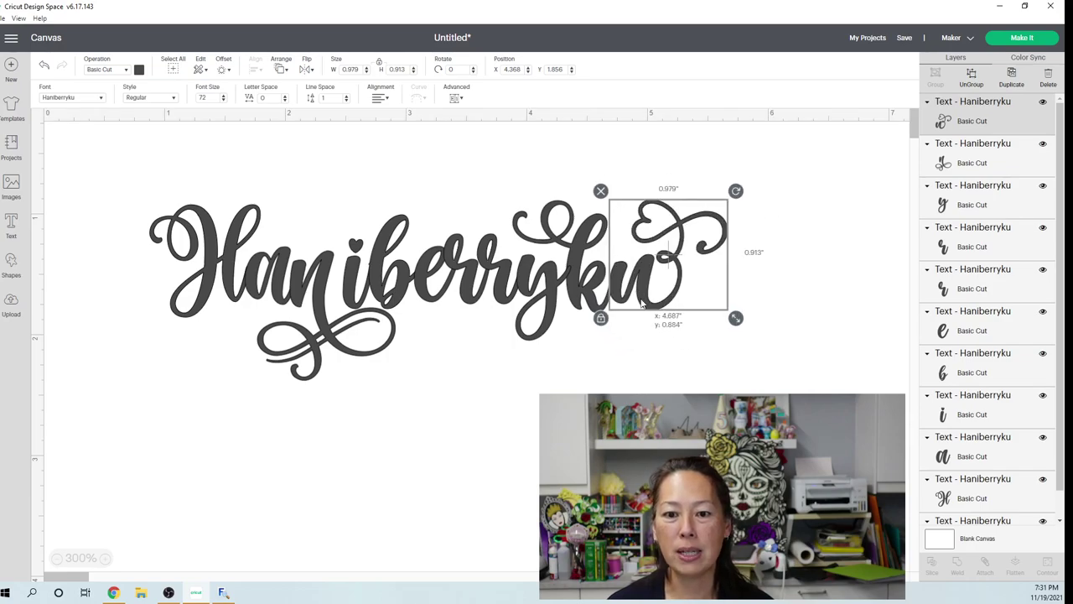
click(639, 358)
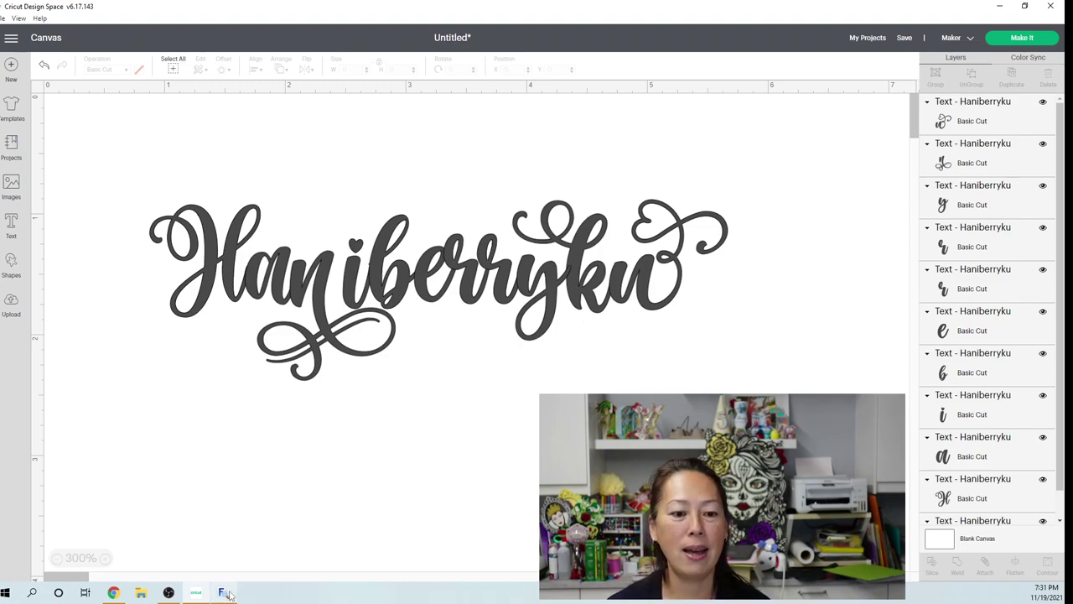
Scroll up MainType's Haniberryku Private Use Area grid and select glyph 0xF0FE.
click(222, 593)
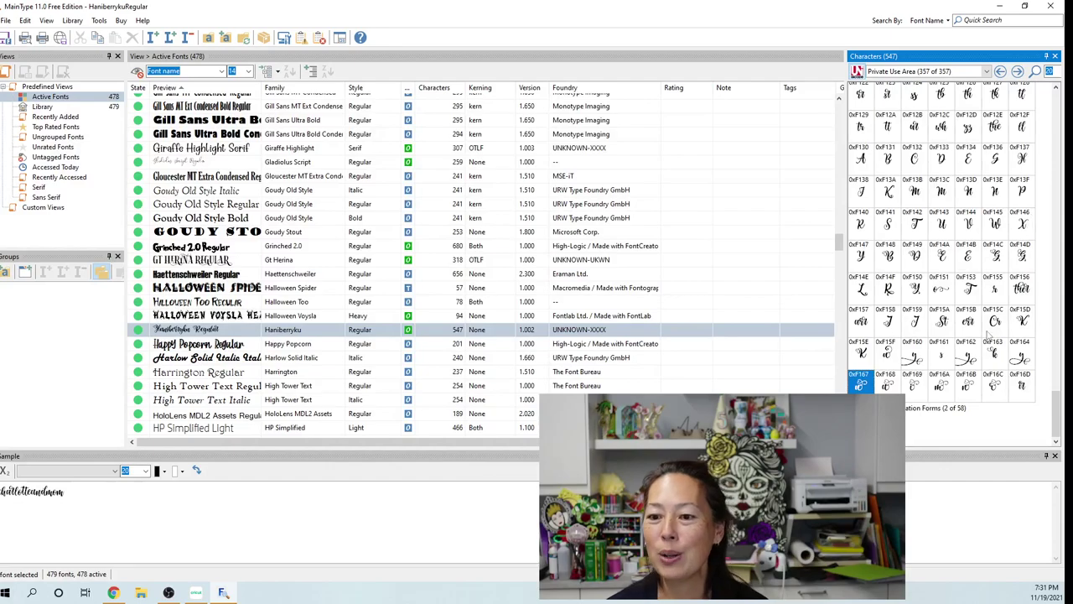
scroll(977, 328, up, 1)
scroll(952, 269, up, 1)
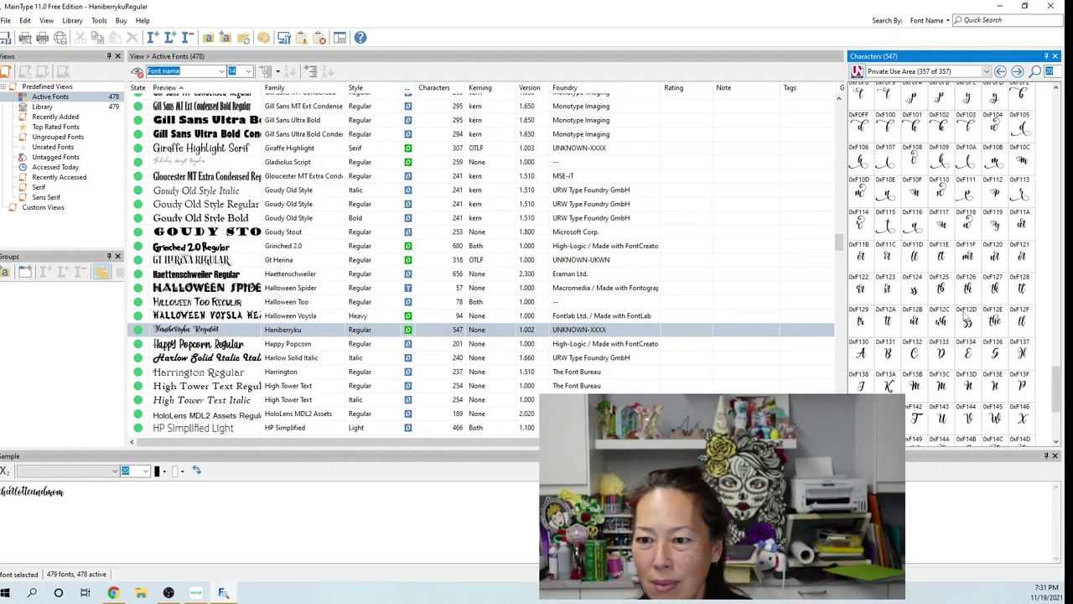
scroll(966, 321, up, 1)
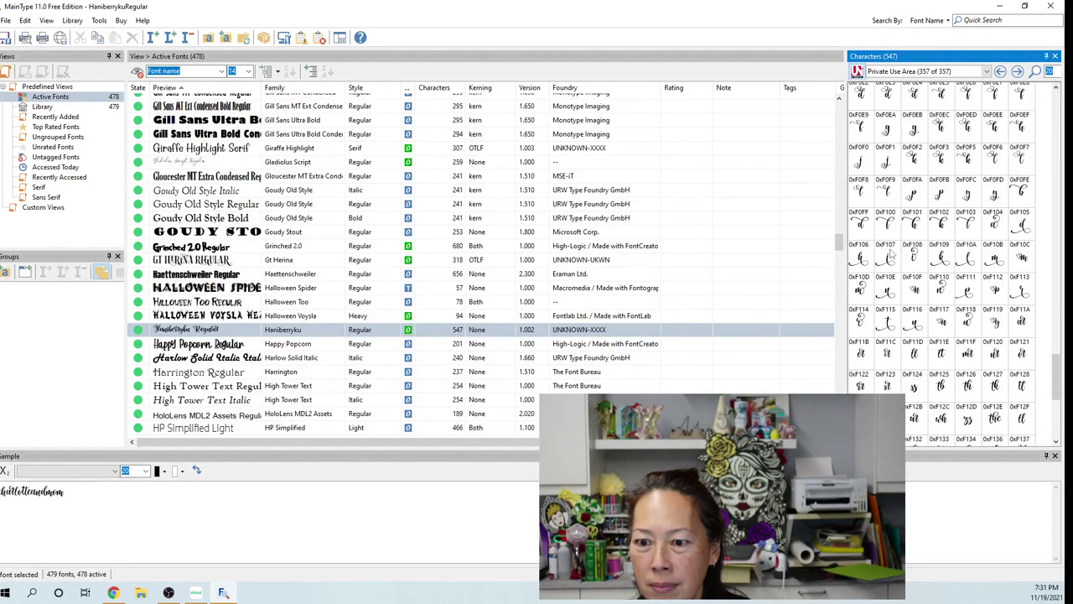
click(1017, 197)
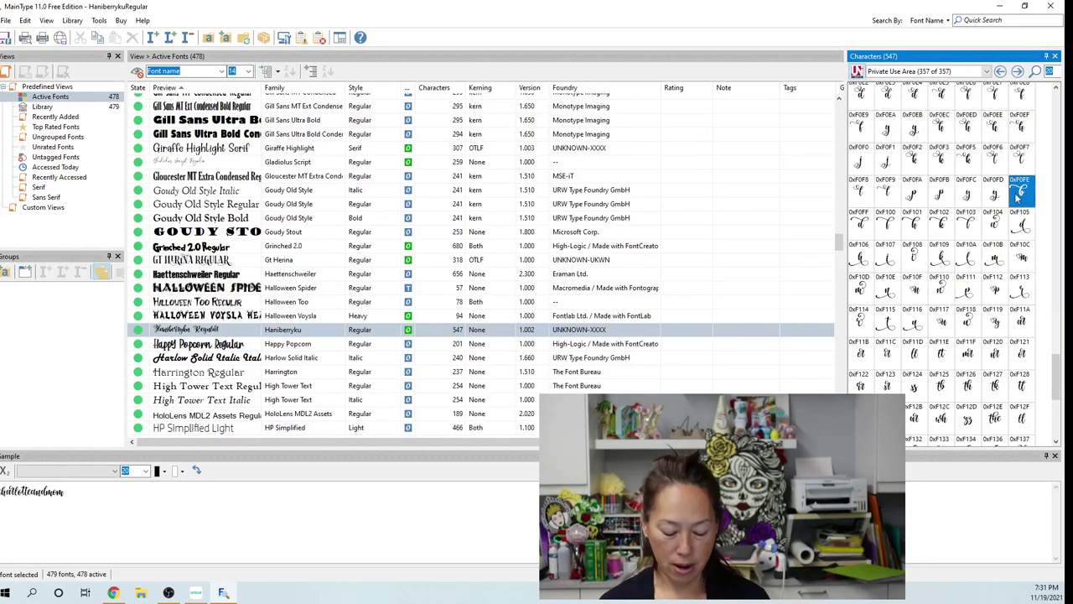
Glance at the font's product page, then select and preview glyph 0xF0DF in MainType.
click(113, 593)
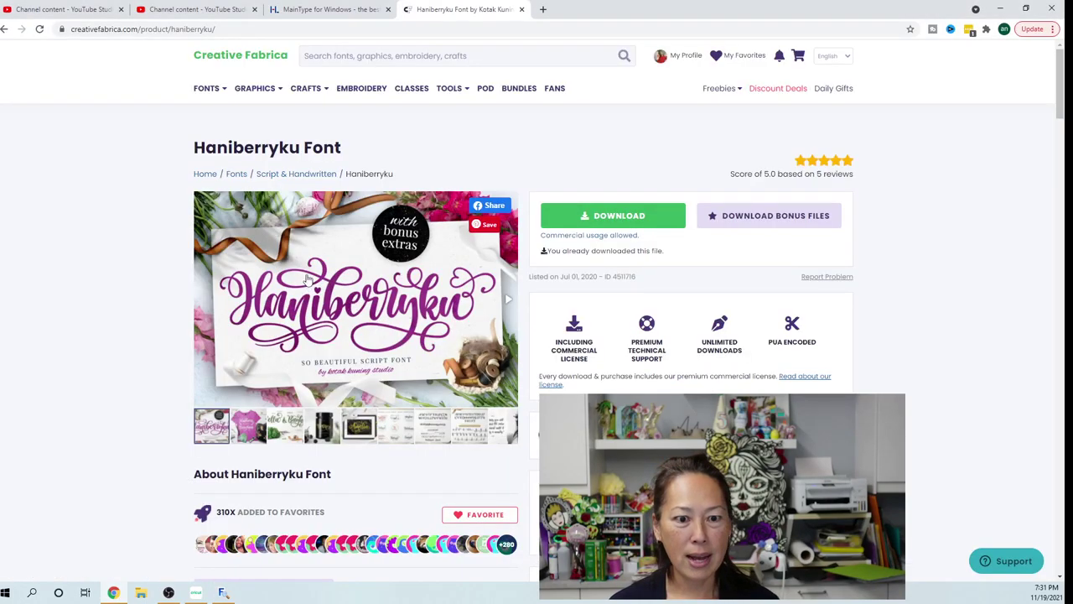
click(221, 593)
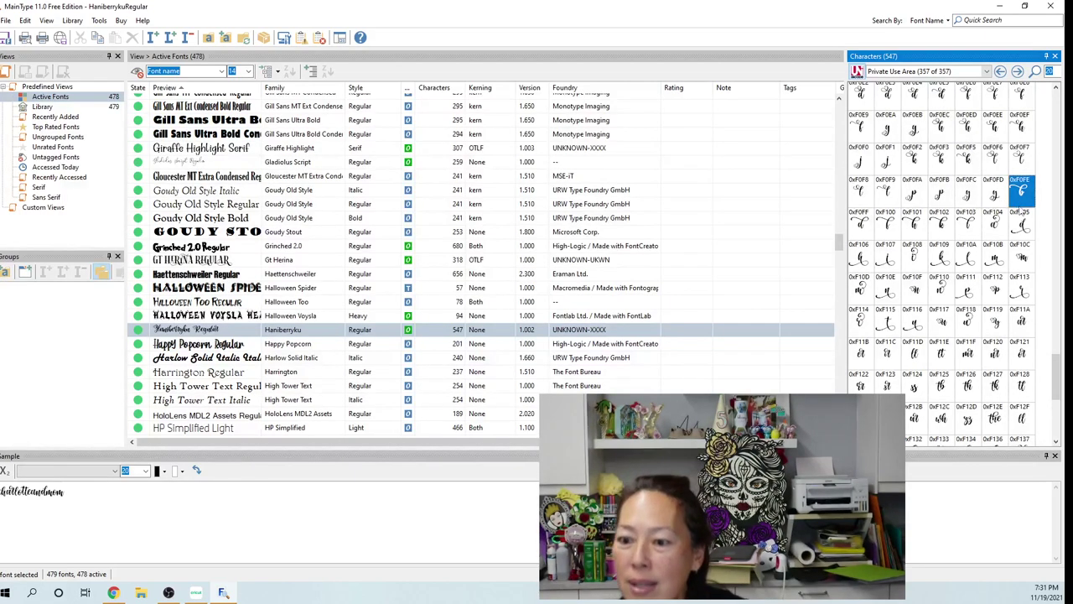
scroll(1022, 212, up, 3)
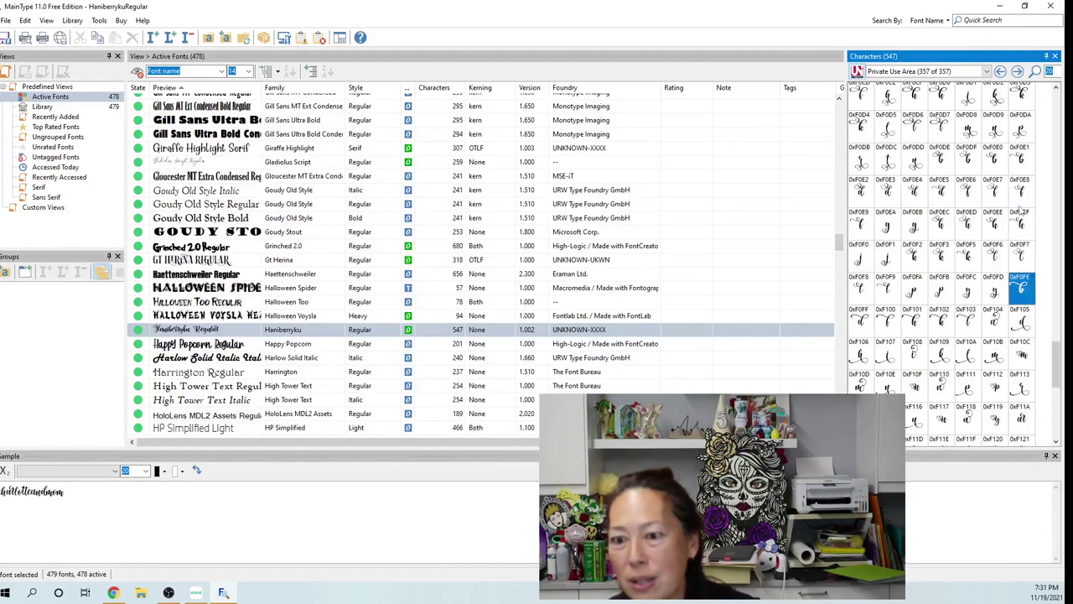
click(966, 171)
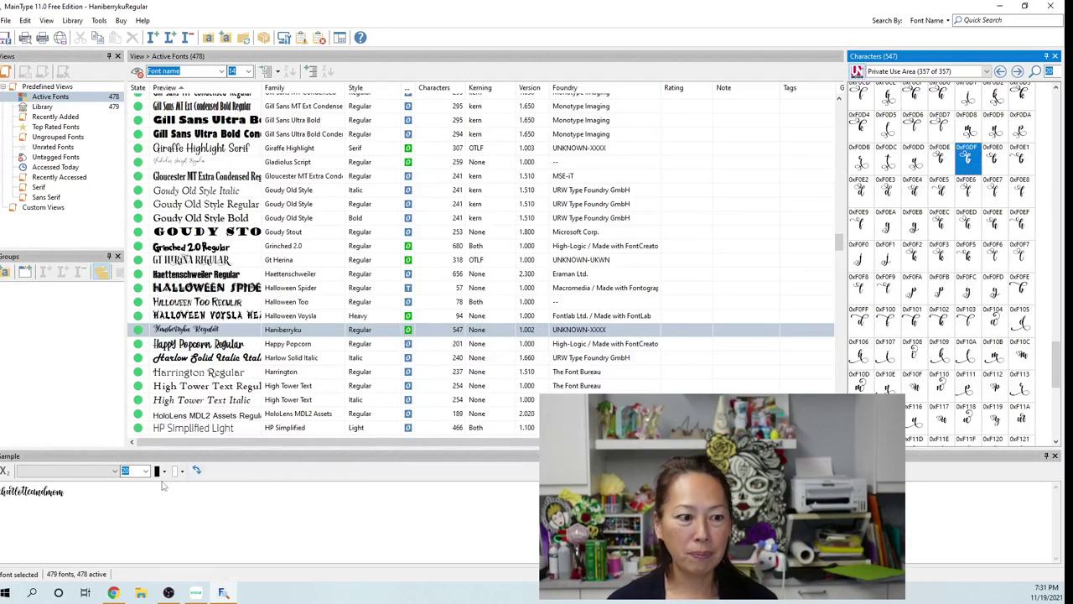
Put the swash b glyph into a new text box and move it below the word.
click(195, 592)
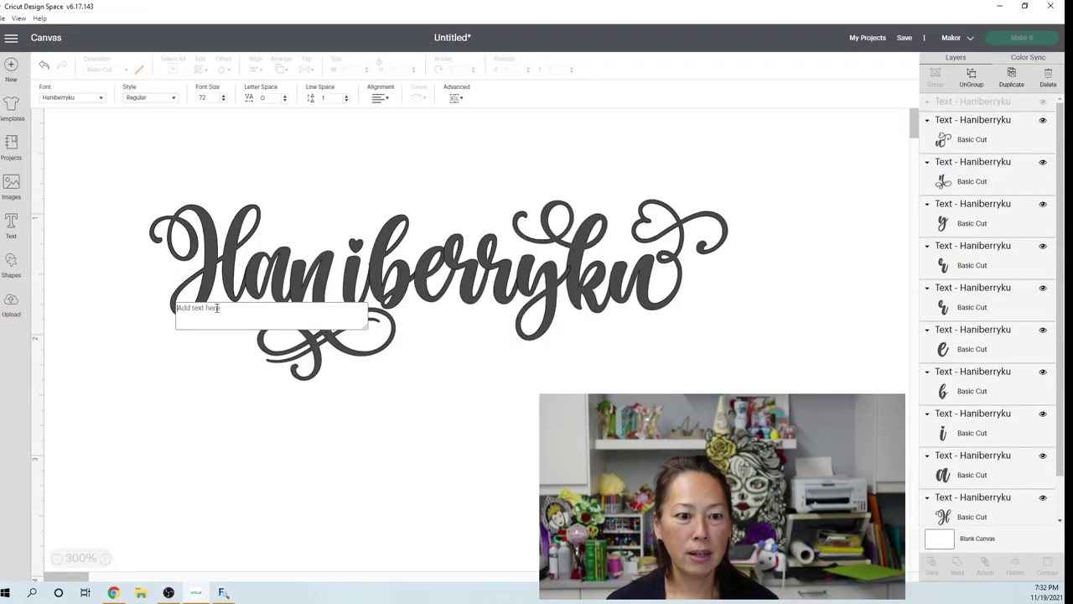
click(216, 309)
text(b)
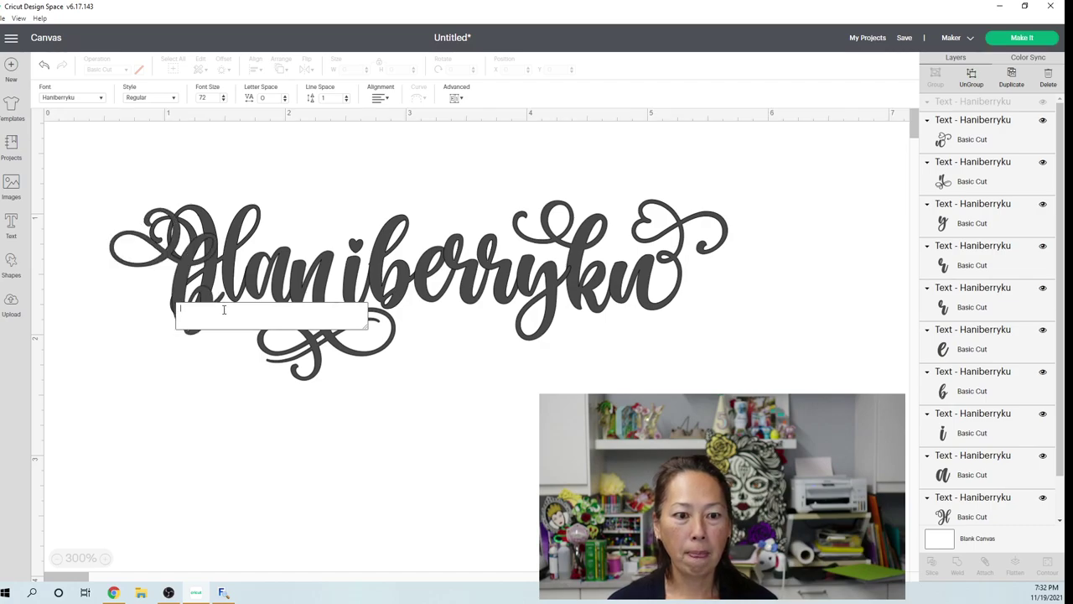
drag(293, 355, 537, 488)
Delete the plain b and drag the swash b into its gap in Haniberryku.
click(410, 233)
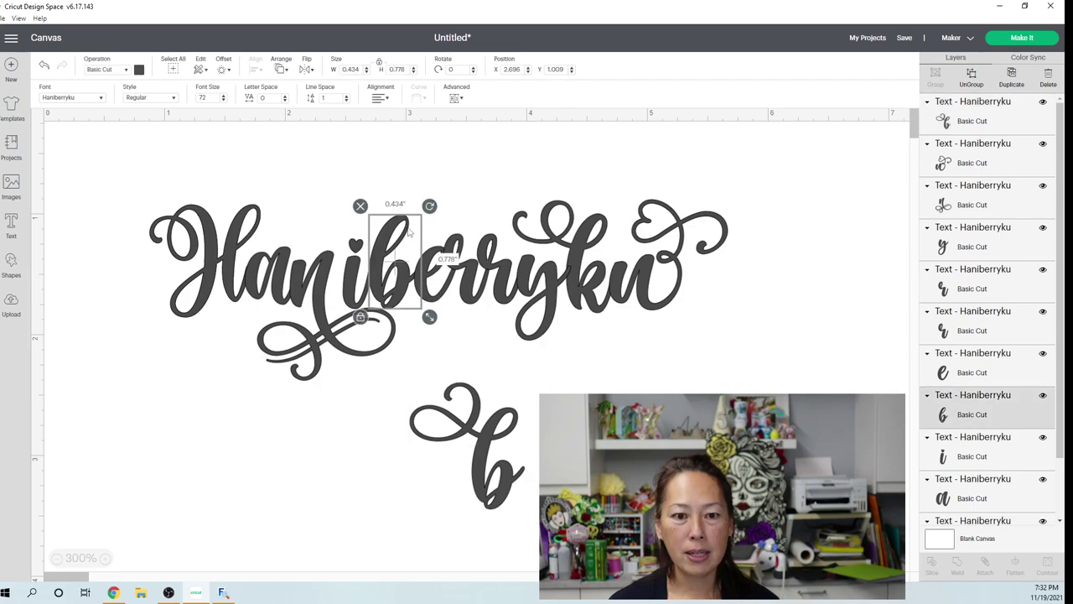
key(Delete)
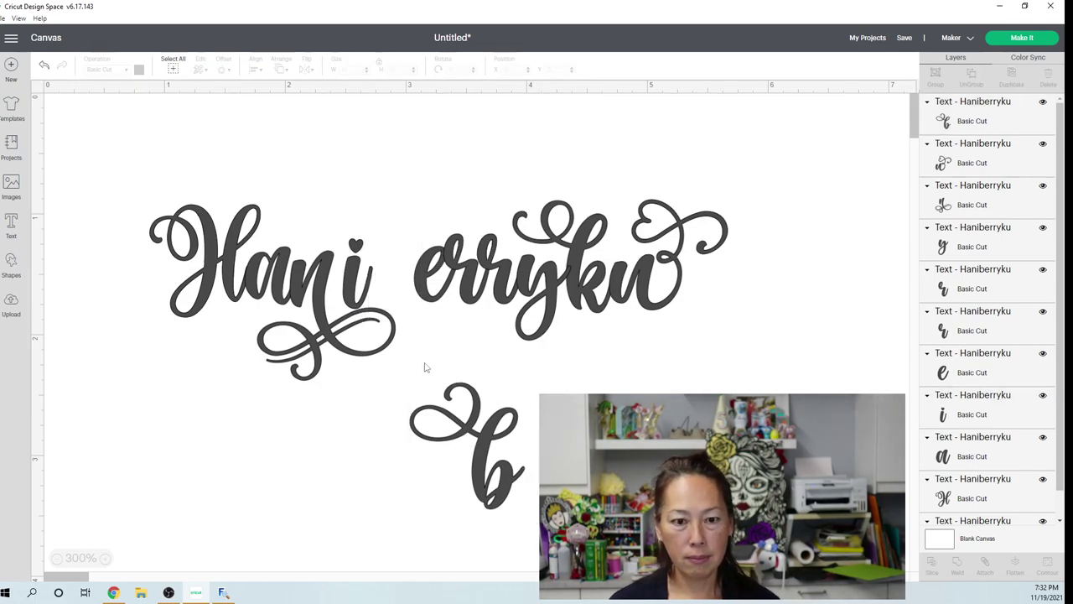
drag(495, 492, 394, 289)
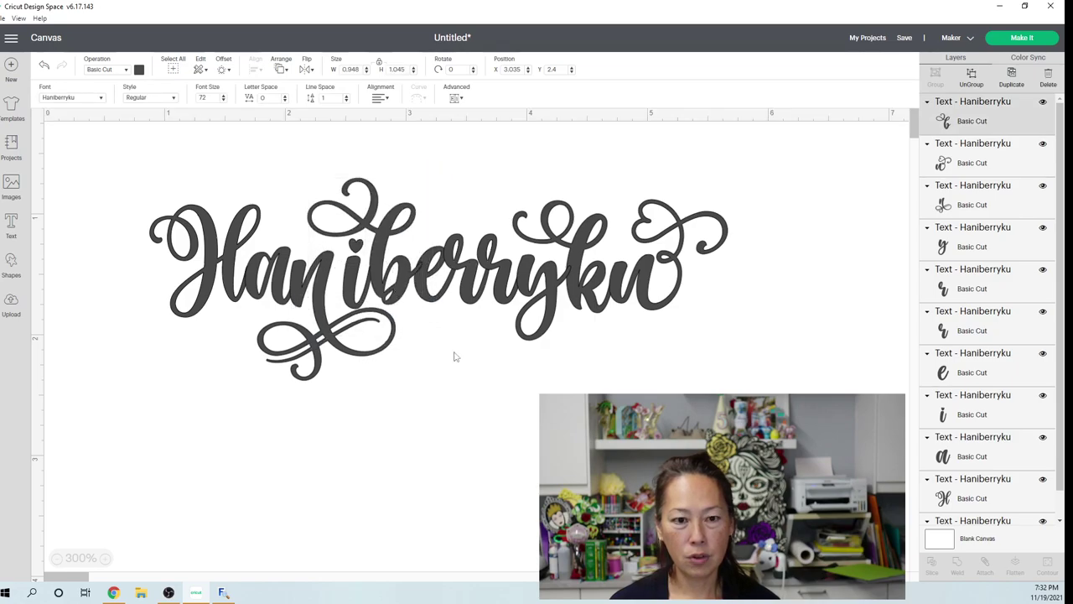
click(472, 415)
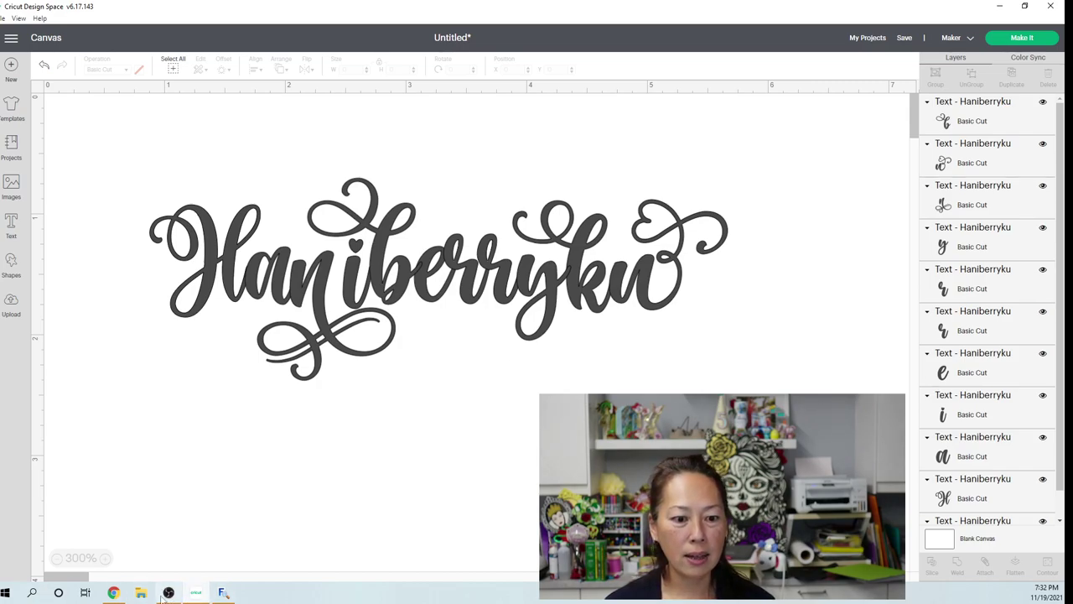
click(113, 593)
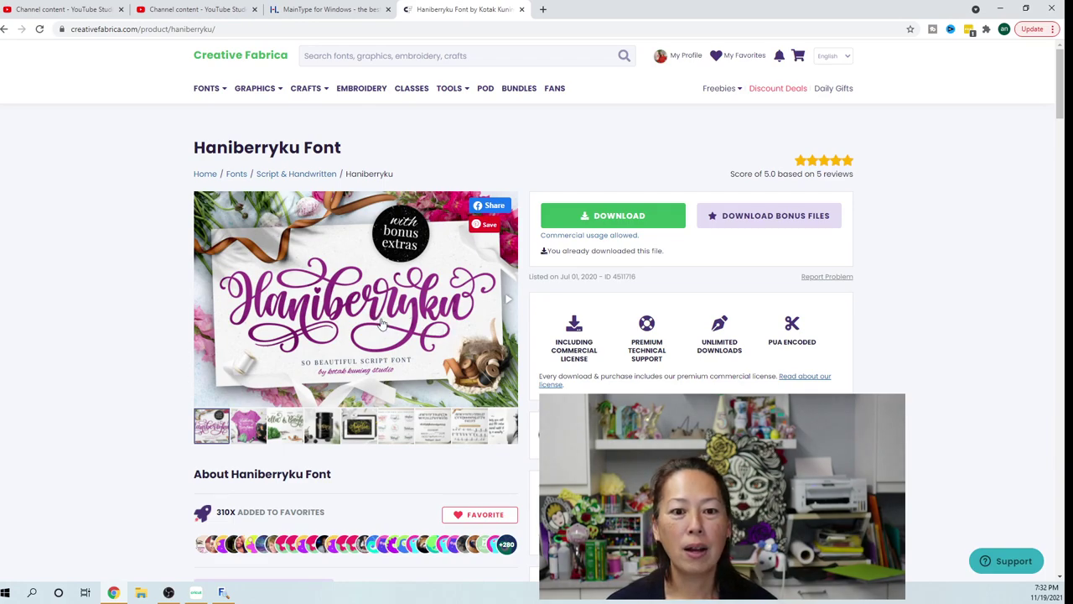
click(223, 593)
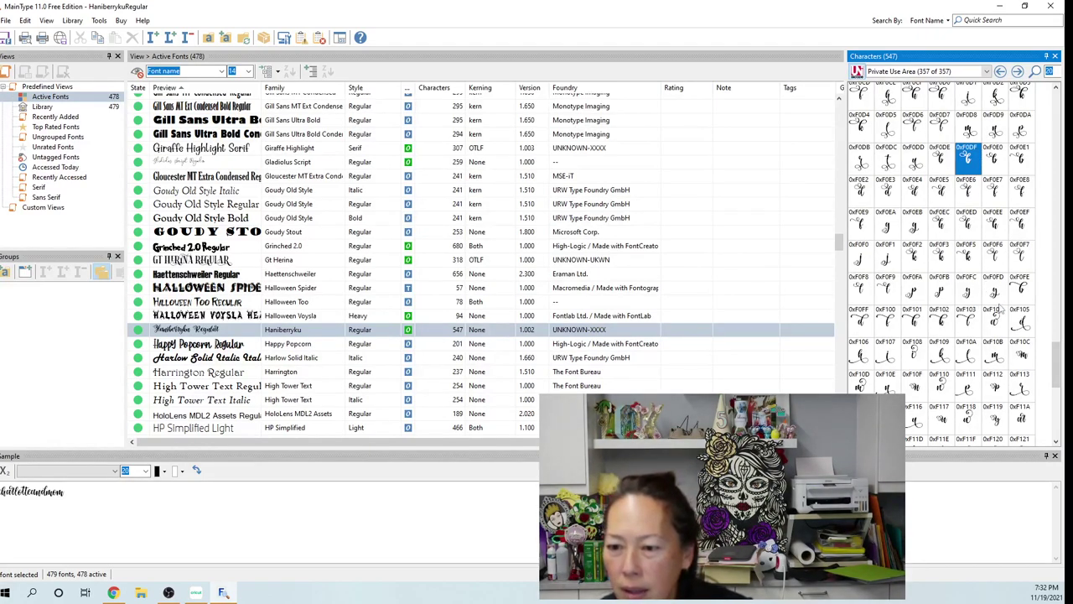
Scroll down MainType's character grid and select swash y glyph 0xF162 to copy it.
scroll(1001, 310, down, 5)
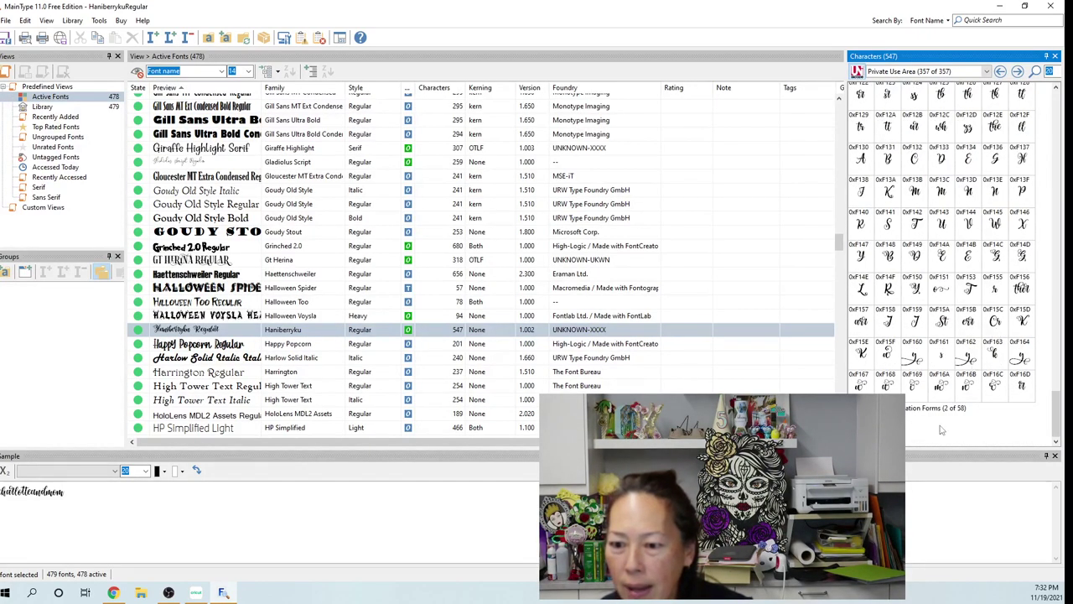
click(967, 359)
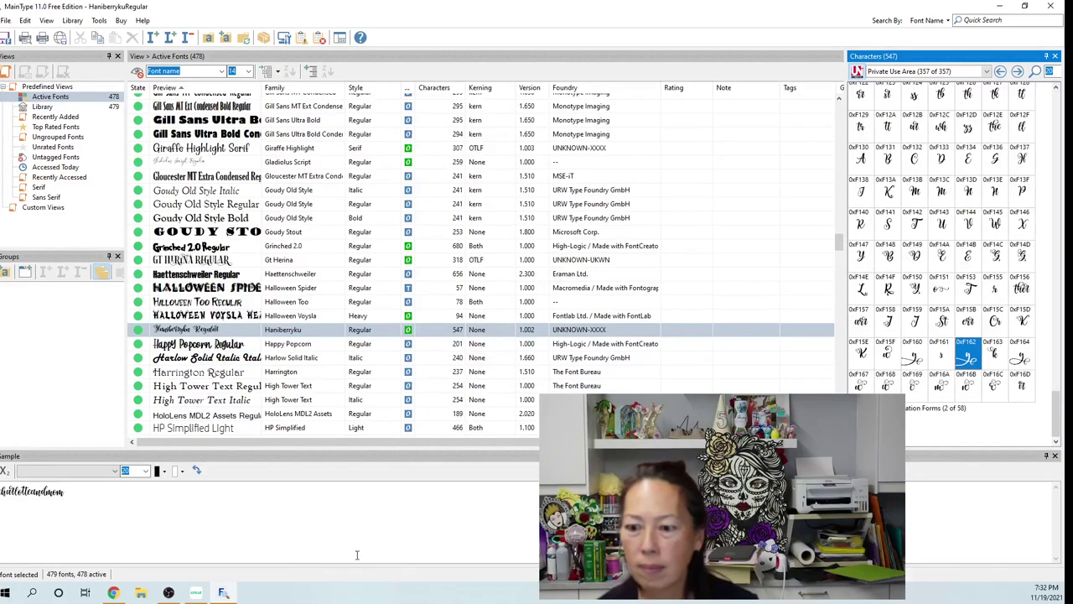
click(114, 593)
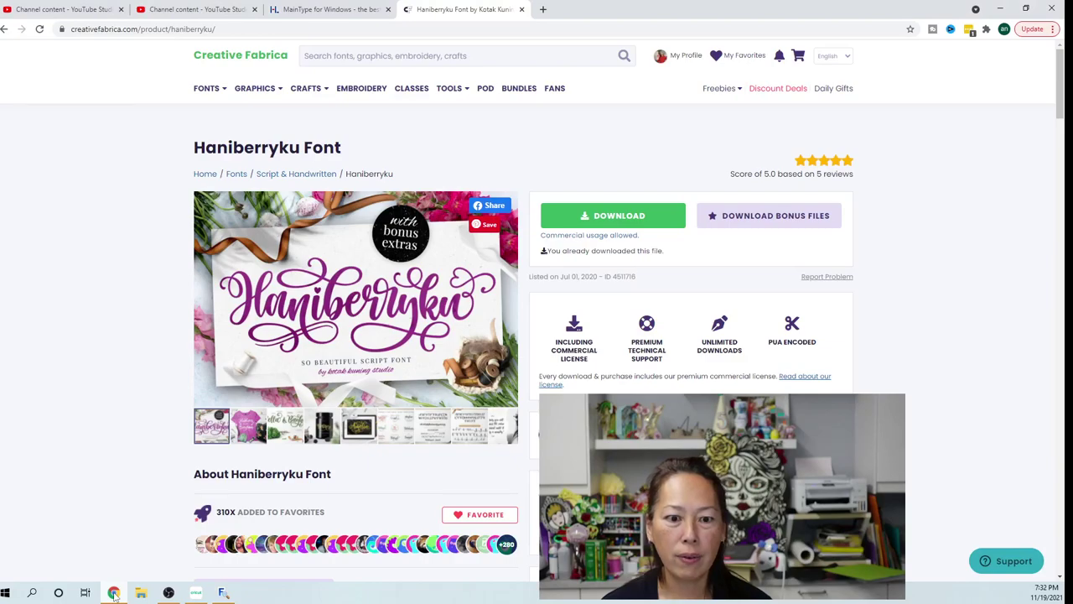
click(222, 592)
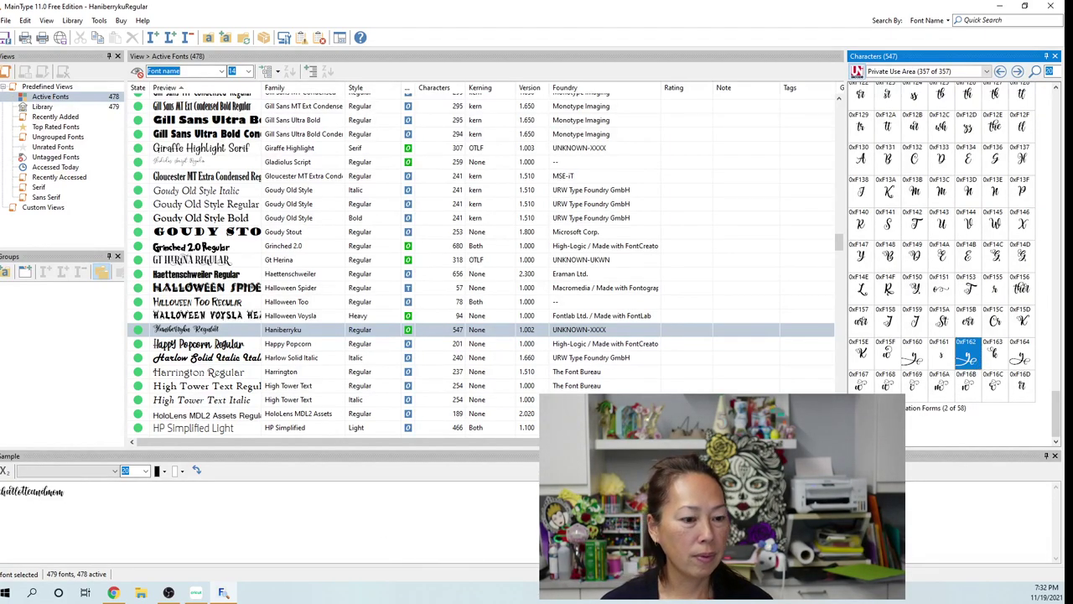
Paste swash glyph 0xF162 into a new text box and place it beneath the word.
click(196, 593)
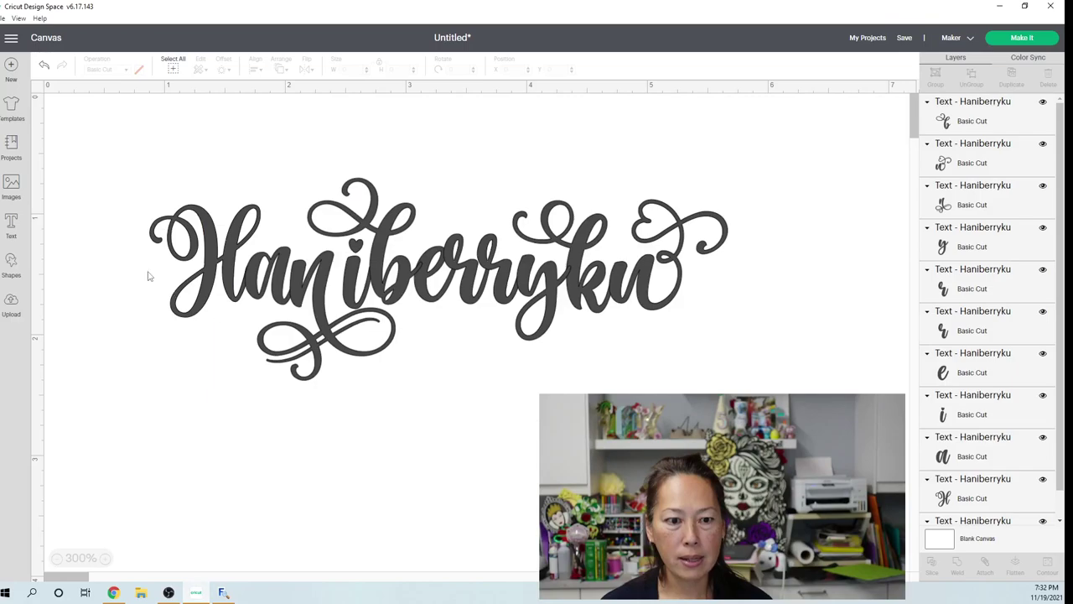
click(21, 227)
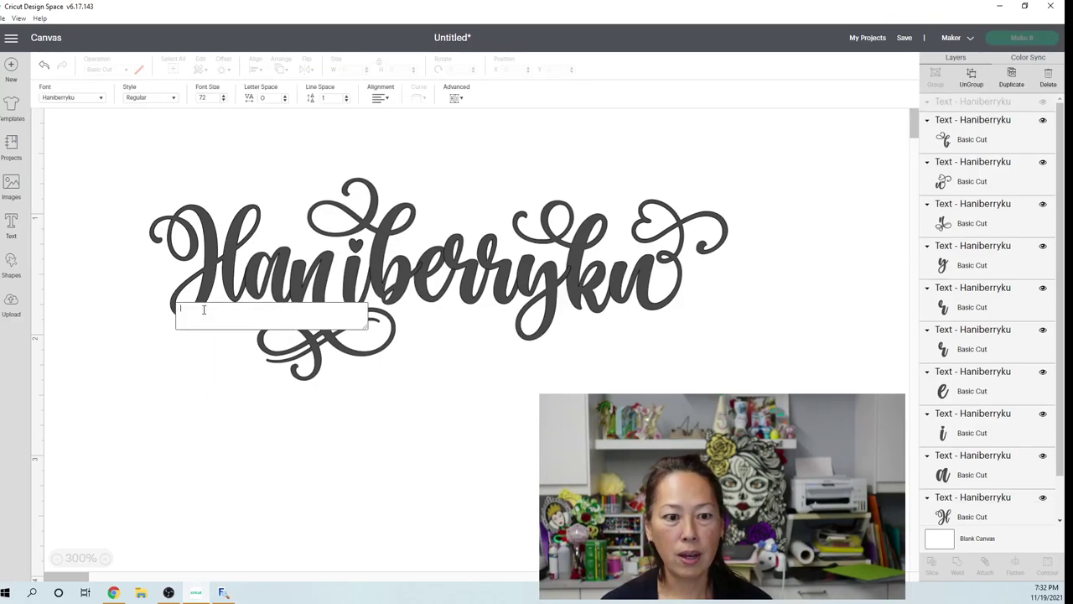
key(ctrl+v)
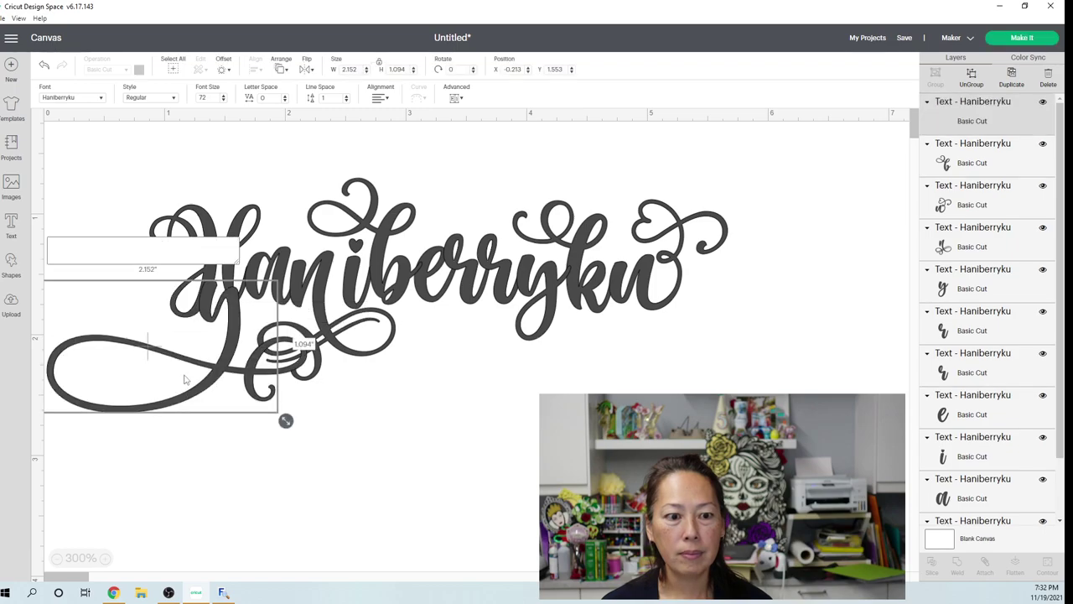
drag(188, 394, 503, 507)
drag(487, 457, 503, 460)
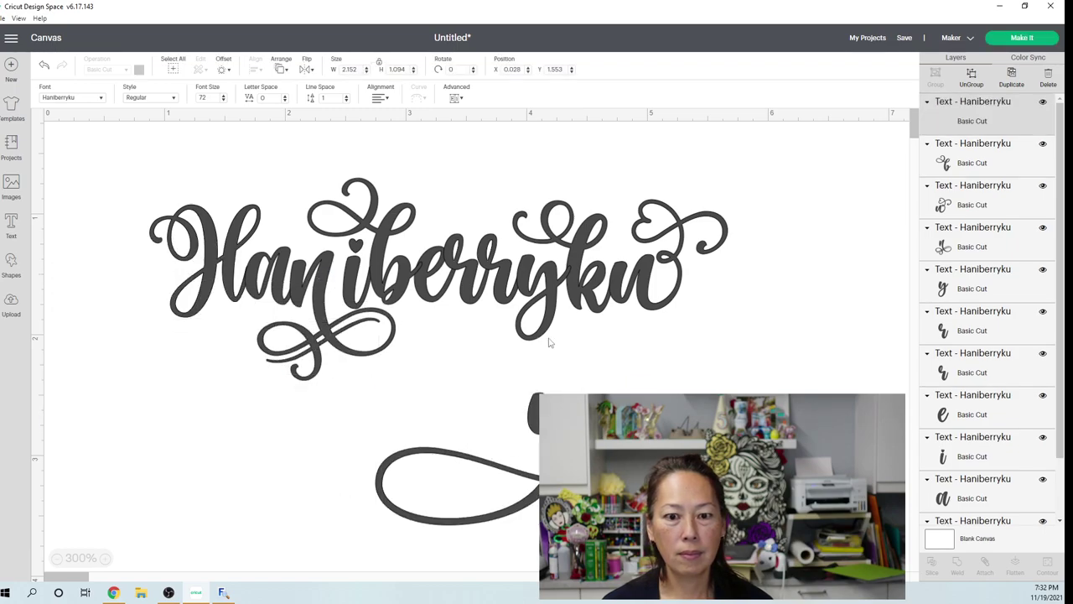
Delete the plain y and move the swash y into its gap in Haniberryku.
click(547, 312)
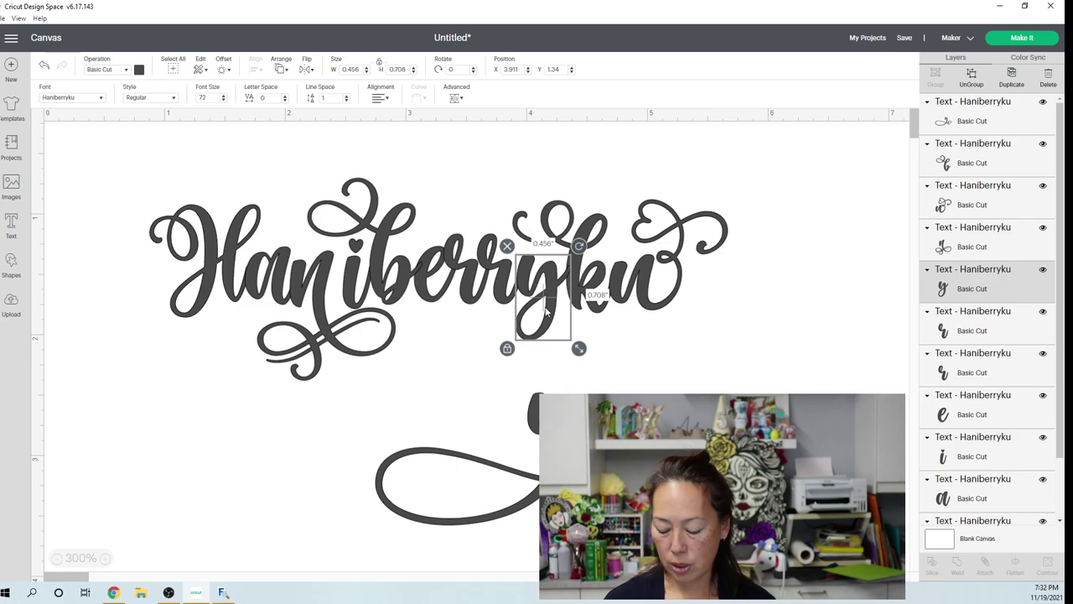
key(Delete)
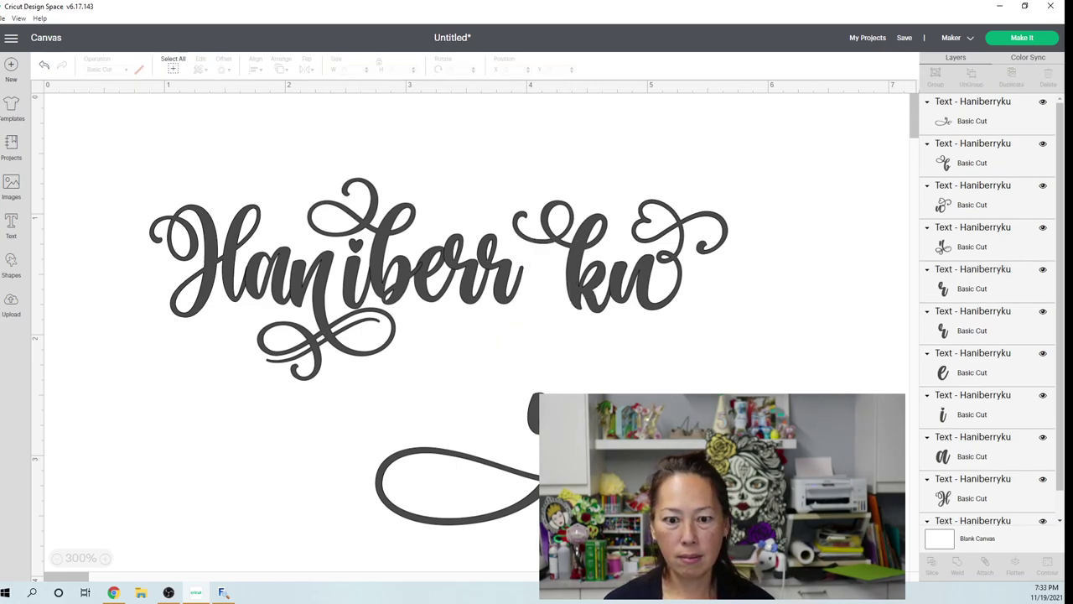
click(553, 469)
drag(553, 469, 543, 335)
Select the alternate swash y glyph 0xF164 in MainType.
click(114, 592)
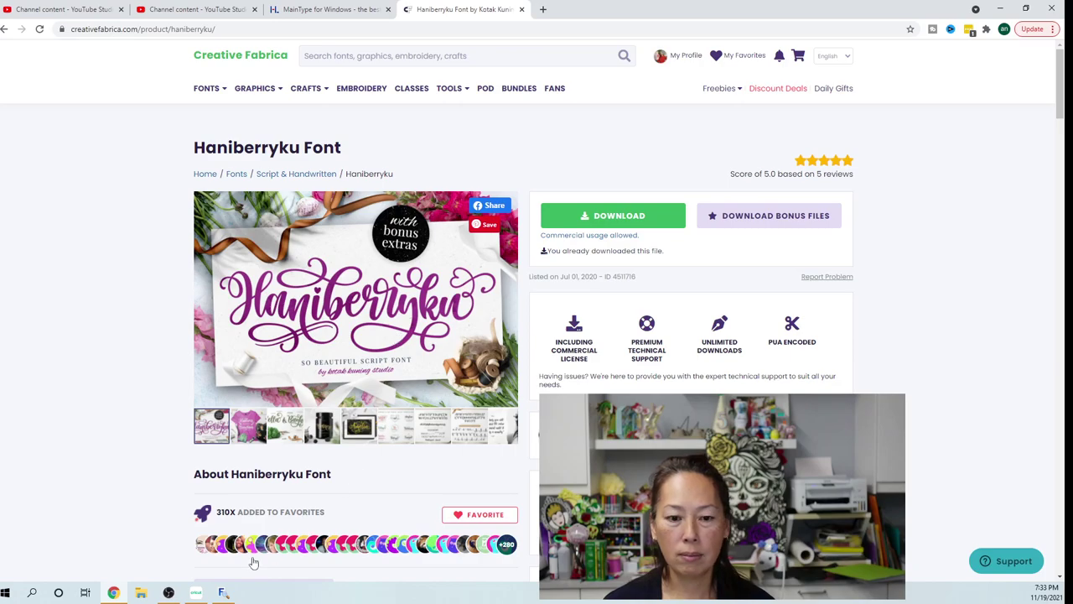
click(223, 593)
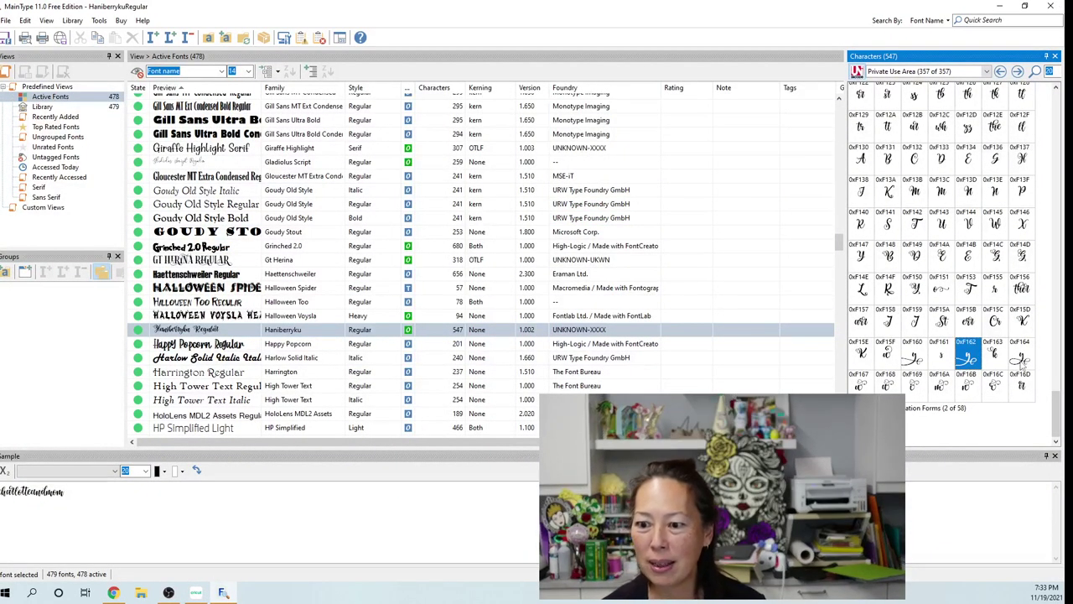
click(1022, 359)
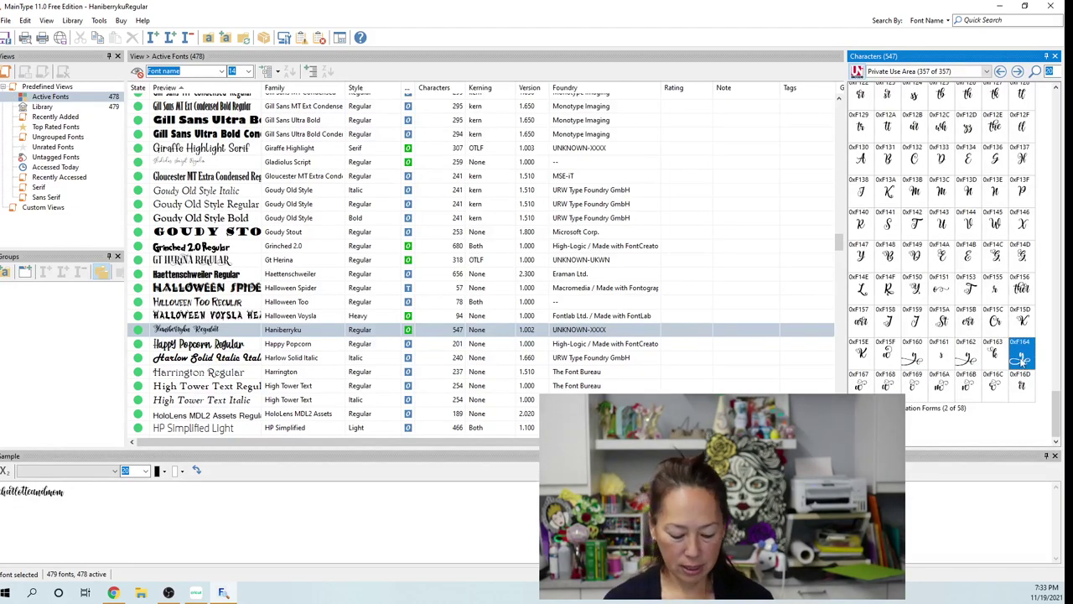
Paste swash y glyph 0xF164 into a new text box and move it under berryku.
click(195, 593)
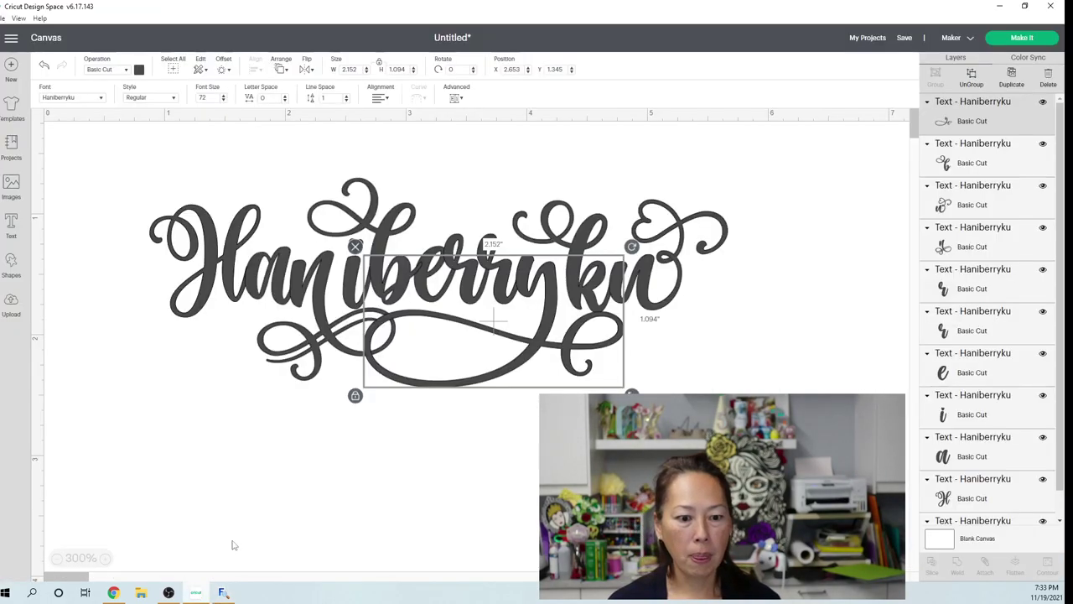
click(11, 225)
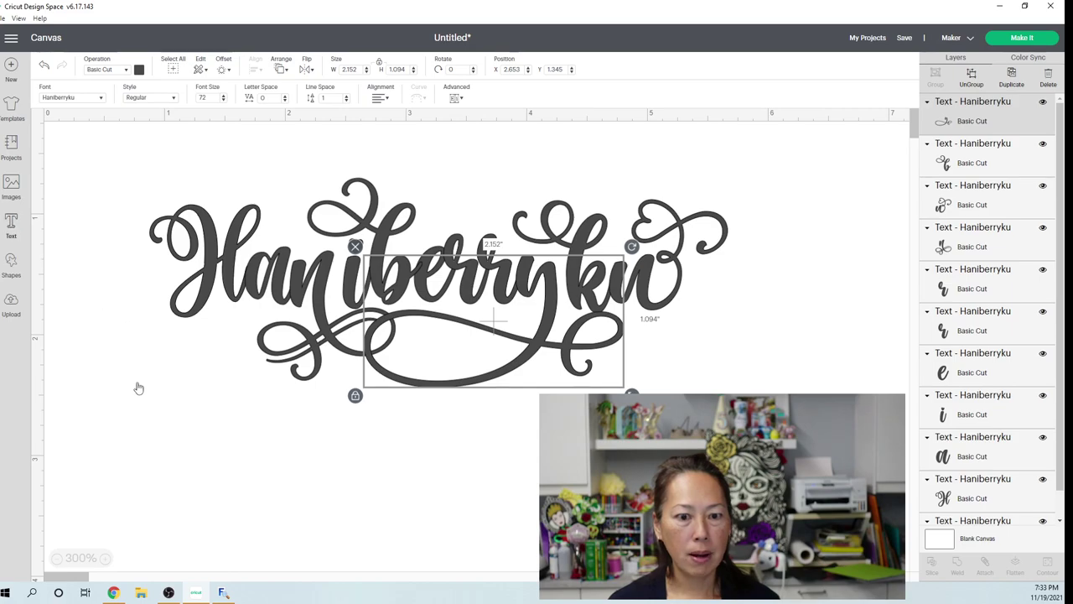
click(203, 318)
key(ctrl+v)
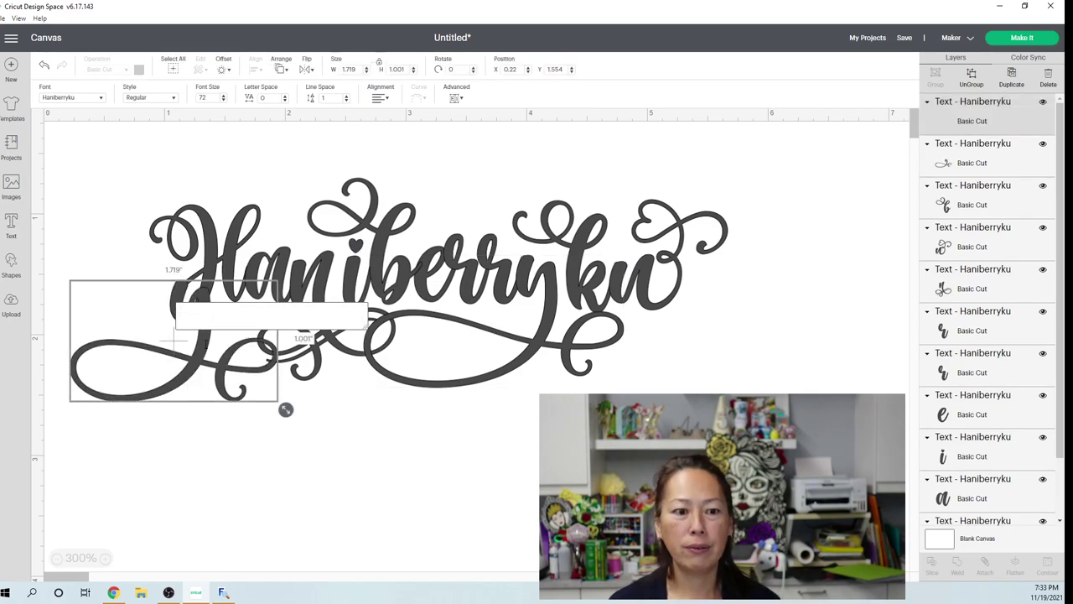
drag(188, 366, 534, 524)
Delete the earlier long swash y and move the new swash y up into berryku.
click(536, 346)
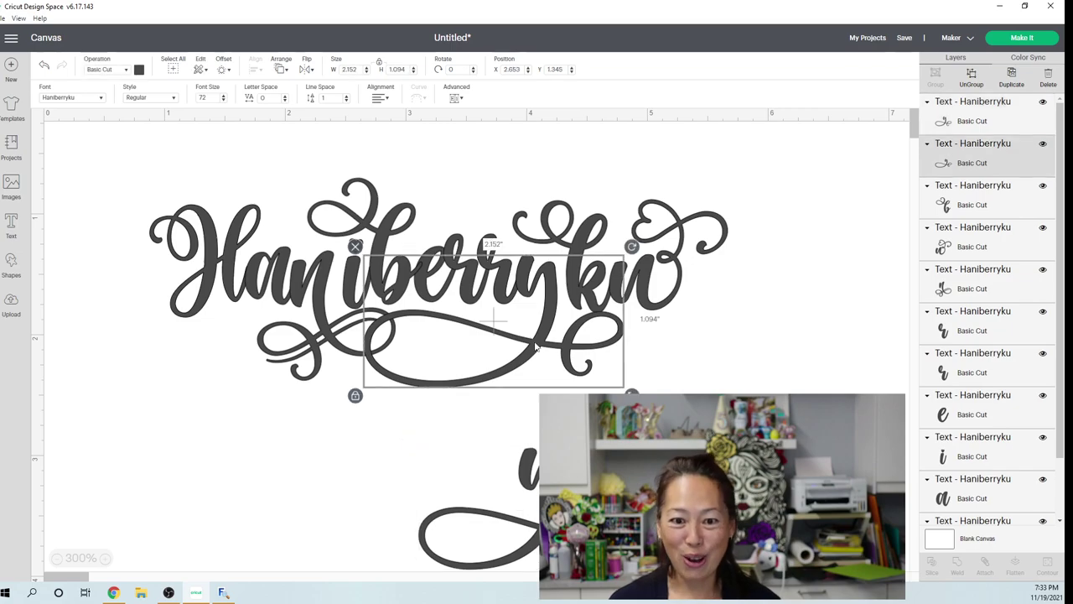
key(Delete)
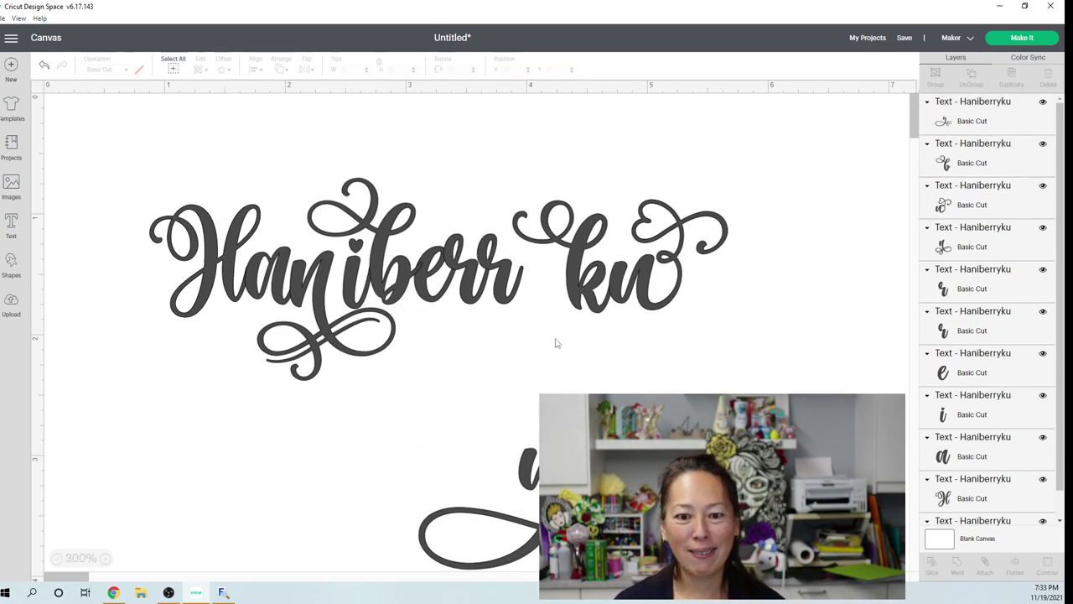
drag(555, 515, 555, 324)
click(553, 391)
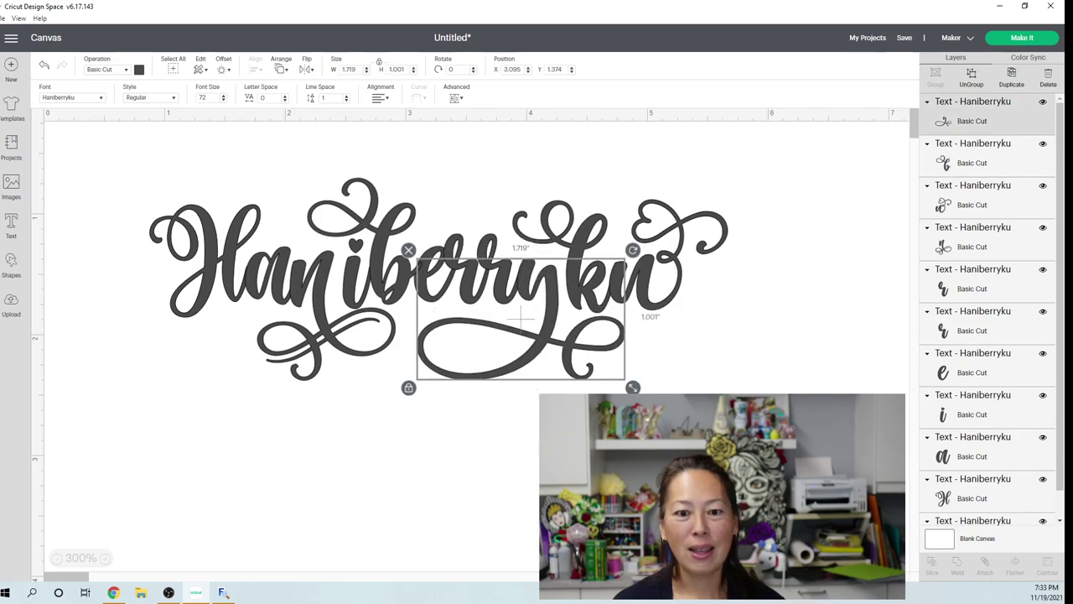
click(537, 442)
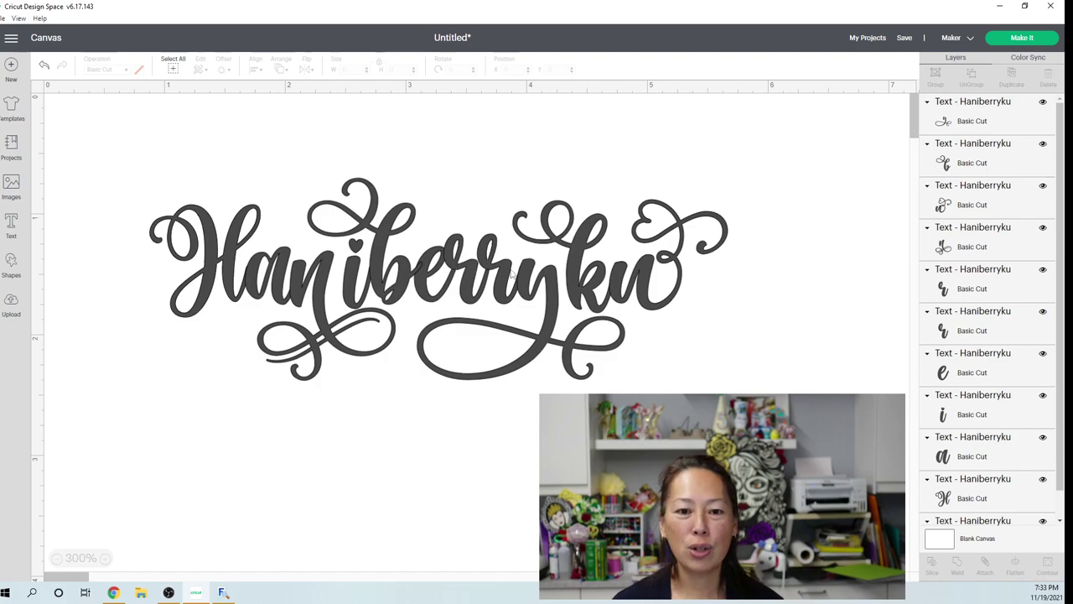
click(114, 593)
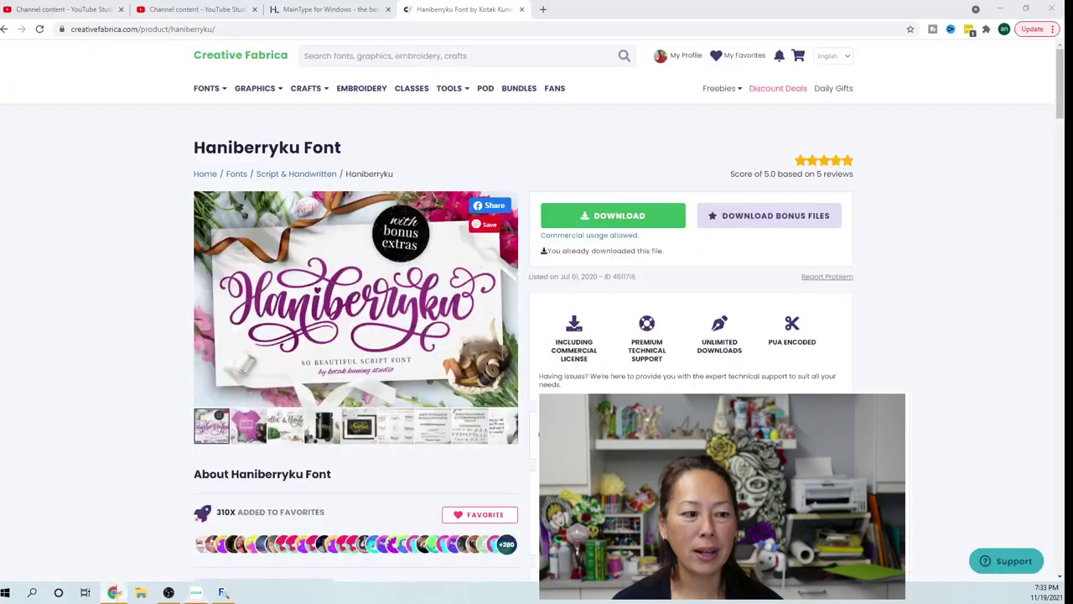
Bring MainType back in front of the Haniberryku font page.
click(224, 592)
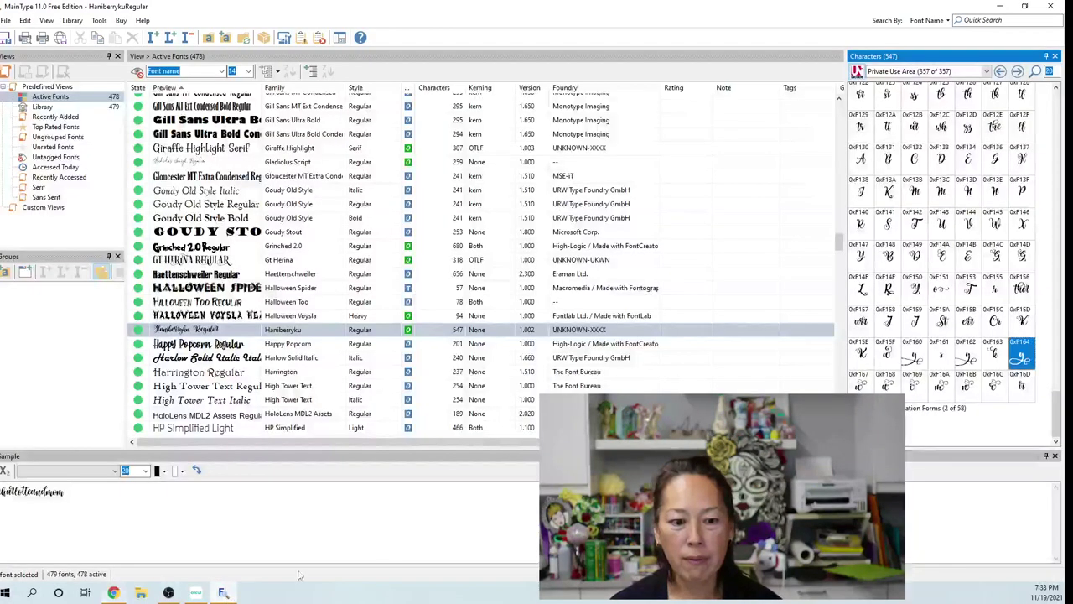
Select and preview the err ligature glyph 0xF15B, then return to the Cricut canvas.
click(966, 327)
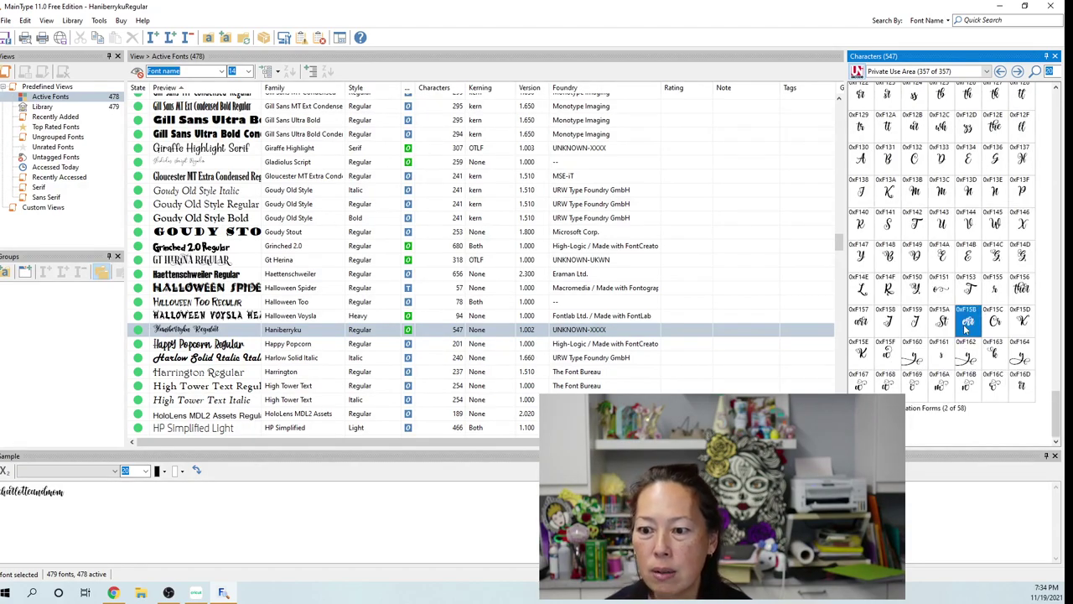
click(966, 328)
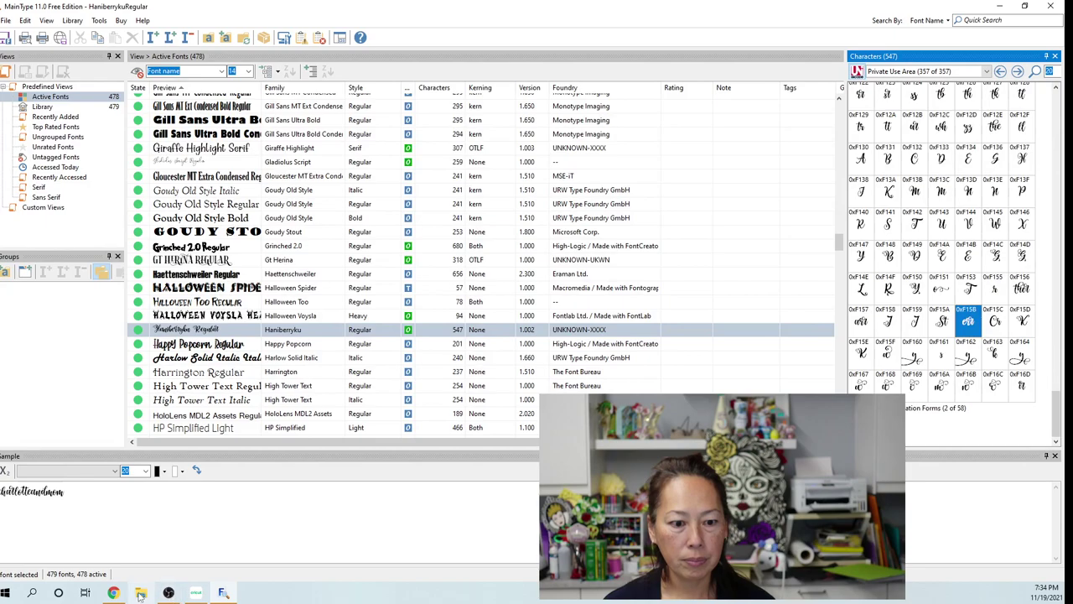
click(195, 593)
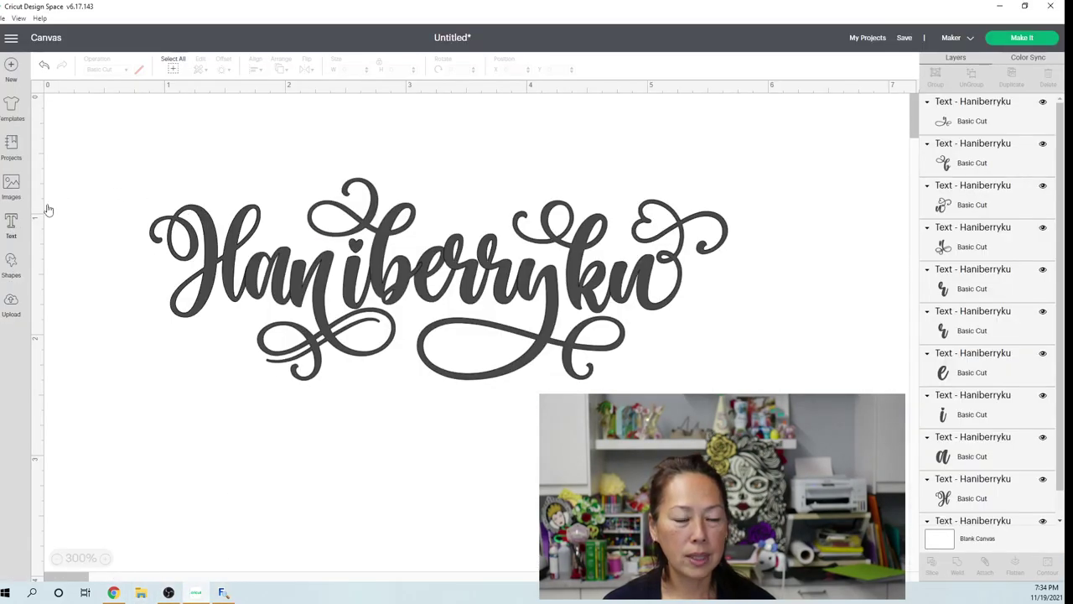
Create a new text box with the err ligature and move it off the word.
click(119, 327)
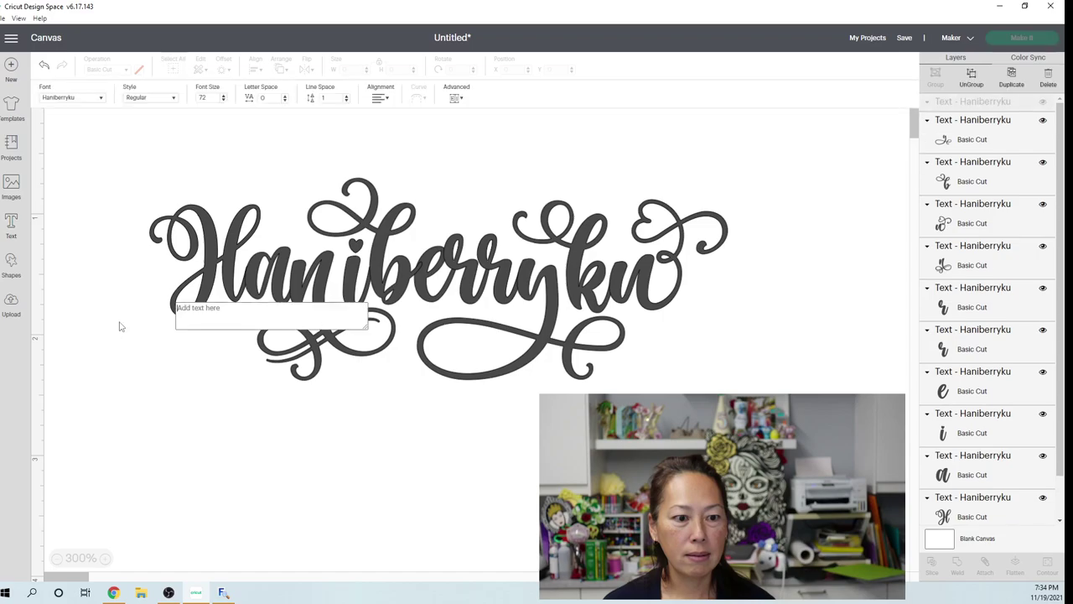
click(211, 313)
text(em)
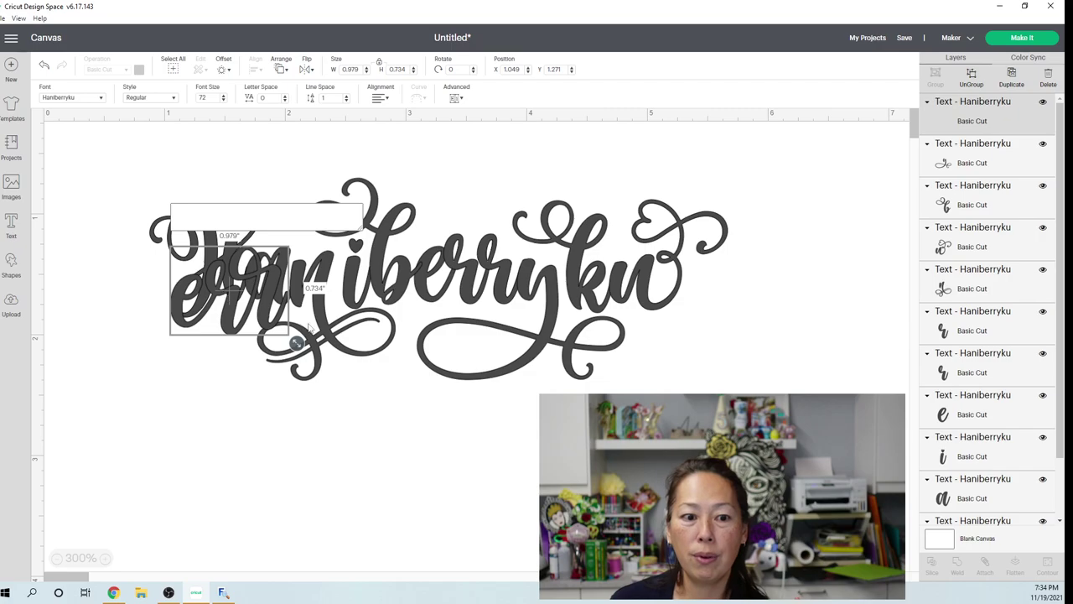
drag(220, 298, 531, 468)
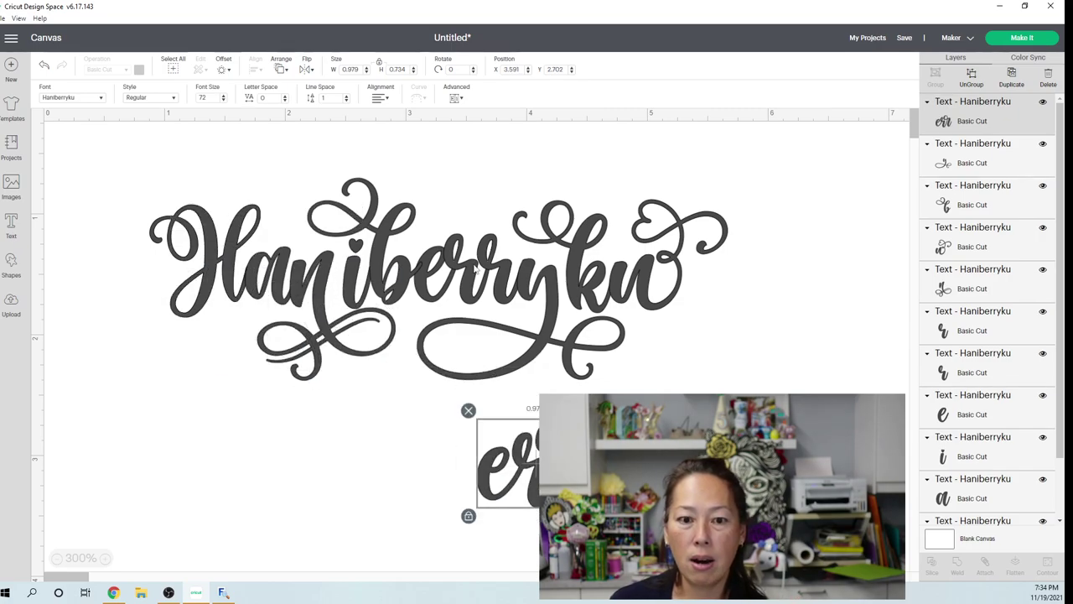
Delete the e and both r letters from Haniberryku.
click(433, 256)
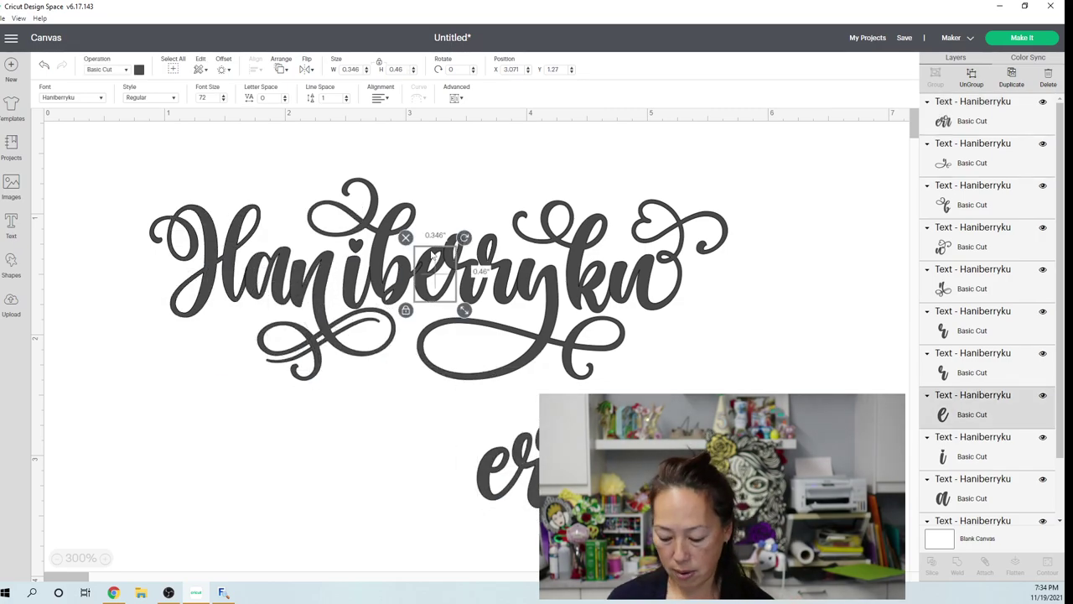
key(Delete)
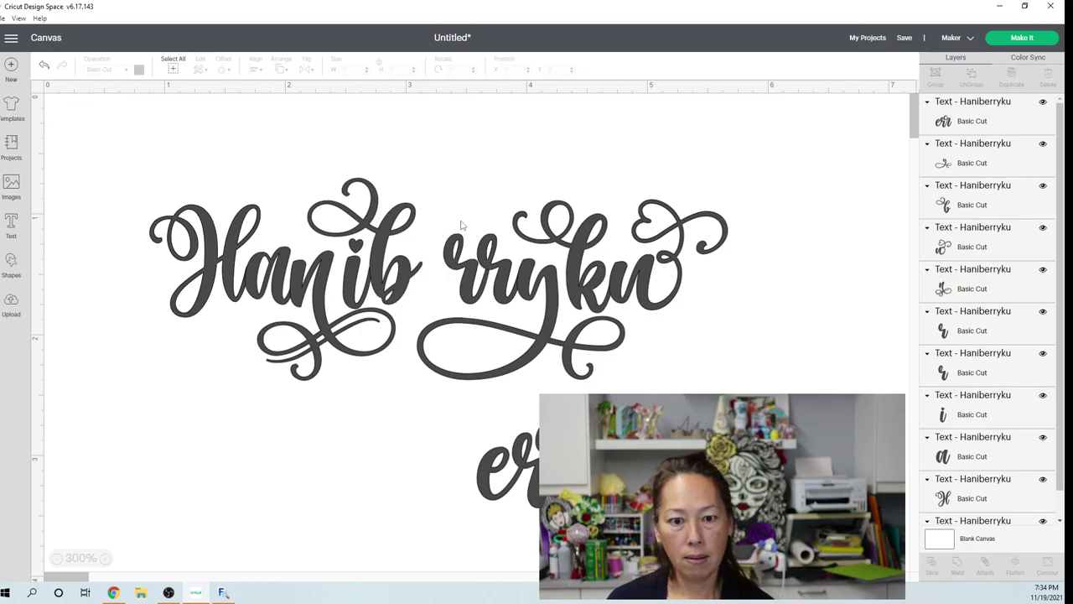
drag(462, 234, 491, 266)
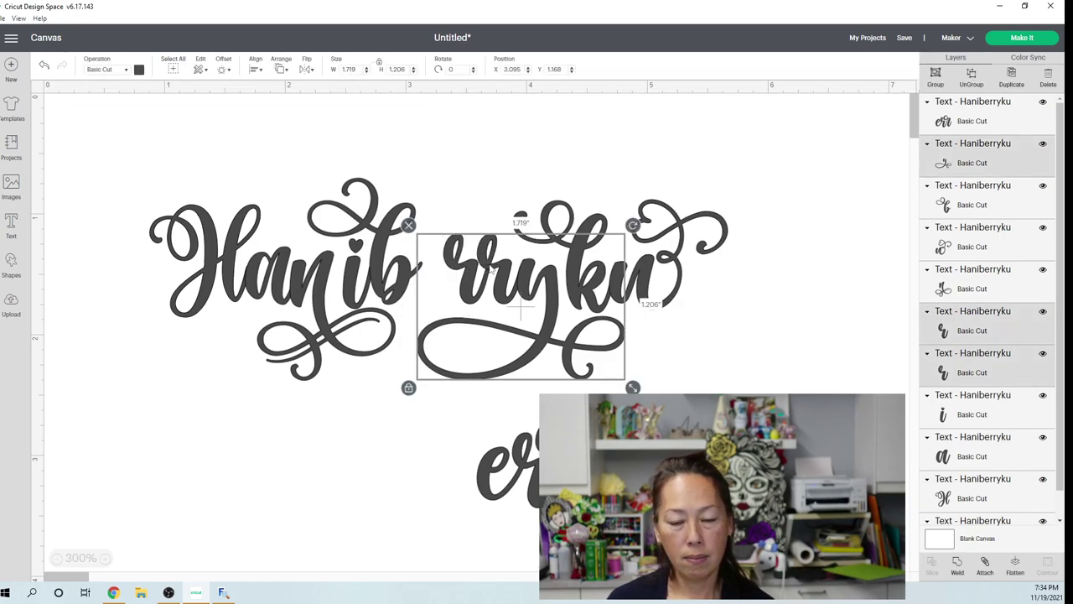
click(464, 204)
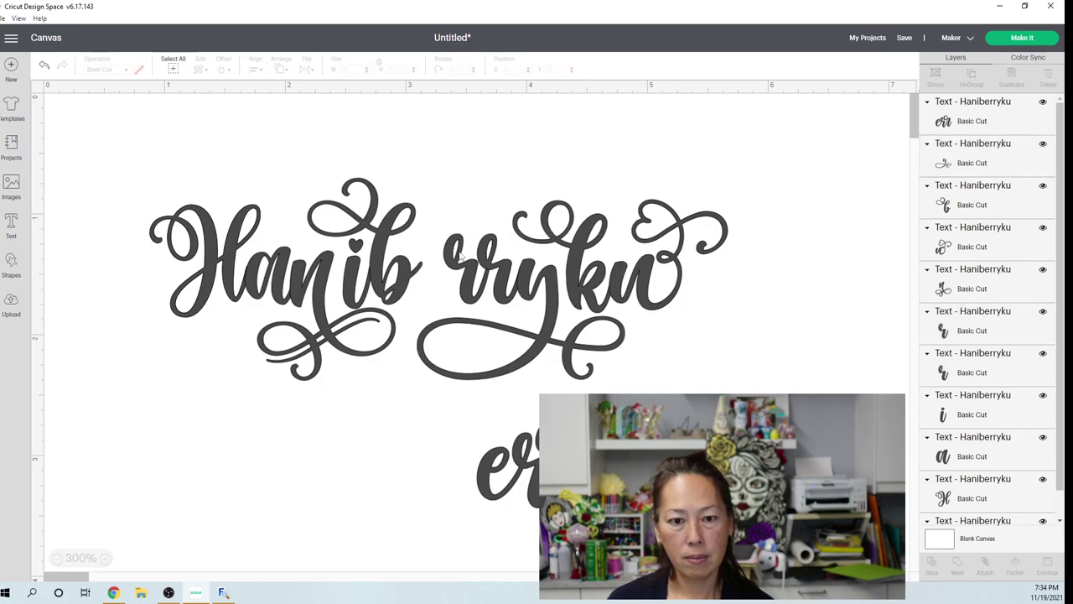
click(475, 254)
key(Delete)
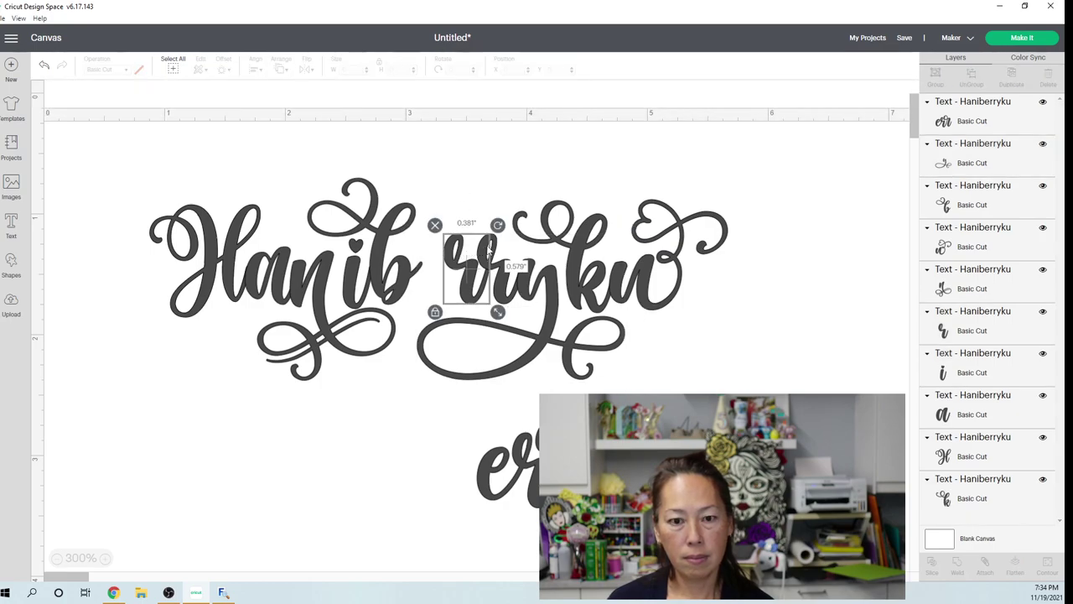
click(493, 253)
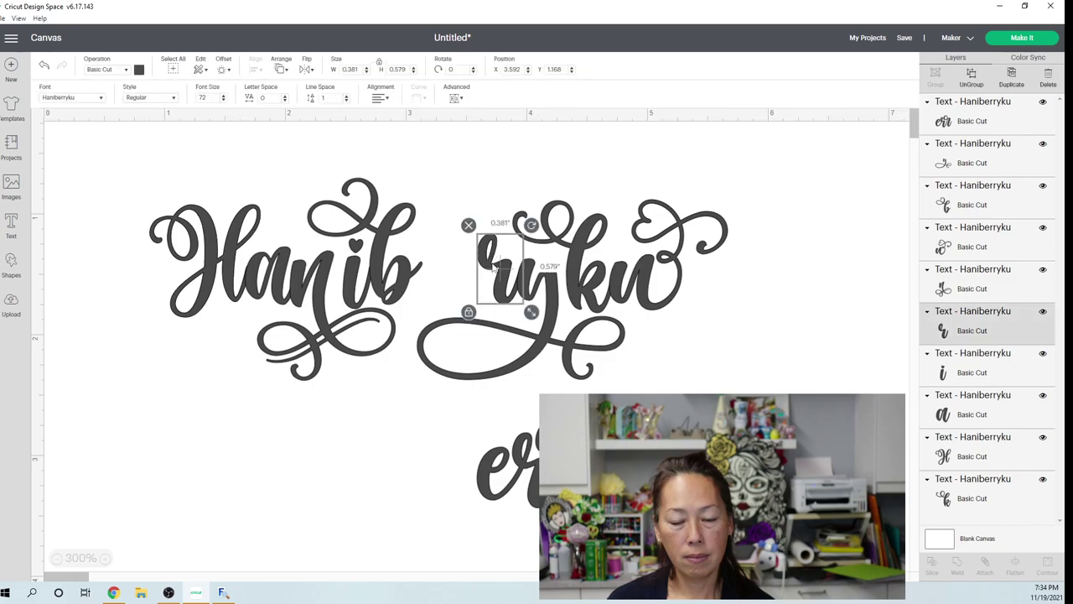
key(Delete)
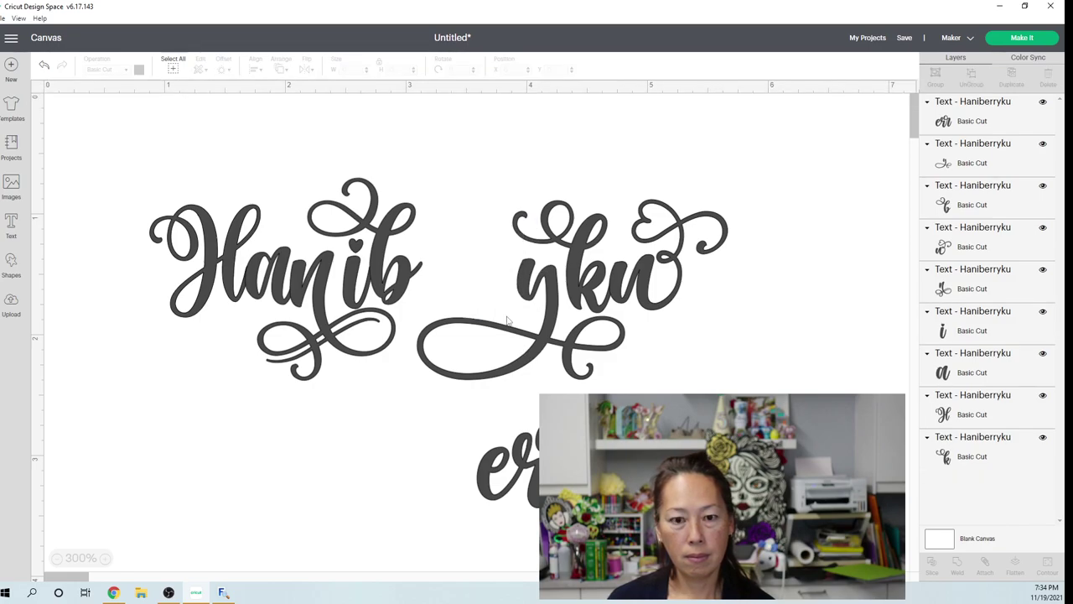
Move the err text into the gap after Hanib and shrink it to about 0.907 inches wide.
drag(508, 469, 518, 266)
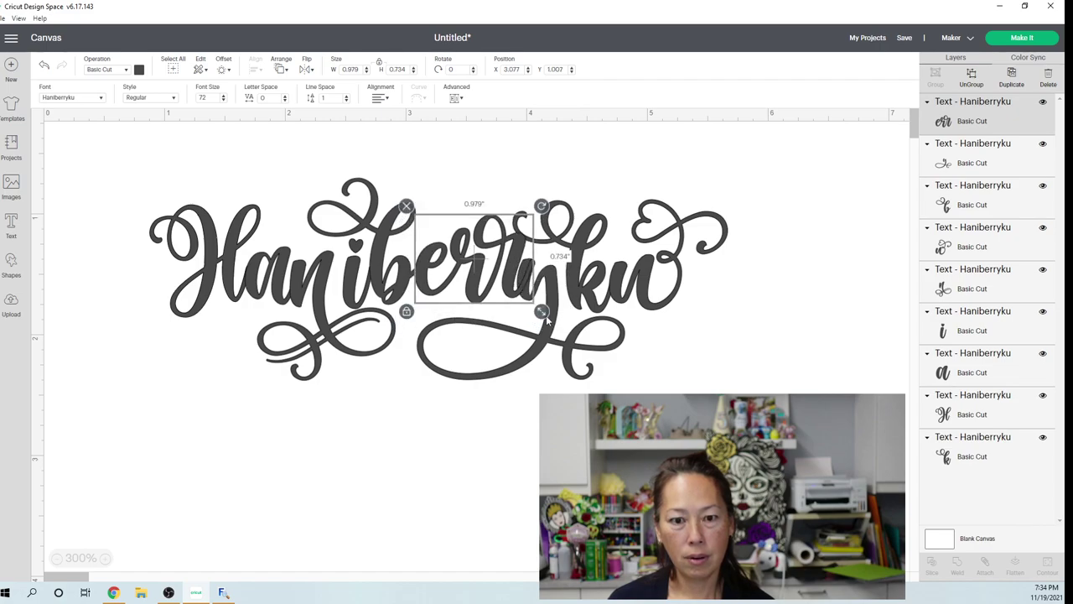
drag(541, 312, 498, 299)
key(Escape)
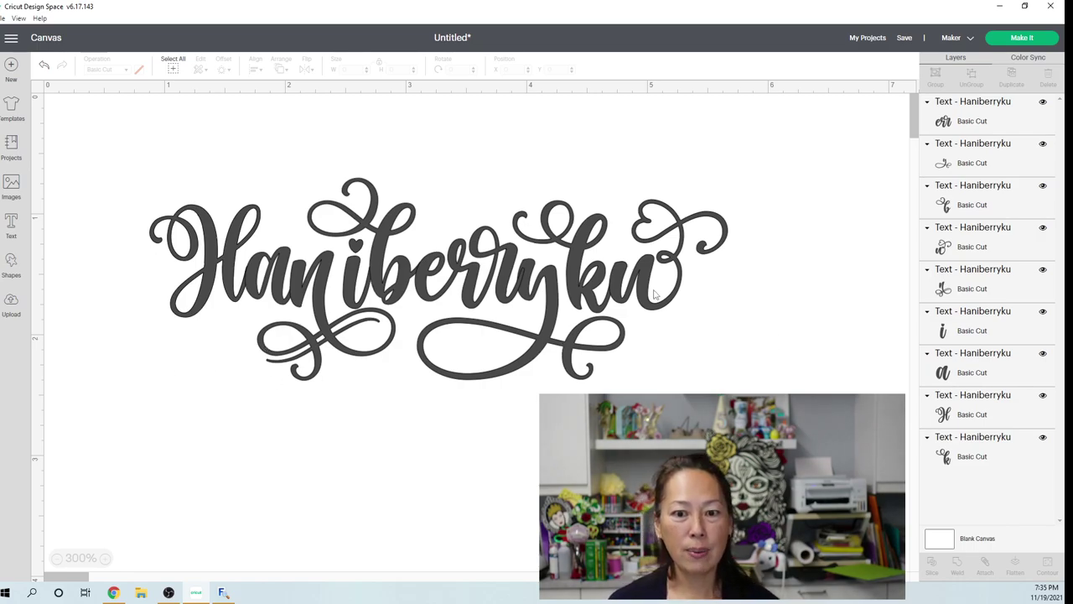
Pull the Creative Fabrica Haniberryku tab into its own window, maximize it, then restore it.
click(114, 592)
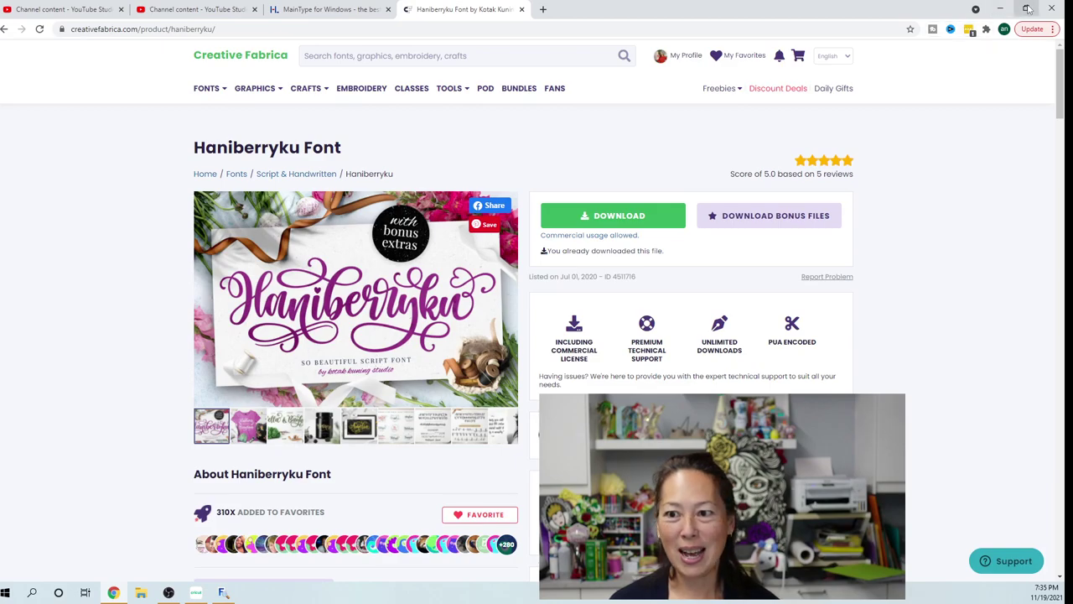
drag(465, 9, 2, 168)
key(super+Up)
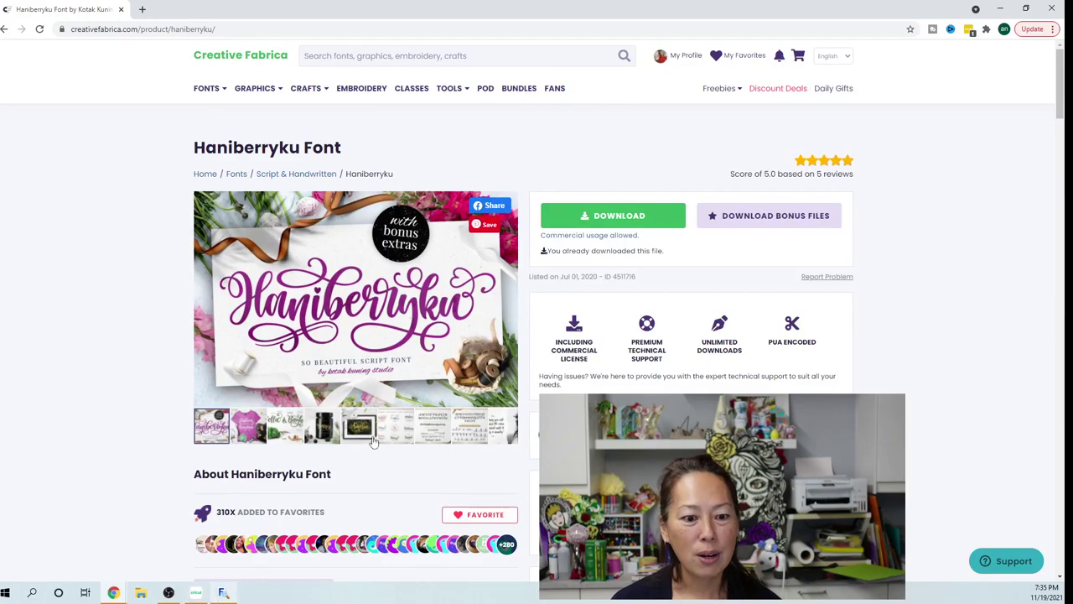
click(1026, 9)
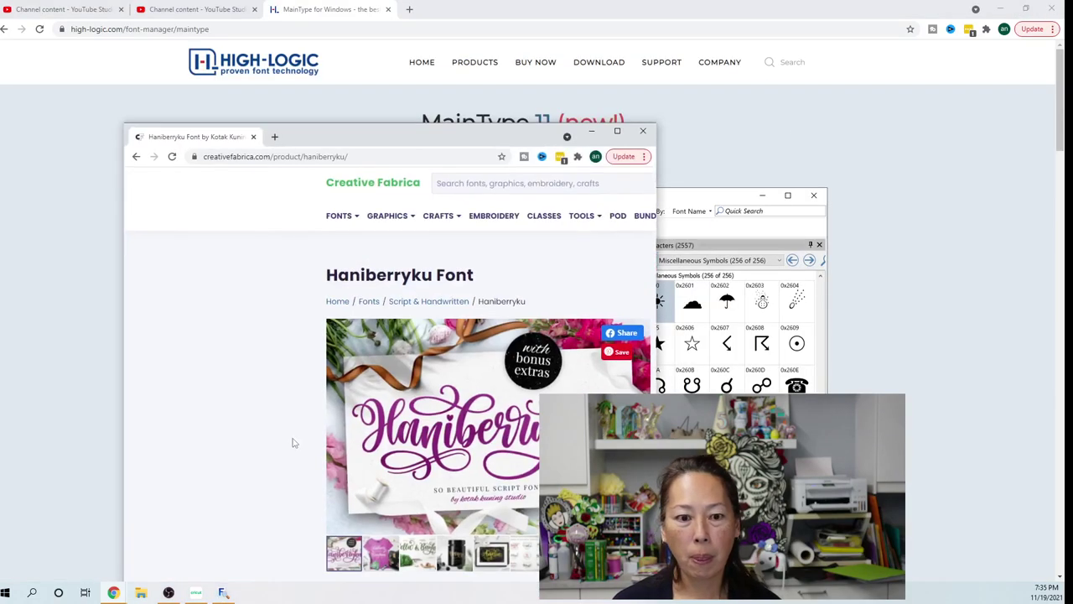
Un-maximize the Cricut window and arrange it against the Haniberryku font page window.
click(198, 593)
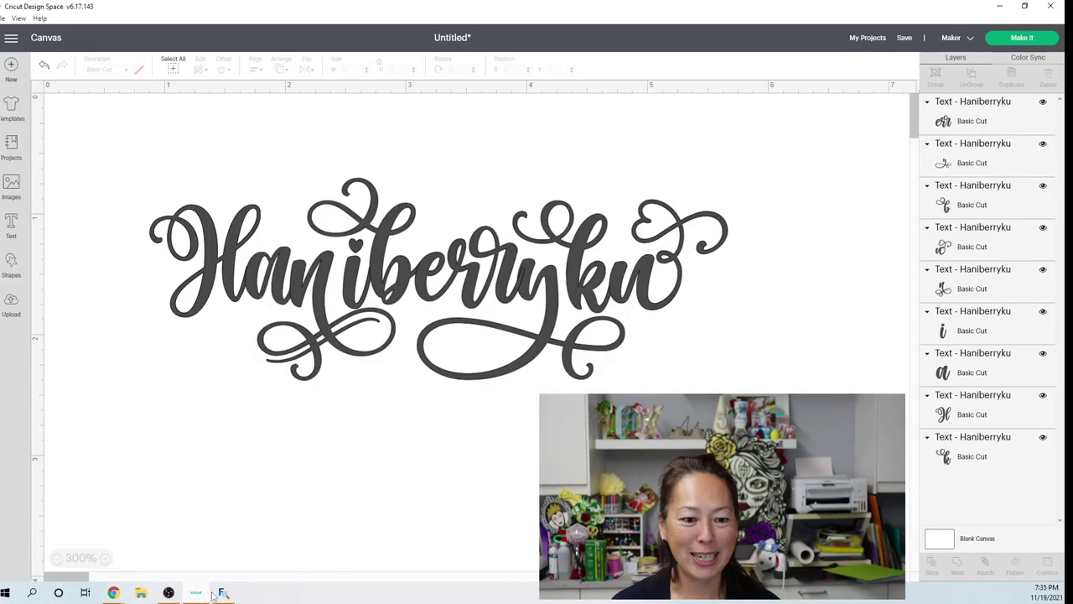
click(1026, 8)
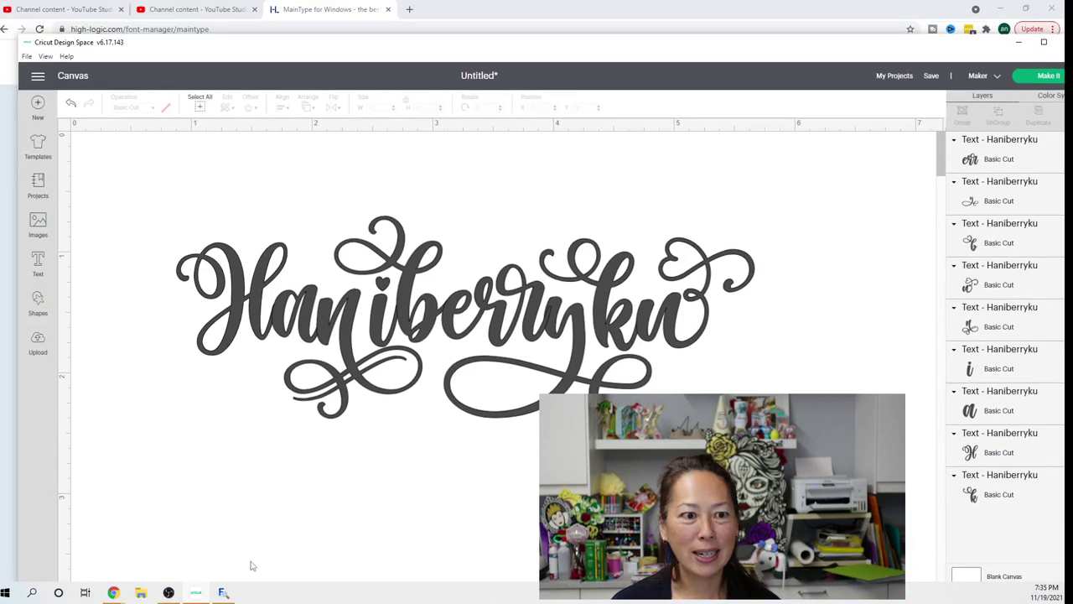
click(115, 593)
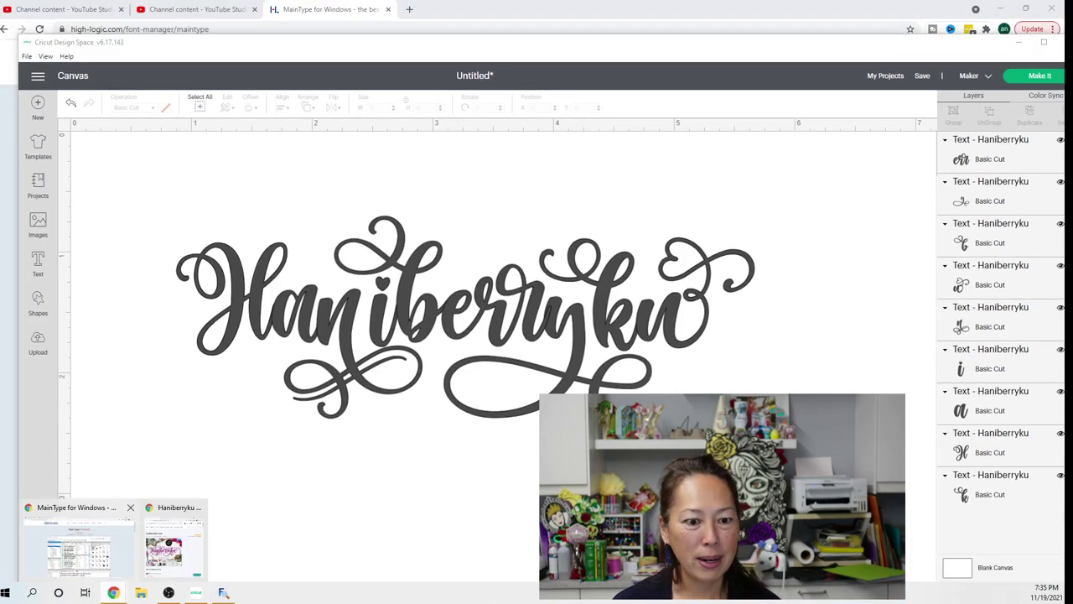
click(173, 544)
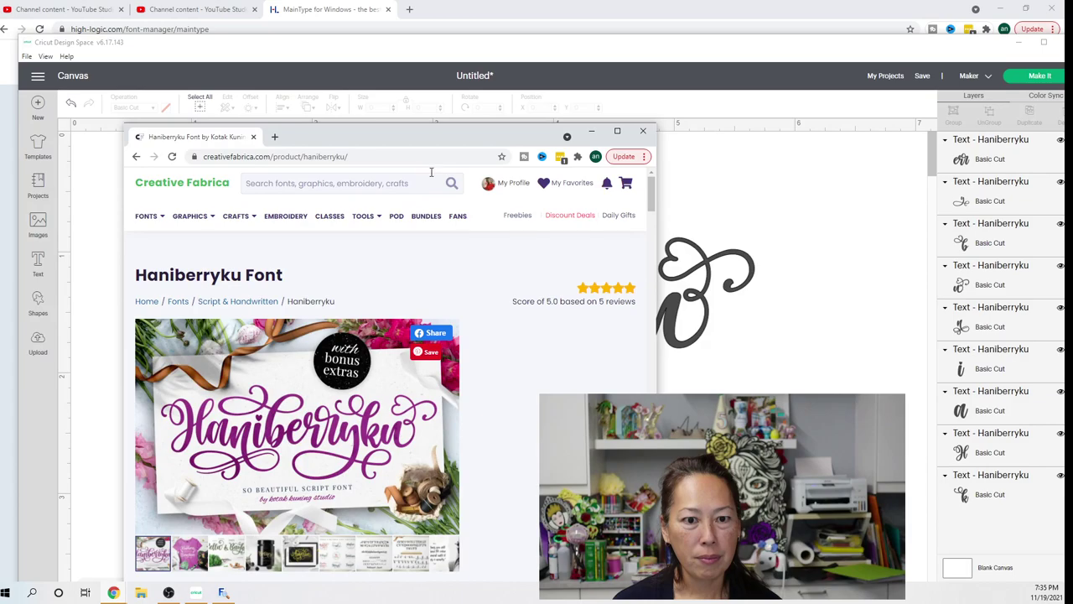
drag(446, 137, 457, 308)
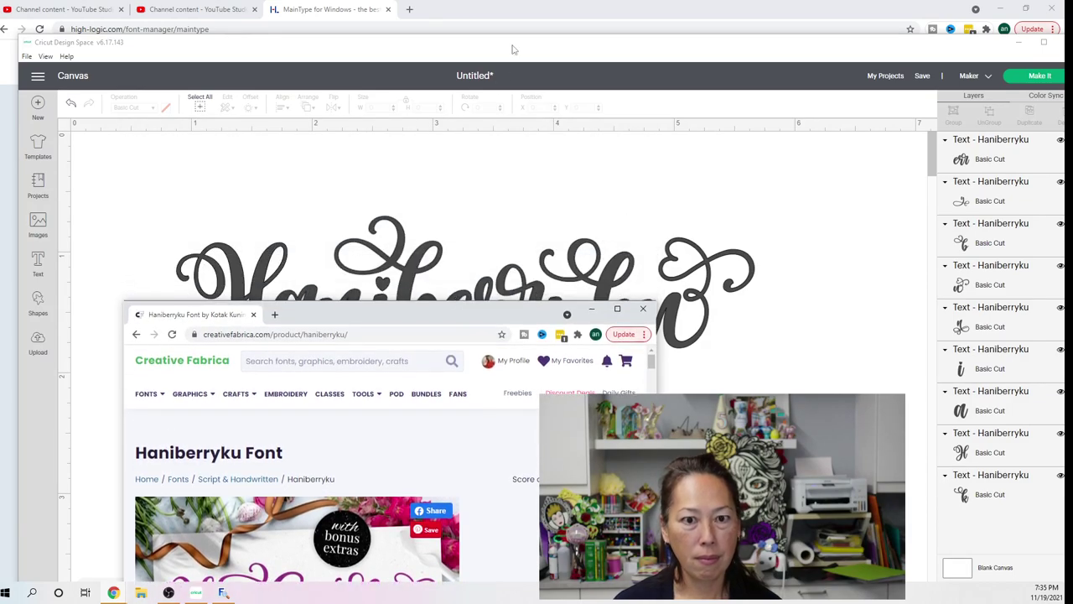
drag(514, 50, 510, 18)
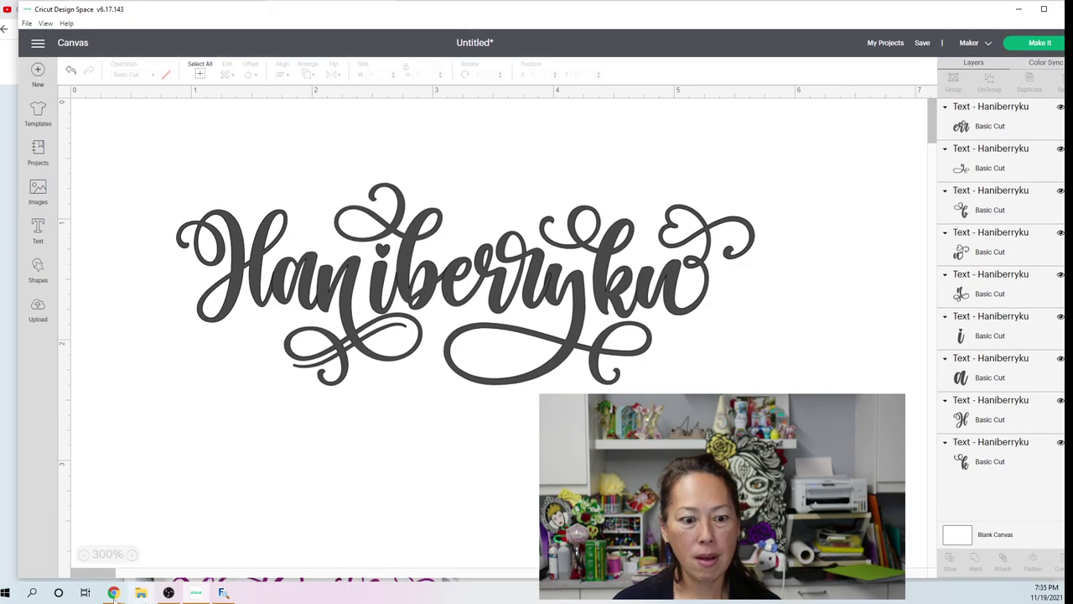
Move the font page window to the upper right and maximize it, then bring Cricut forward.
mouse_move(113, 592)
click(166, 549)
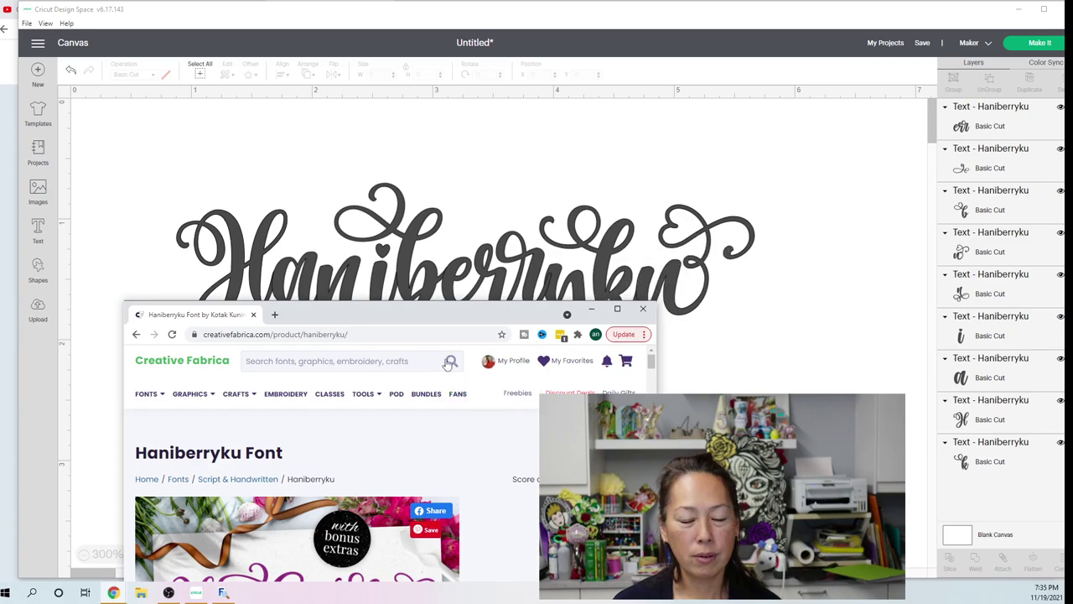
drag(416, 308, 1051, 7)
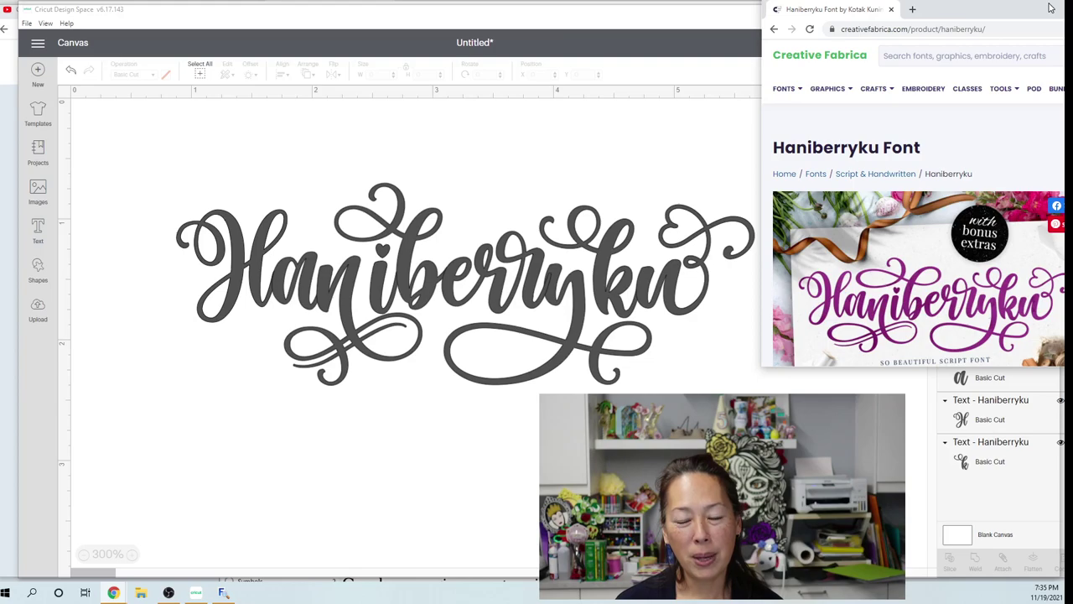
double_click(1051, 7)
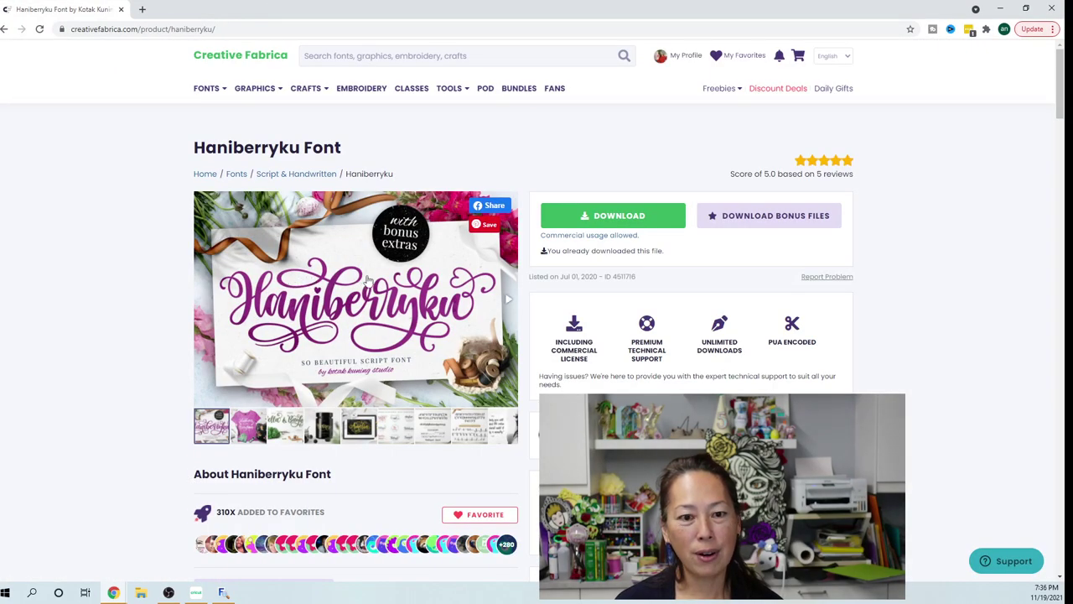
click(196, 593)
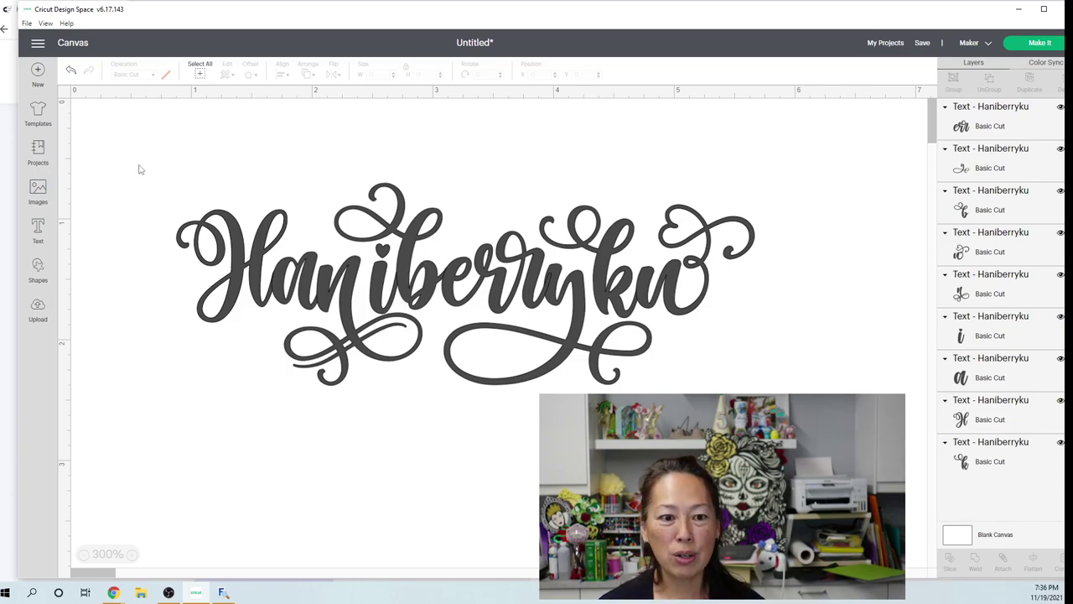
Duplicate the Haniberryku word, place the copy below the original, and undo the stray overlapping copy.
drag(722, 354, 138, 163)
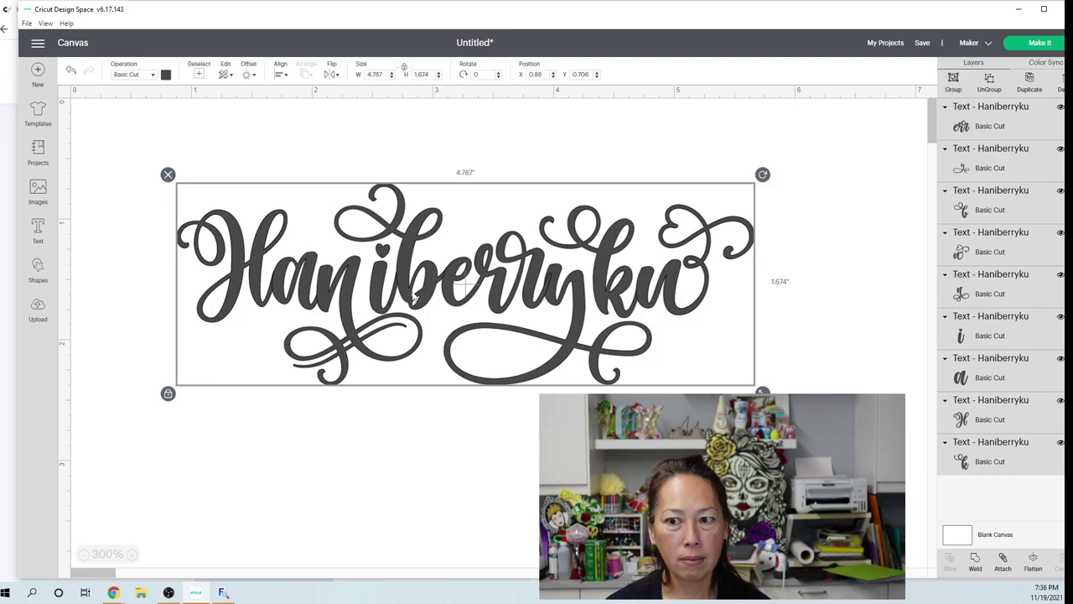
key(ctrl+d)
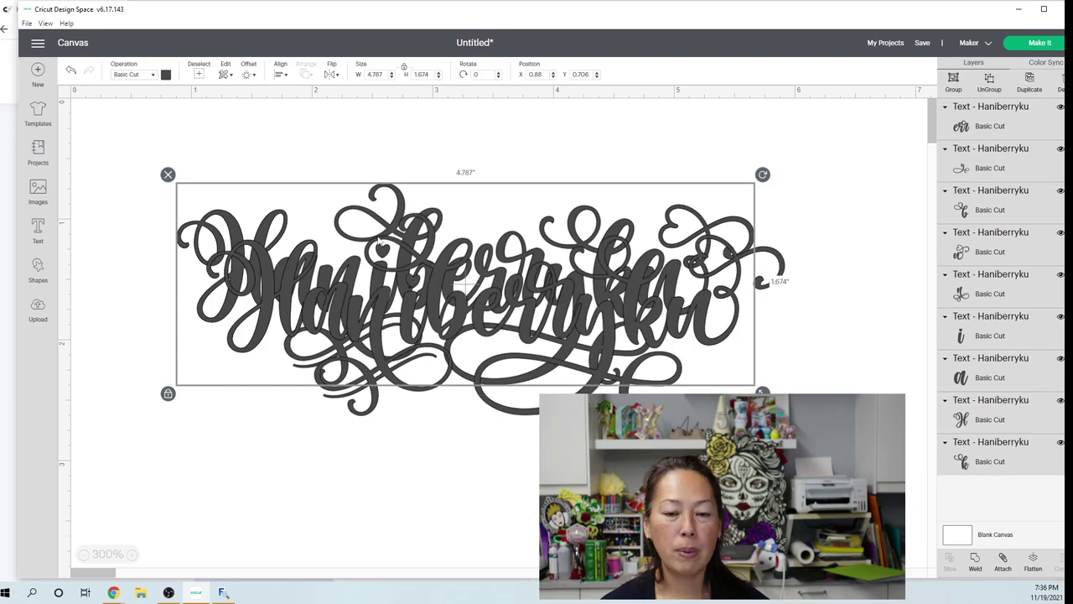
key(ctrl+v)
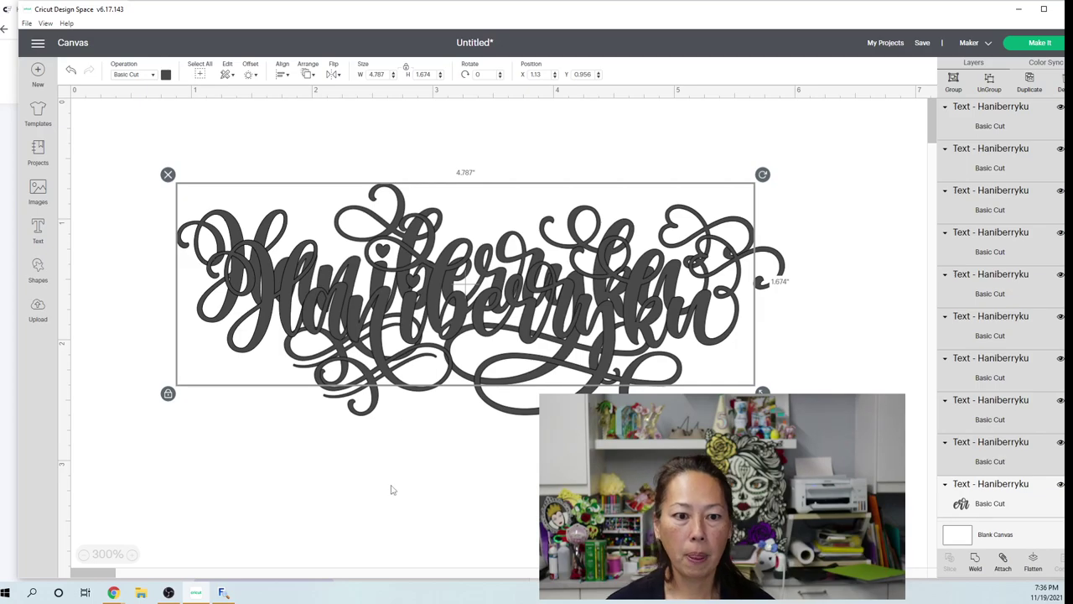
drag(392, 221, 375, 442)
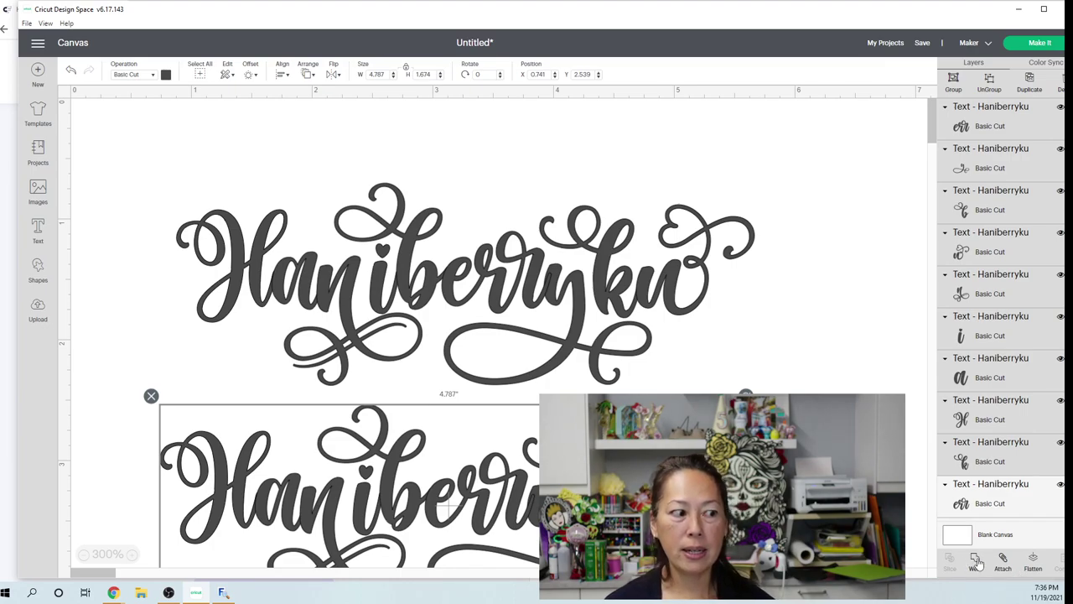
click(977, 563)
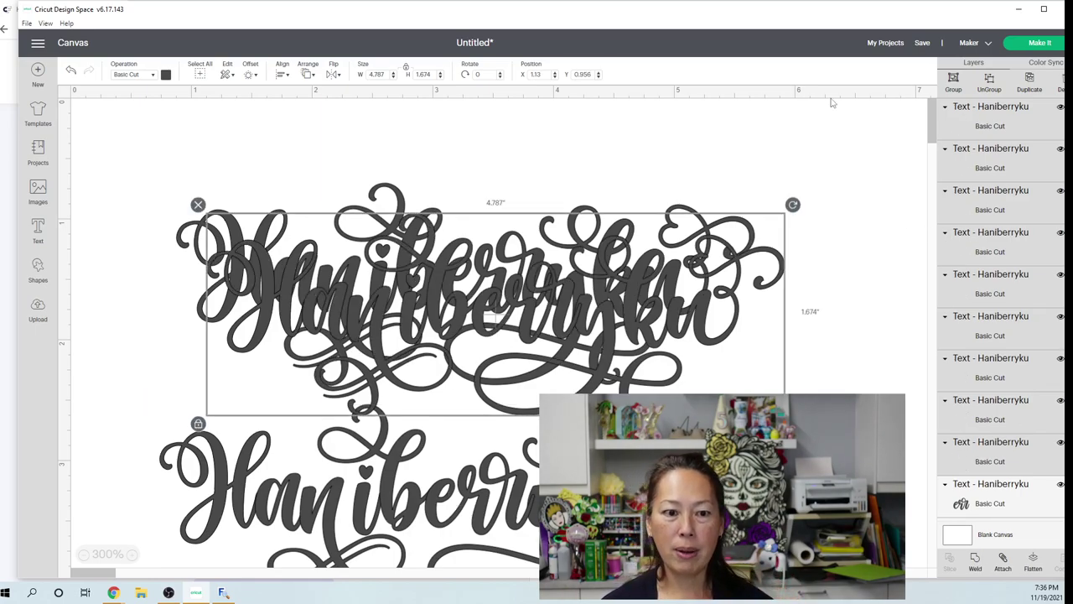
click(600, 253)
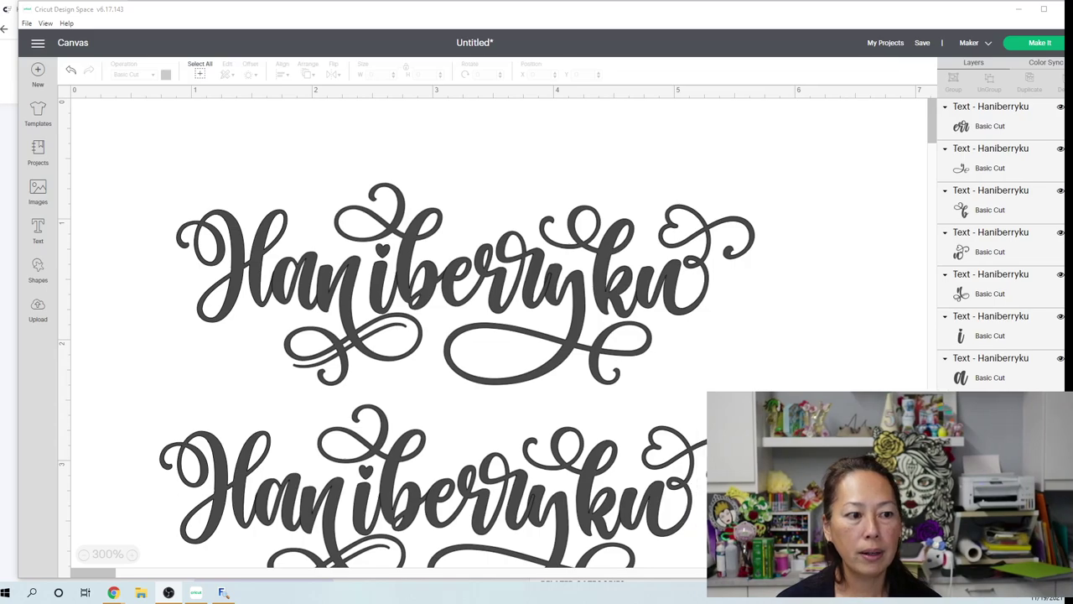
Weld every letter of the lower Haniberryku into one Weld Result shape, then select the upper word.
click(436, 509)
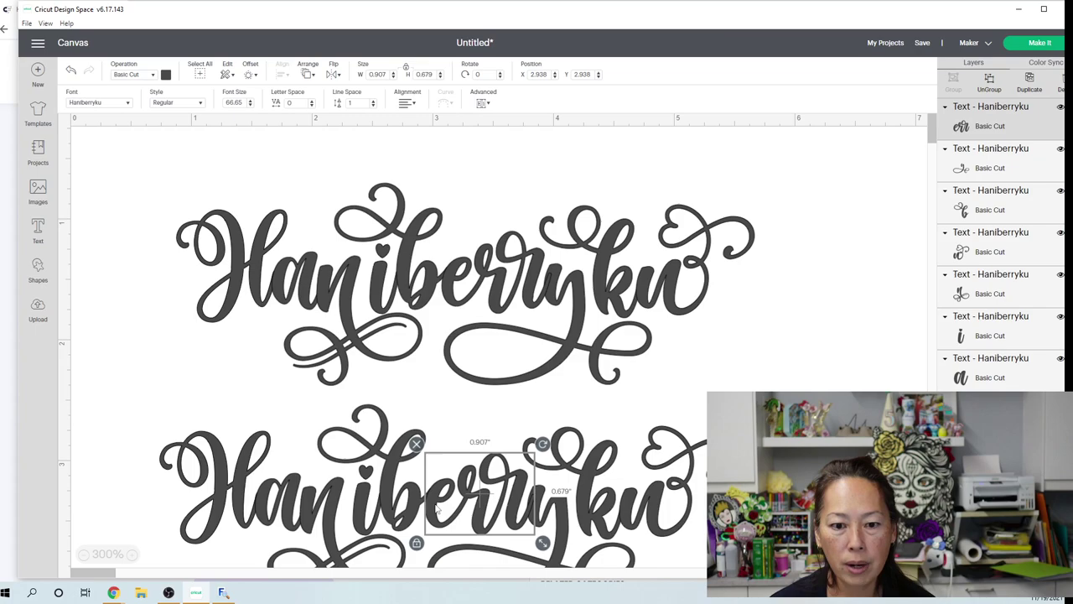
click(95, 470)
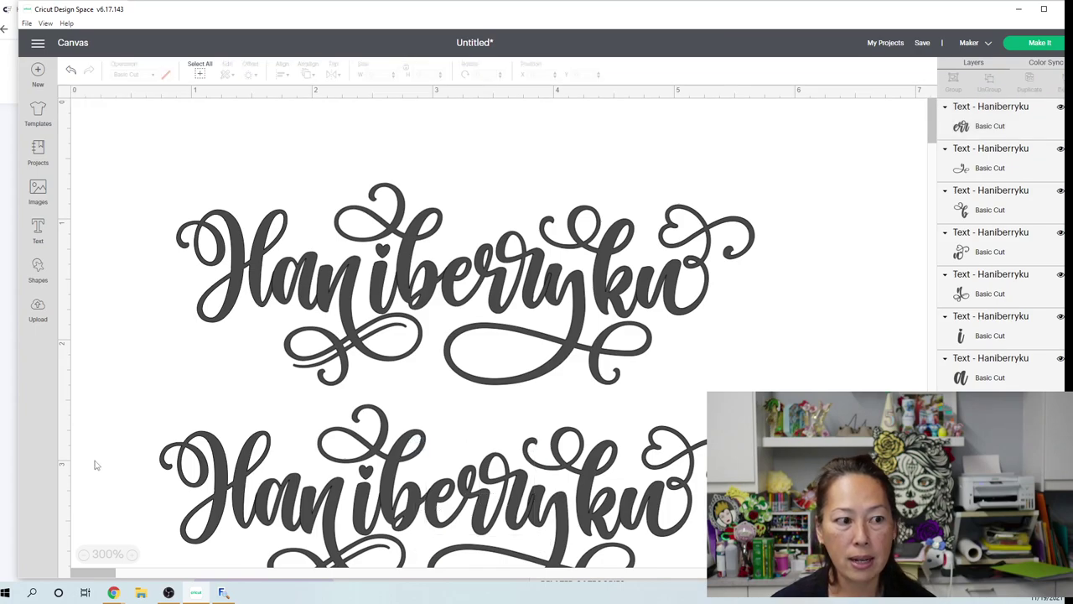
drag(95, 461, 708, 508)
key(Escape)
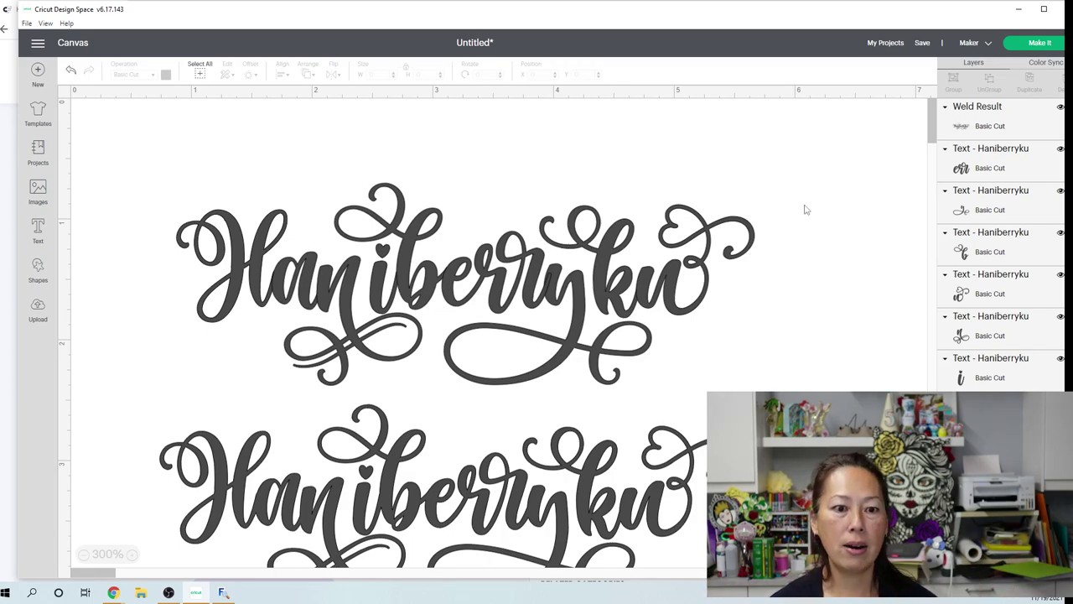
drag(143, 183, 775, 298)
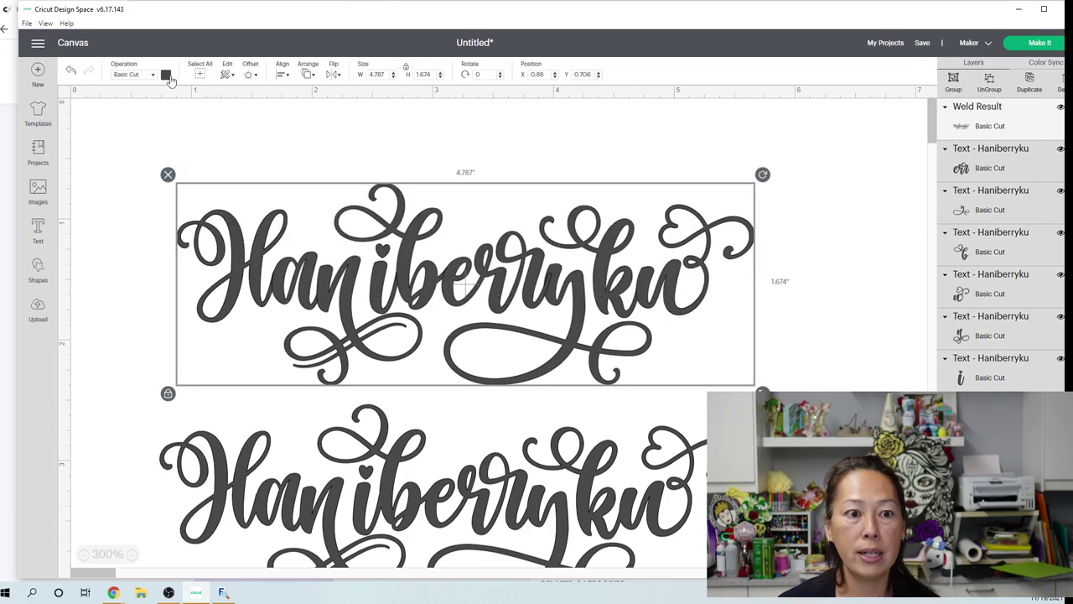
Colour the upper letter-by-letter Haniberryku lilac.
click(166, 75)
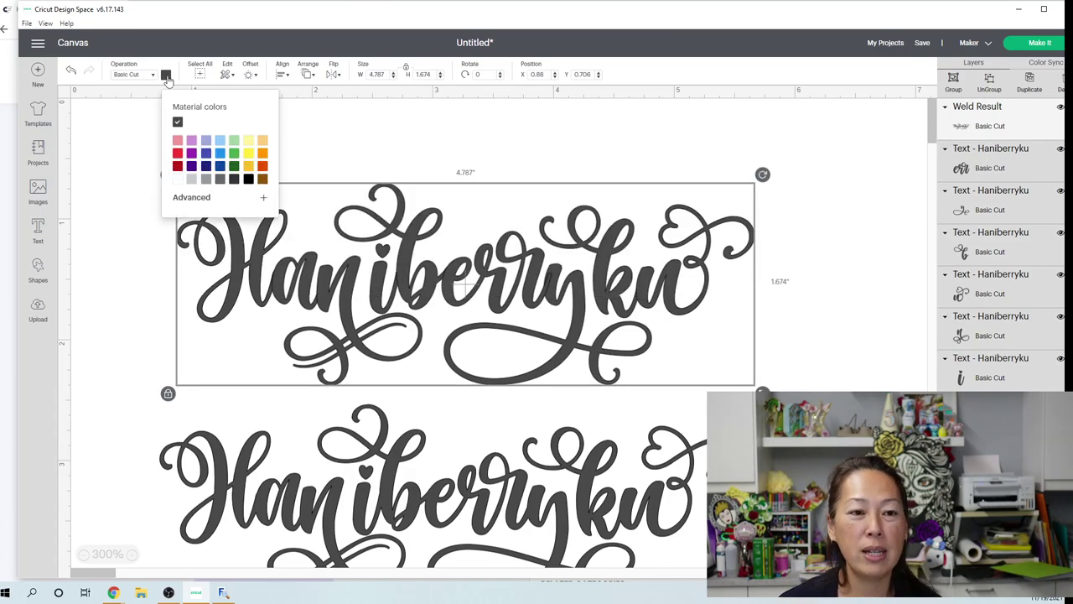
click(191, 142)
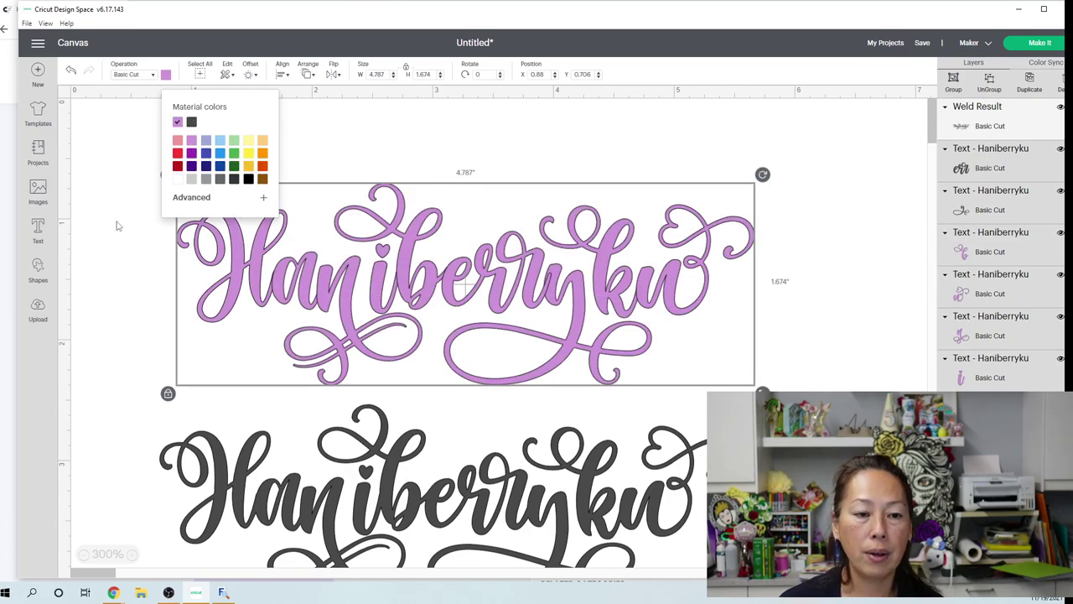
click(143, 225)
Bring the H of the upper word to the front of the other letters.
click(210, 237)
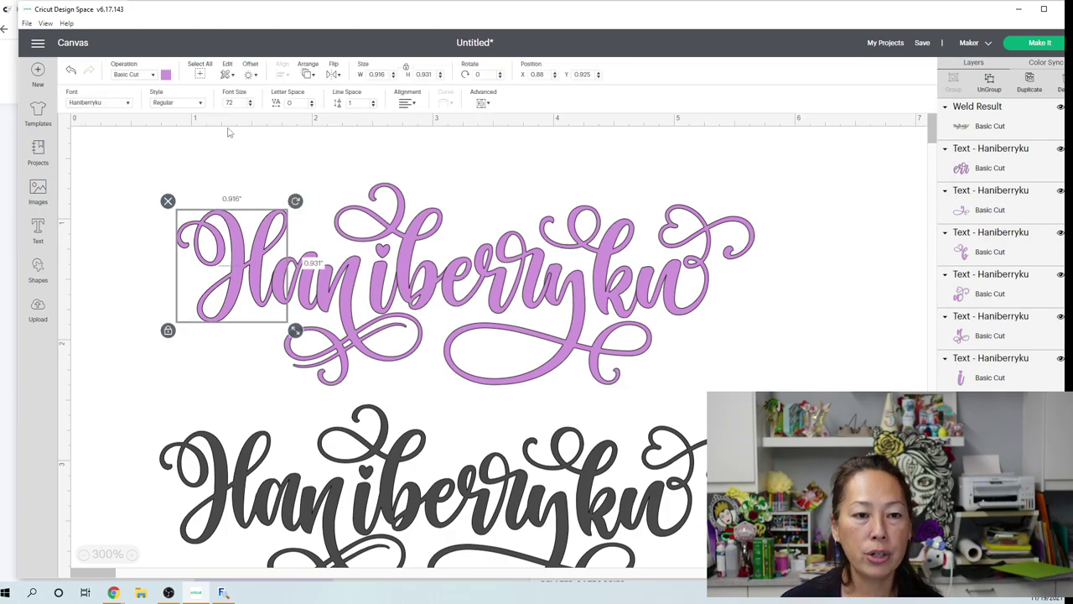
click(308, 74)
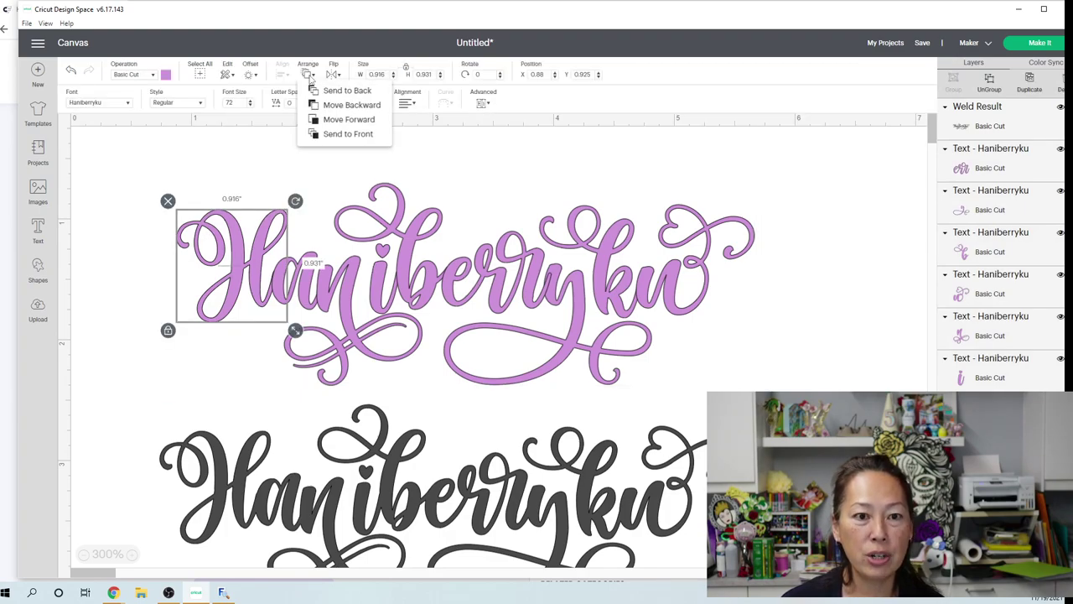
click(328, 134)
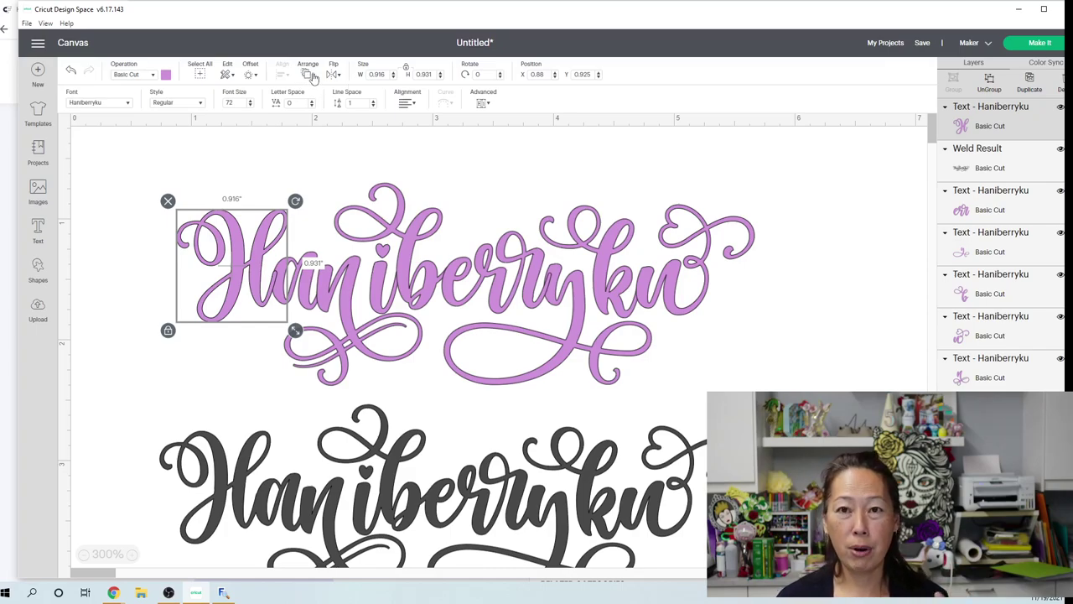
click(293, 154)
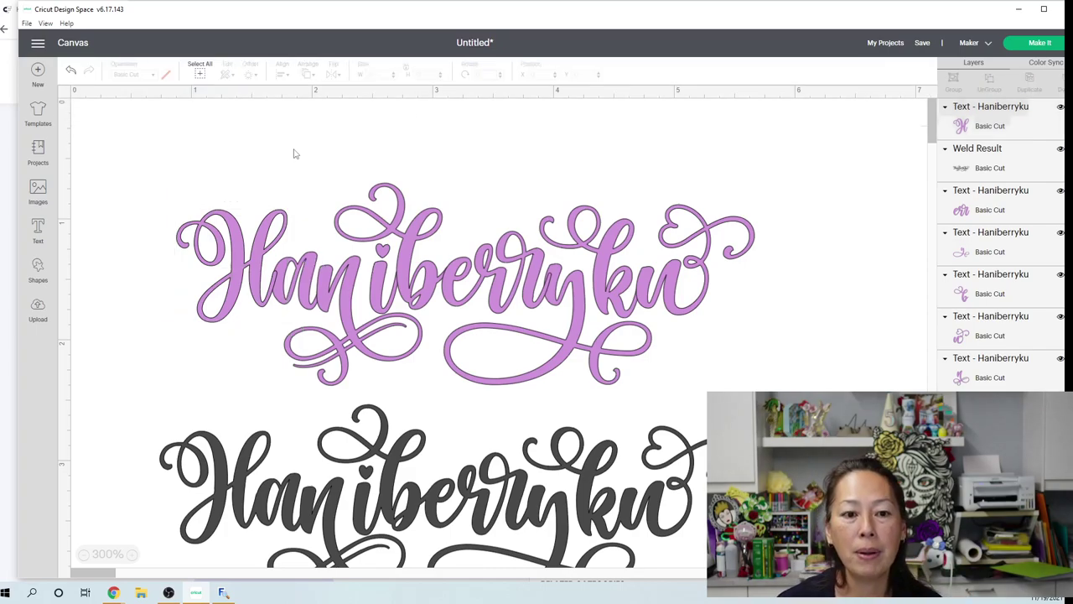
Send the lower flourish piece of the lilac word to the back.
click(301, 283)
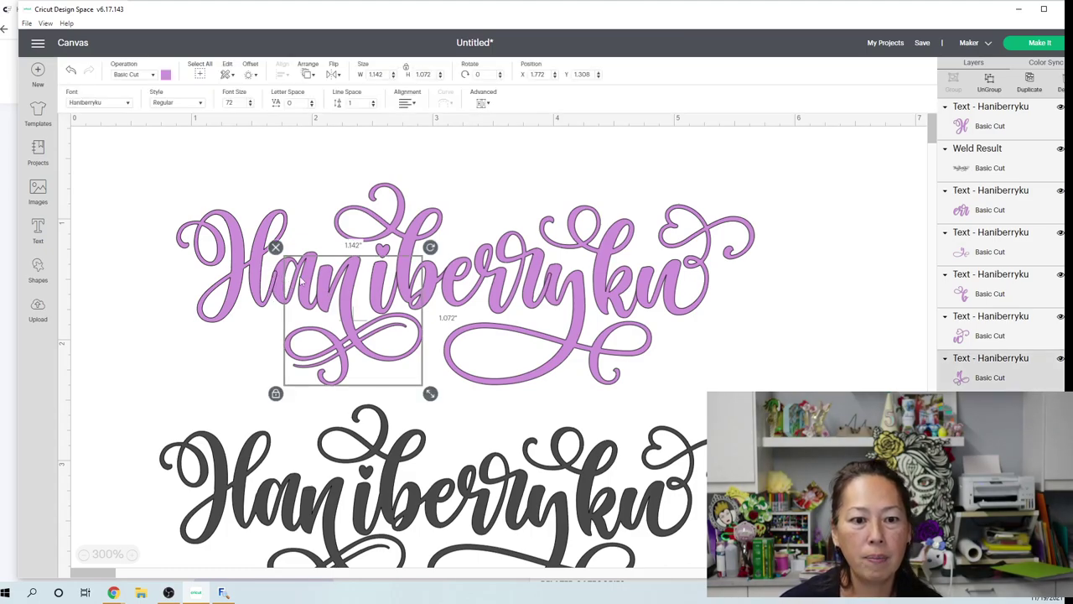
click(347, 280)
click(338, 352)
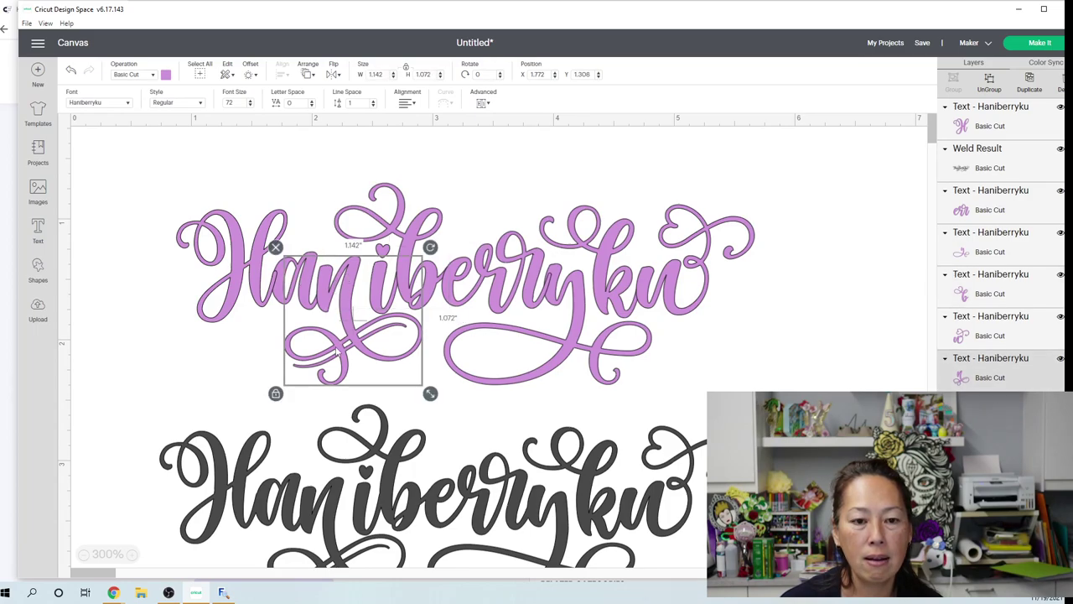
click(309, 75)
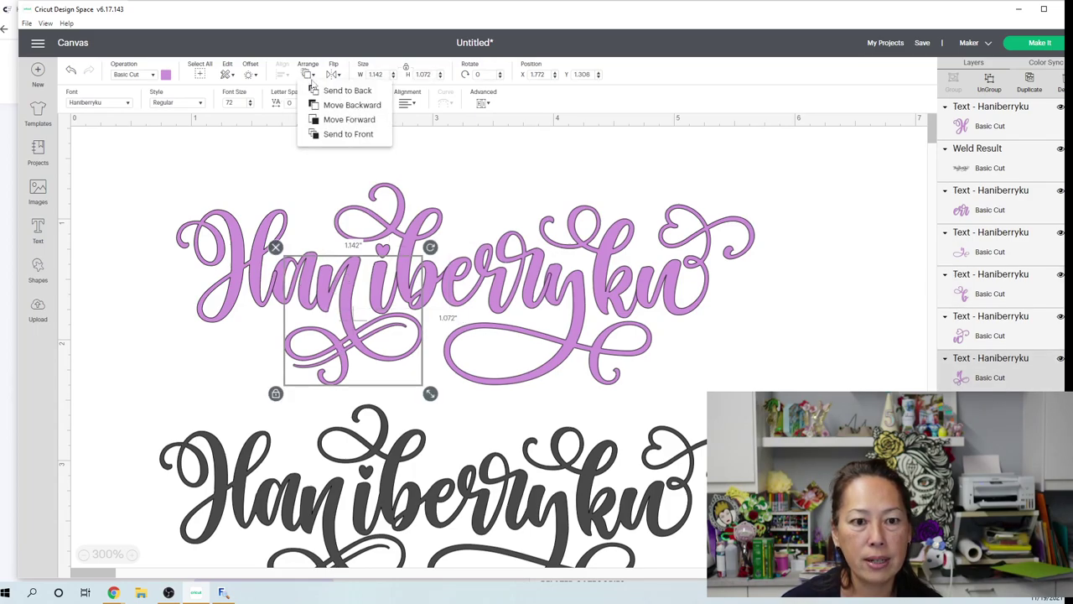
click(331, 92)
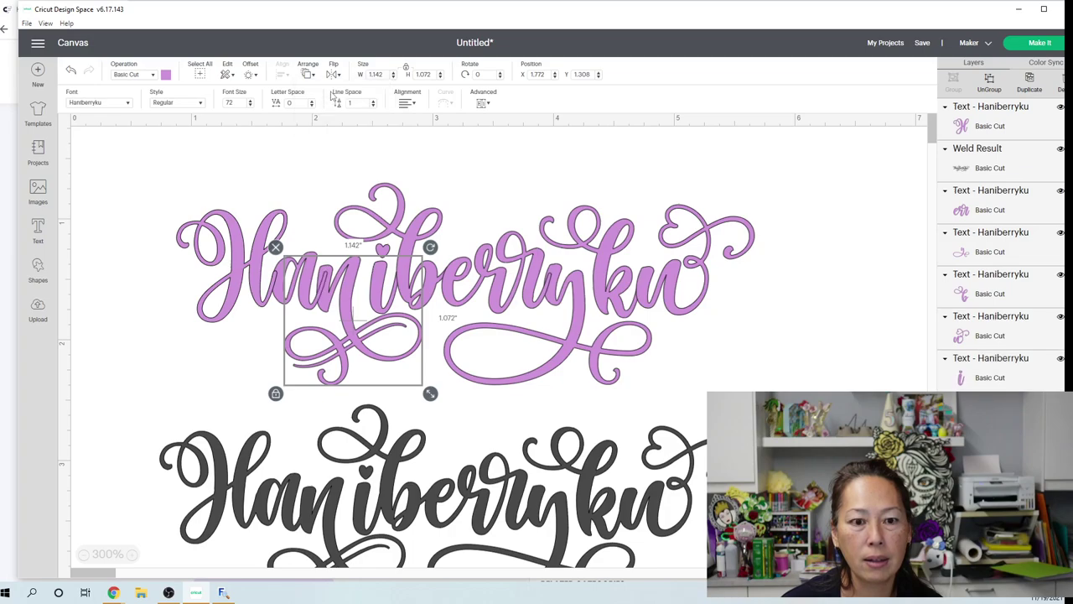
click(357, 196)
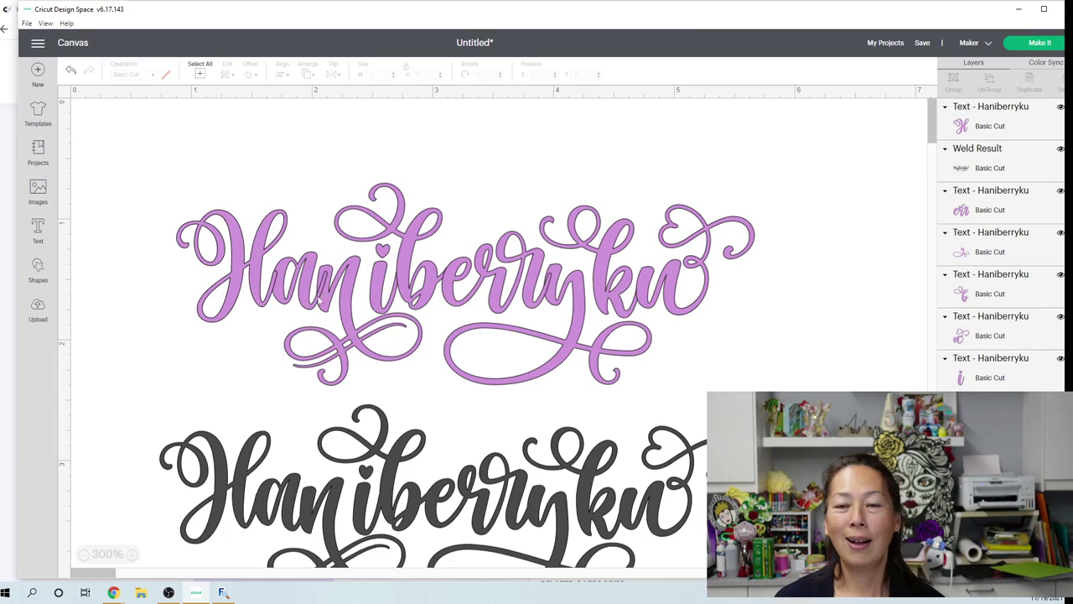
Send the i piece and the berry piece of the lilac word to the back.
click(416, 225)
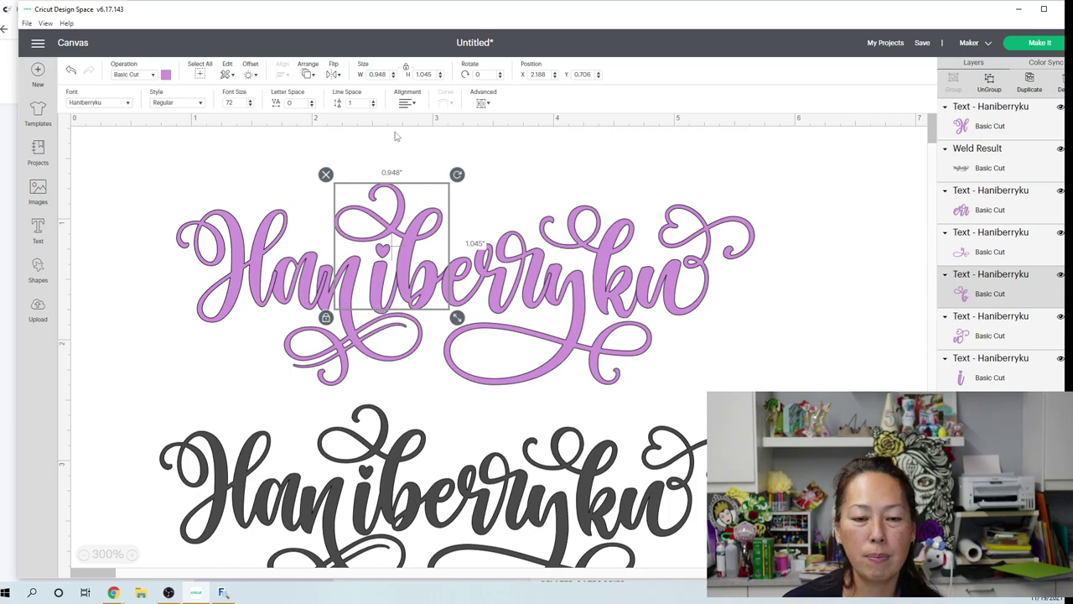
click(308, 74)
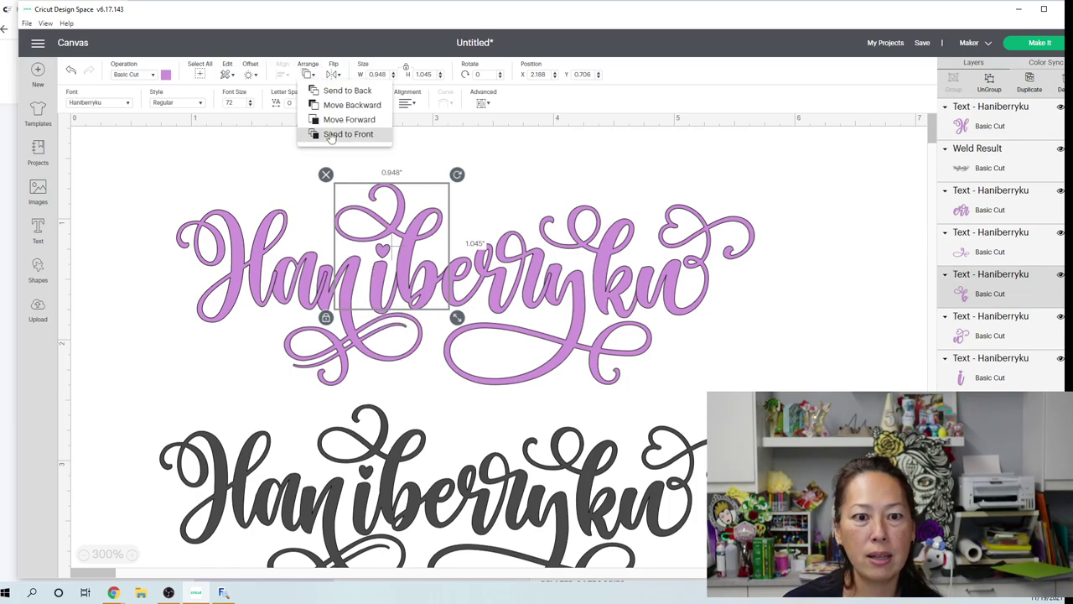
click(347, 92)
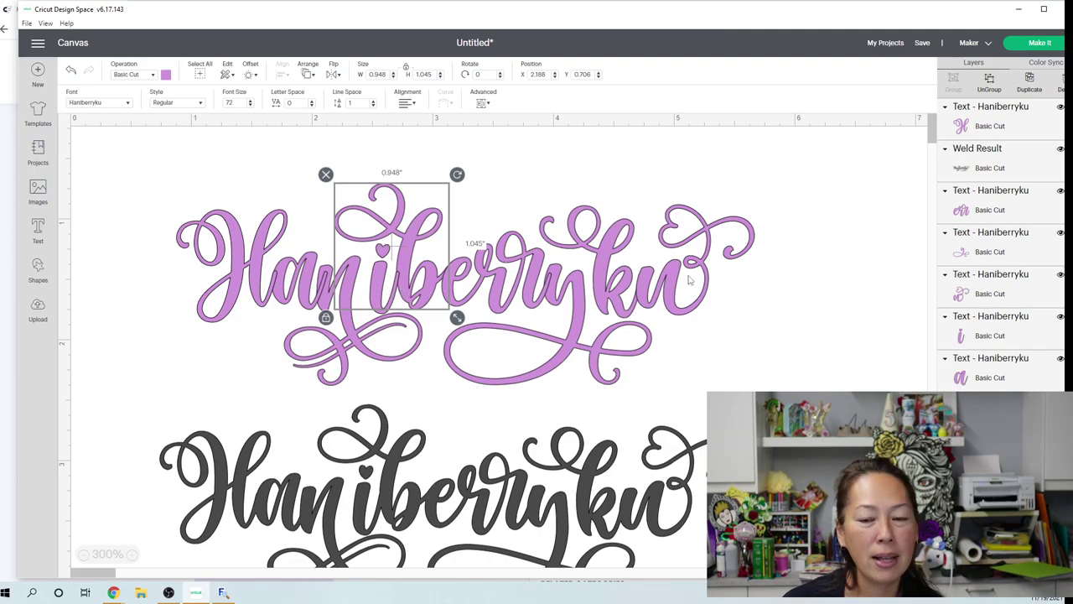
click(775, 286)
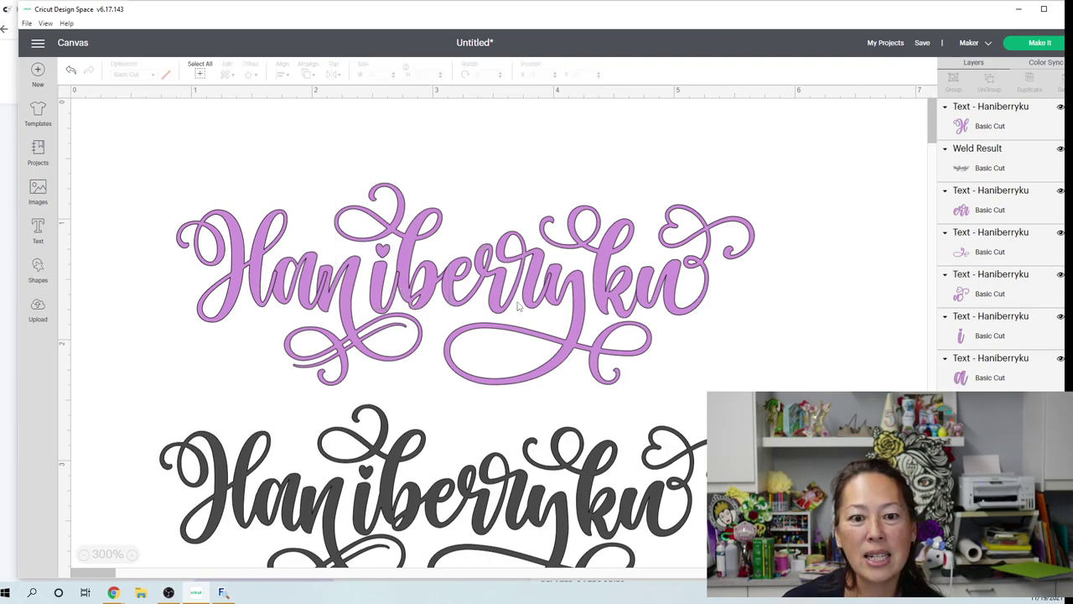
click(457, 283)
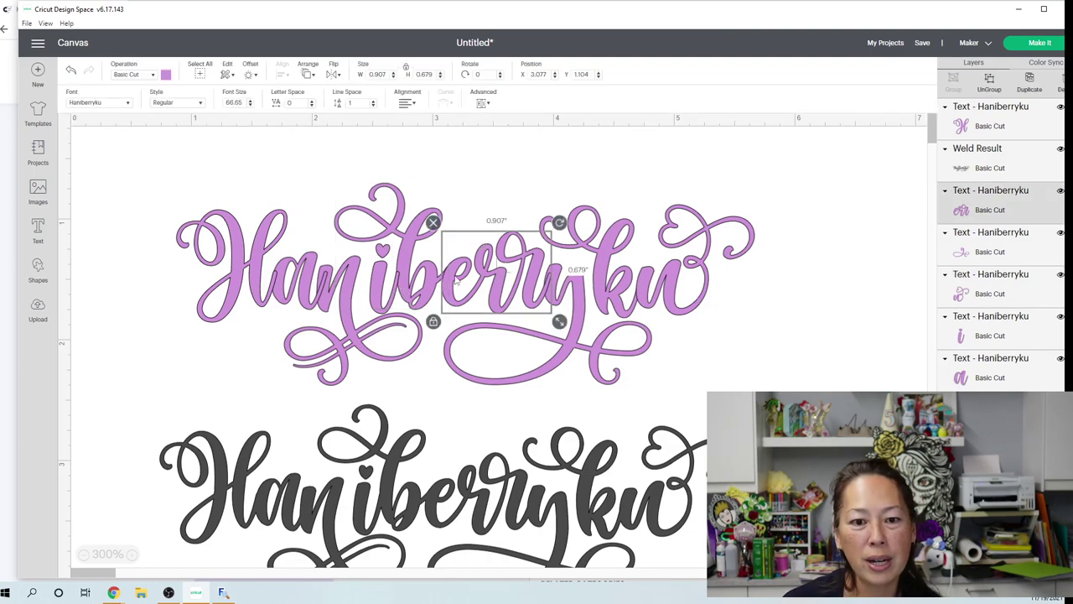
click(311, 75)
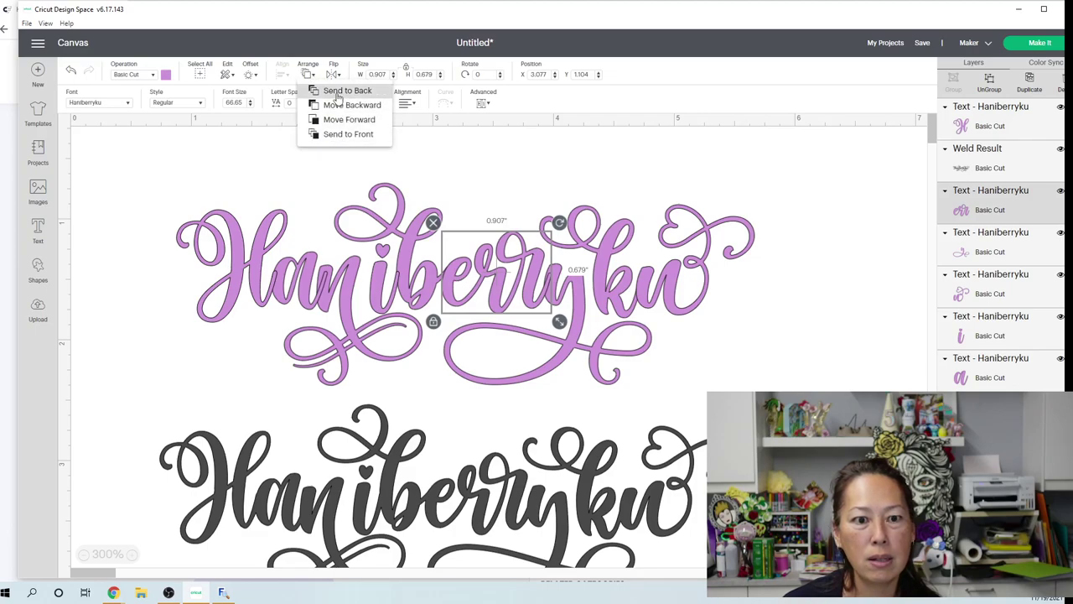
click(338, 90)
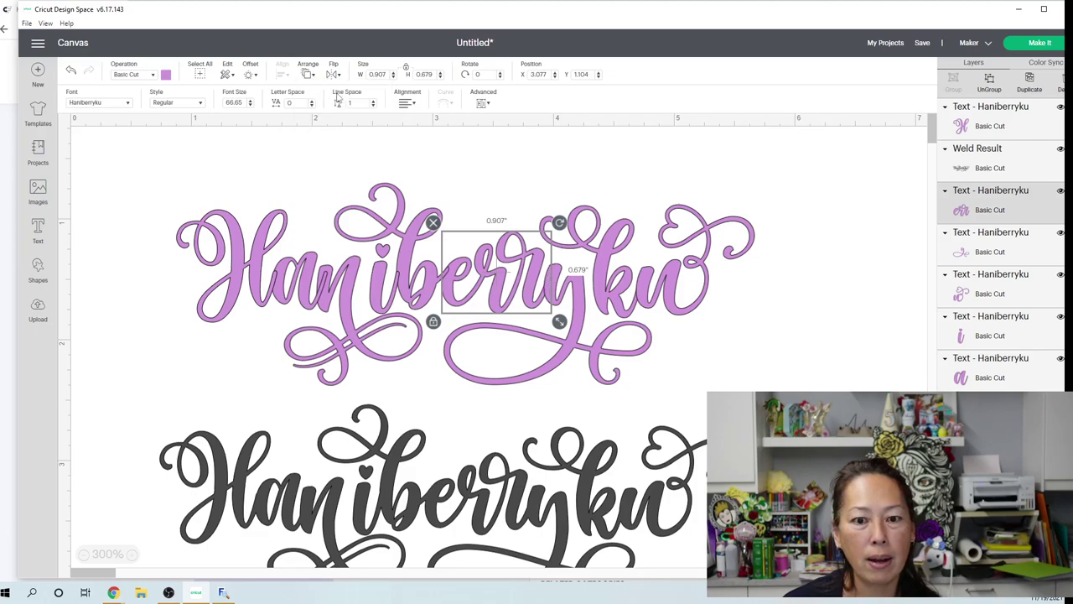
click(766, 307)
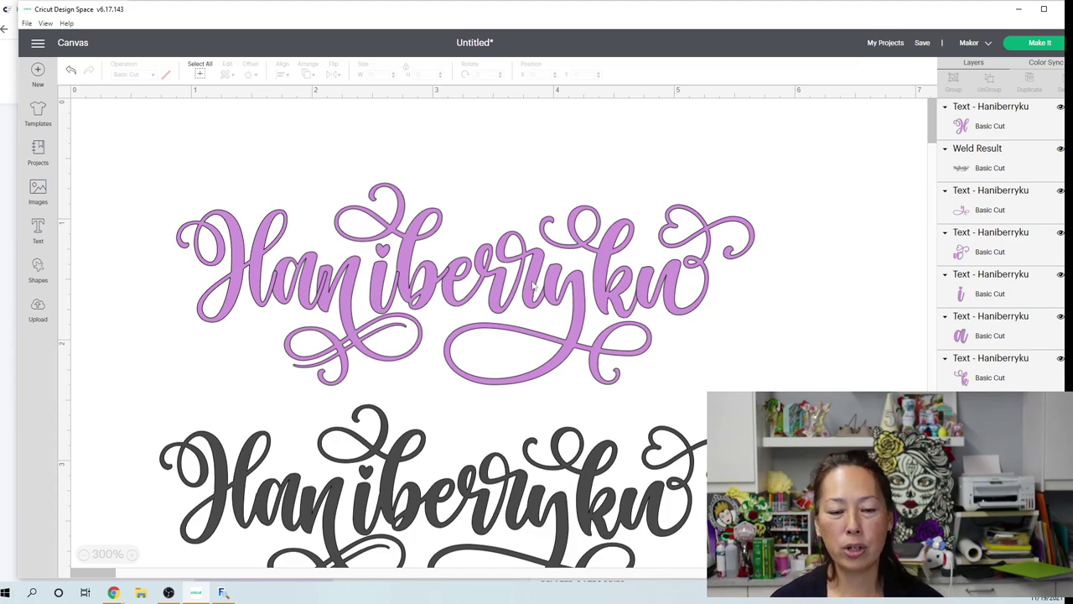
Make the welded lower Haniberryku lilac and keep it positioned below the upper word.
click(285, 484)
drag(286, 487, 264, 471)
click(167, 74)
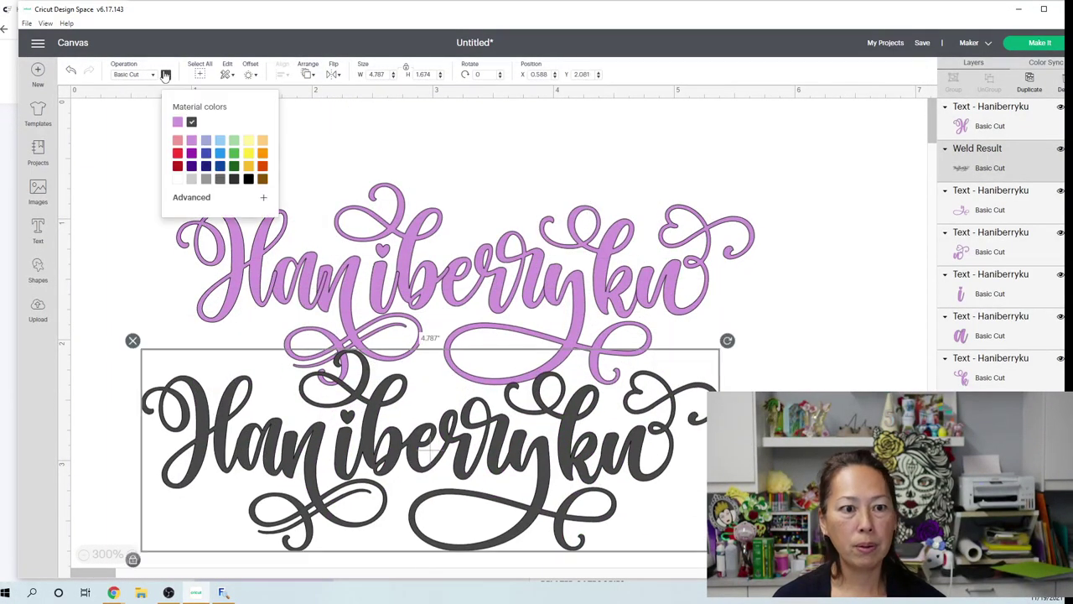
click(179, 124)
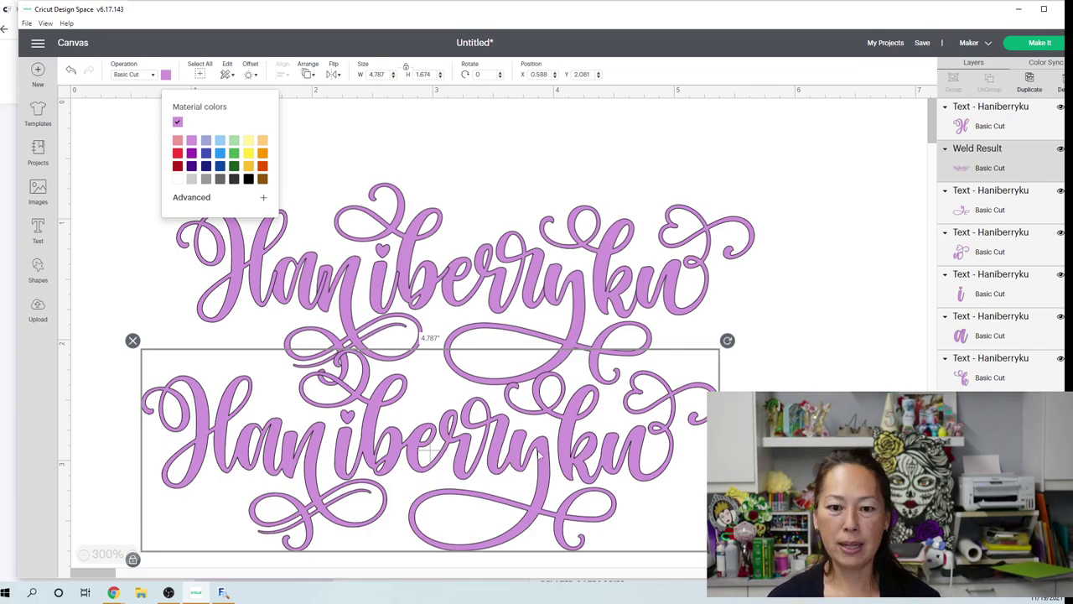
drag(539, 457, 533, 491)
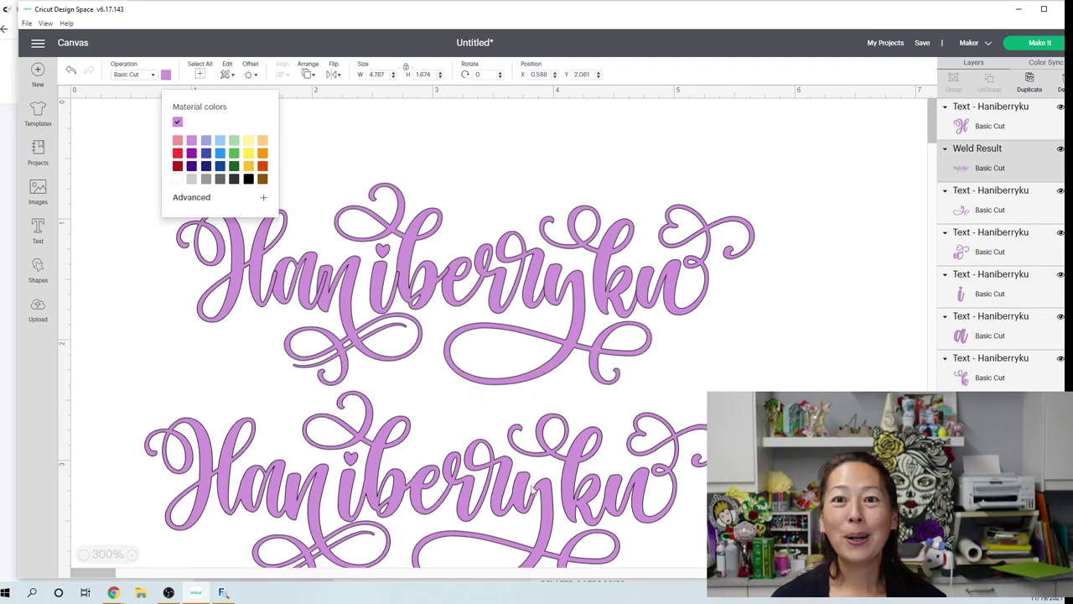
click(534, 491)
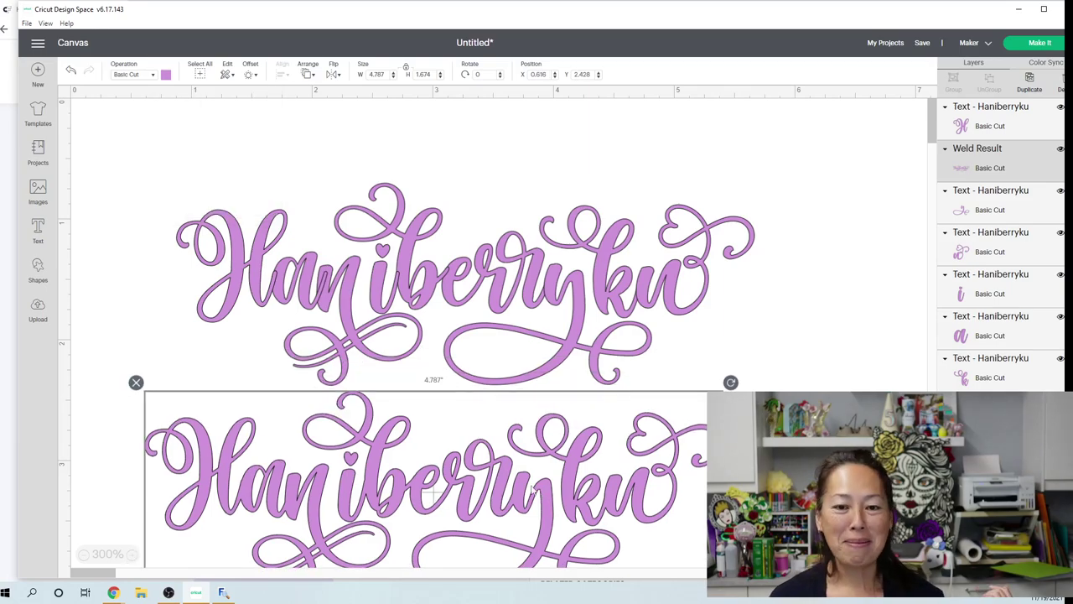